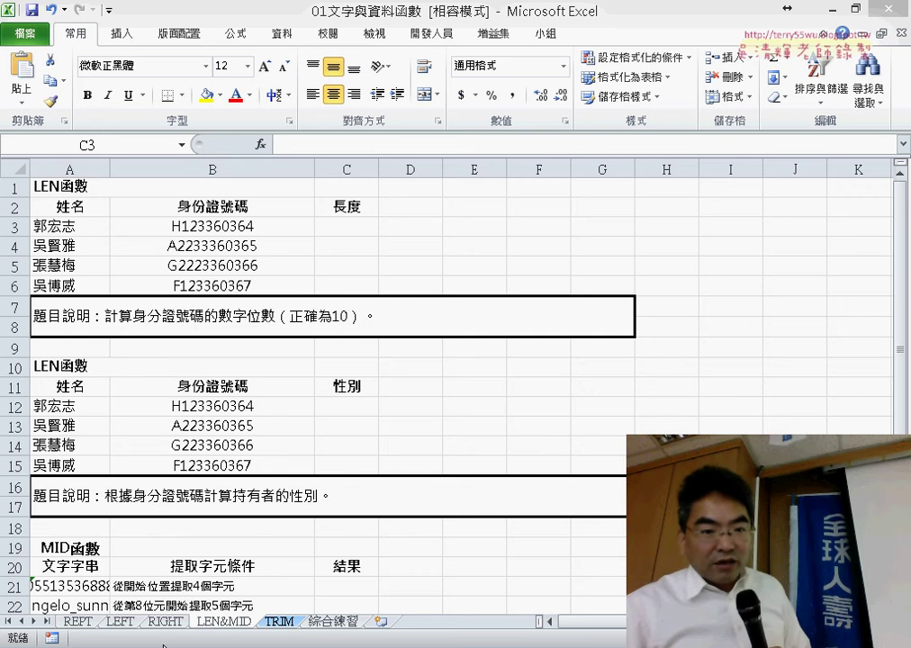
- Glance at the REPT sheet, return to LEN&MID and inspect the ID number in B3
{"action": "left_click", "coordinate": [76, 622]}
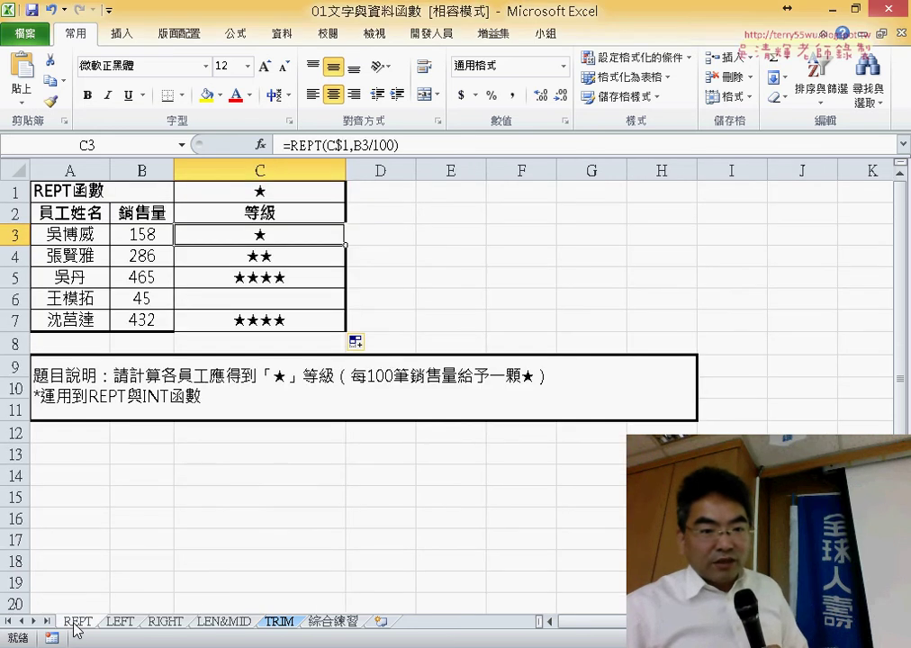
{"action": "left_click", "coordinate": [231, 621]}
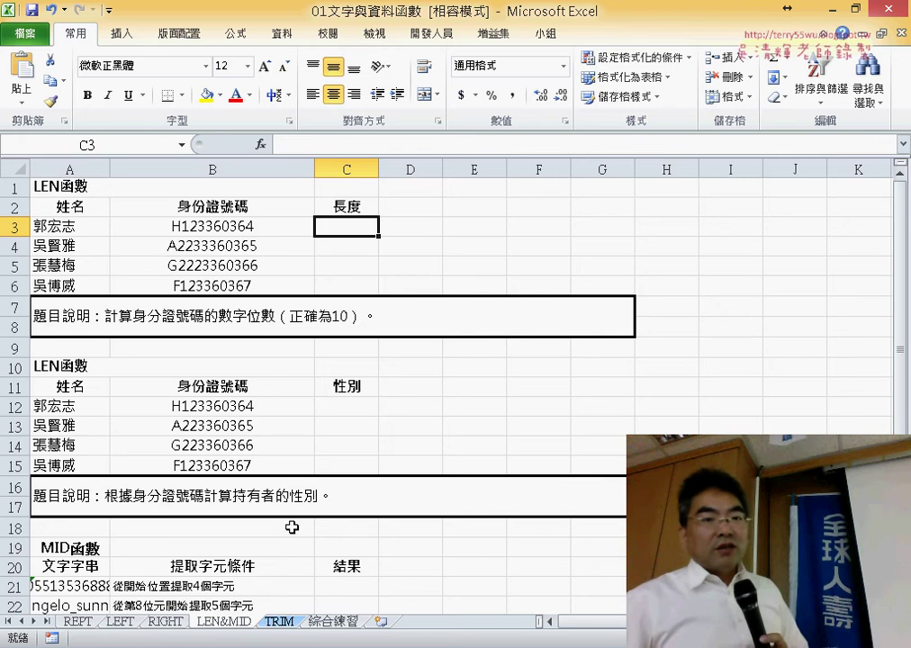
{"action": "scroll", "coordinate": [292, 528], "scroll_direction": "down", "scroll_amount": 2}
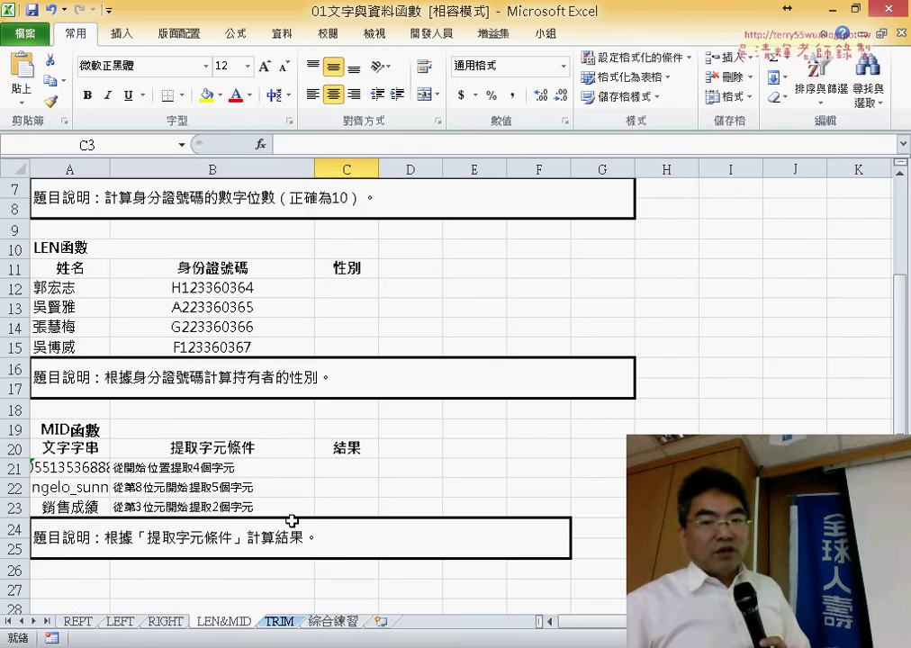
{"action": "scroll", "coordinate": [292, 520], "scroll_direction": "up", "scroll_amount": 2}
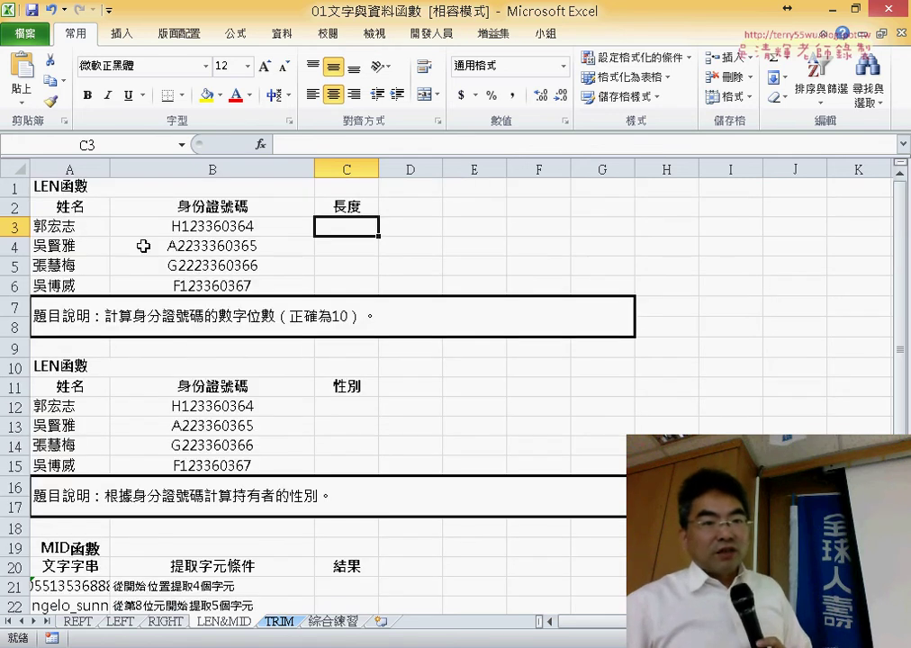
{"action": "left_click", "coordinate": [245, 229]}
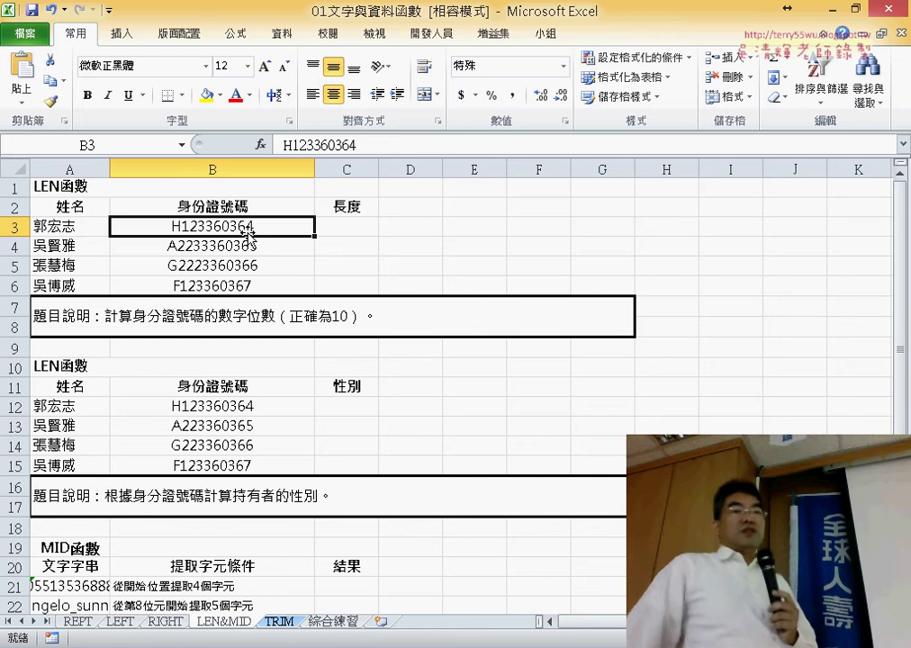
- Insert the LEN function from the 文字 category into cell C3
{"action": "left_click", "coordinate": [348, 228]}
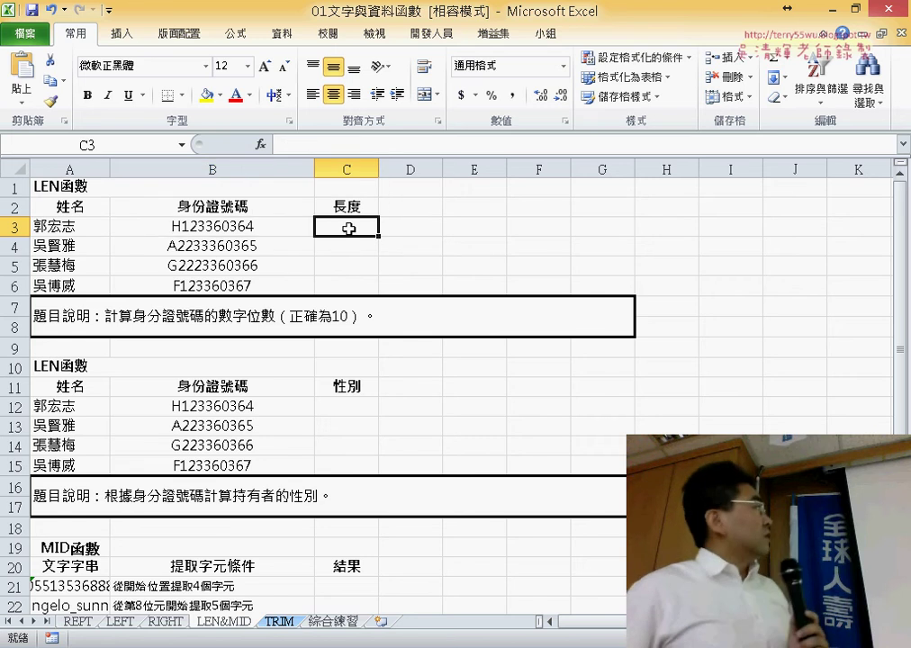
{"action": "left_click", "coordinate": [260, 144]}
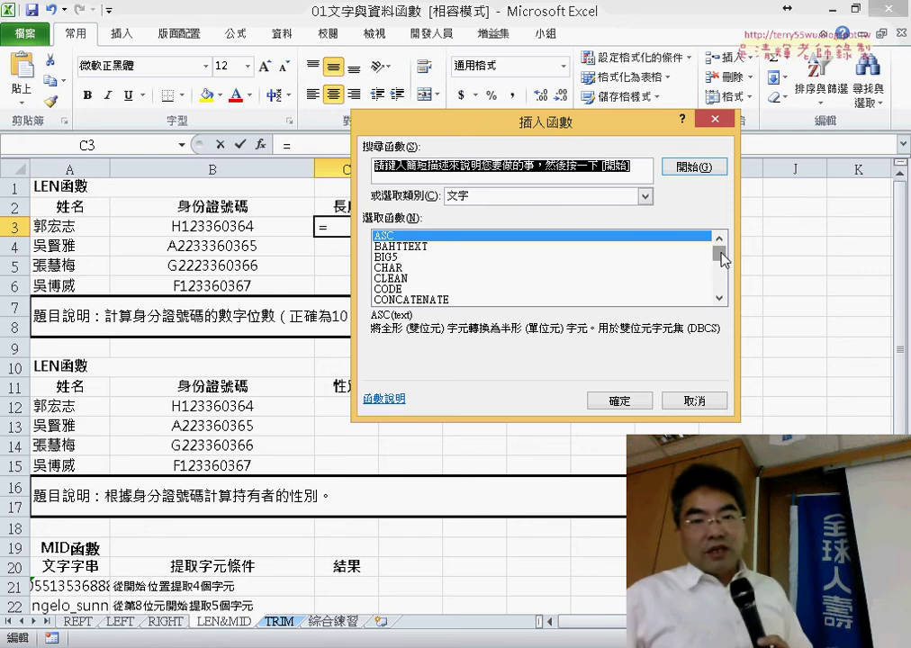
{"action": "scroll", "coordinate": [716, 291], "scroll_direction": "down", "scroll_amount": 2}
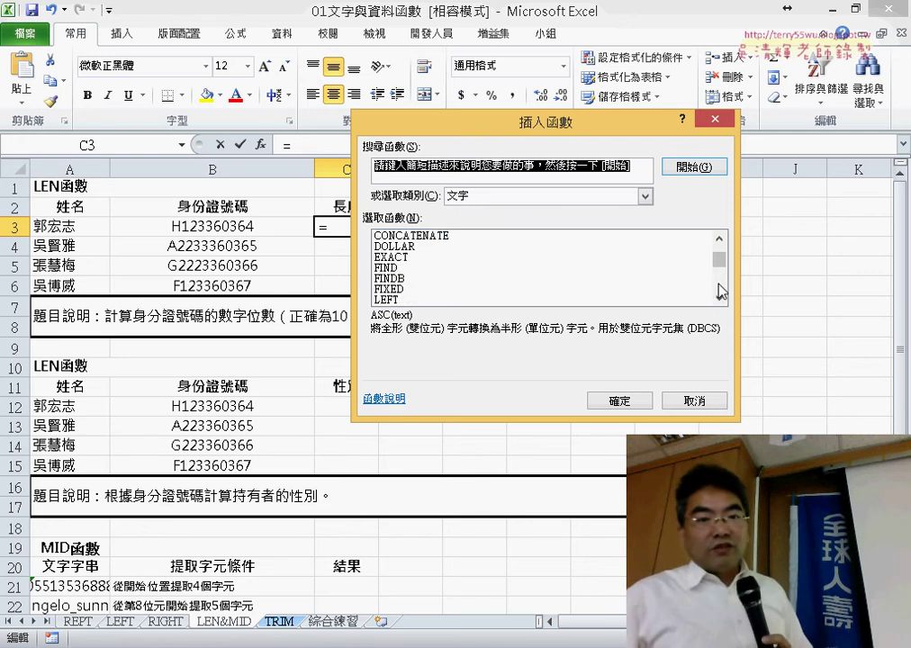
{"action": "scroll", "coordinate": [717, 291], "scroll_direction": "down", "scroll_amount": 2}
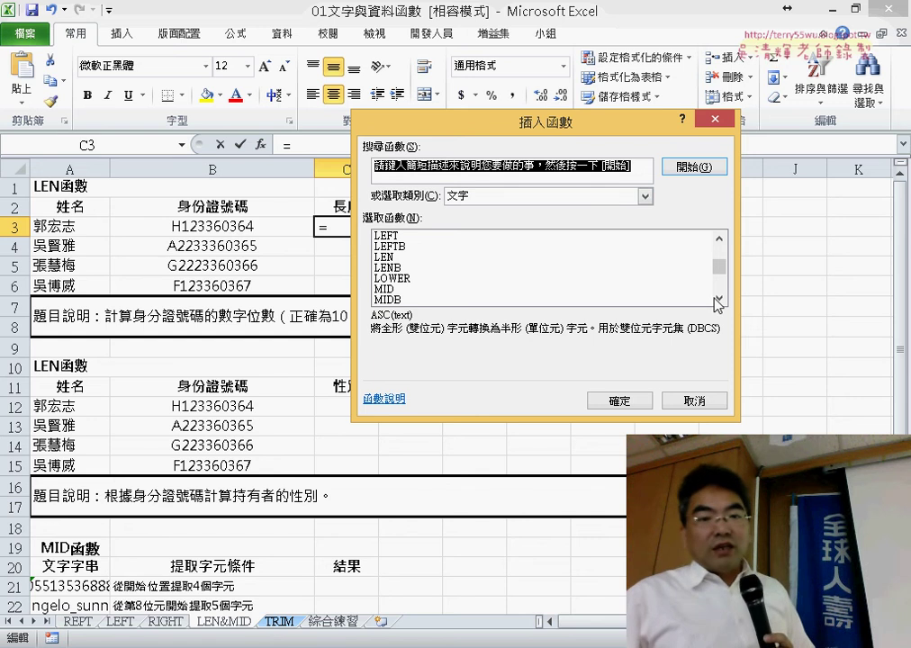
{"action": "left_click", "coordinate": [414, 257]}
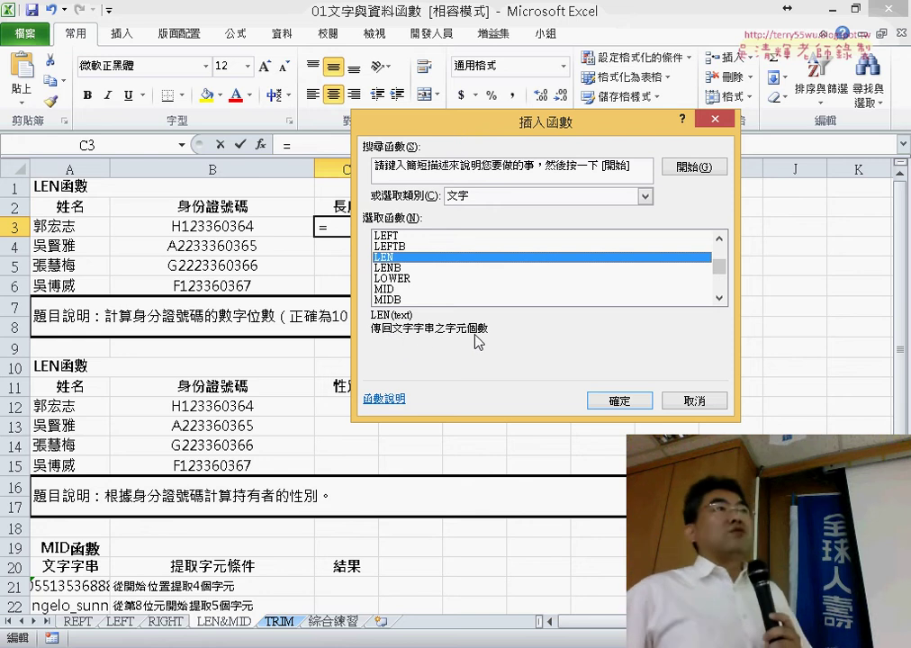
{"action": "left_click", "coordinate": [627, 398]}
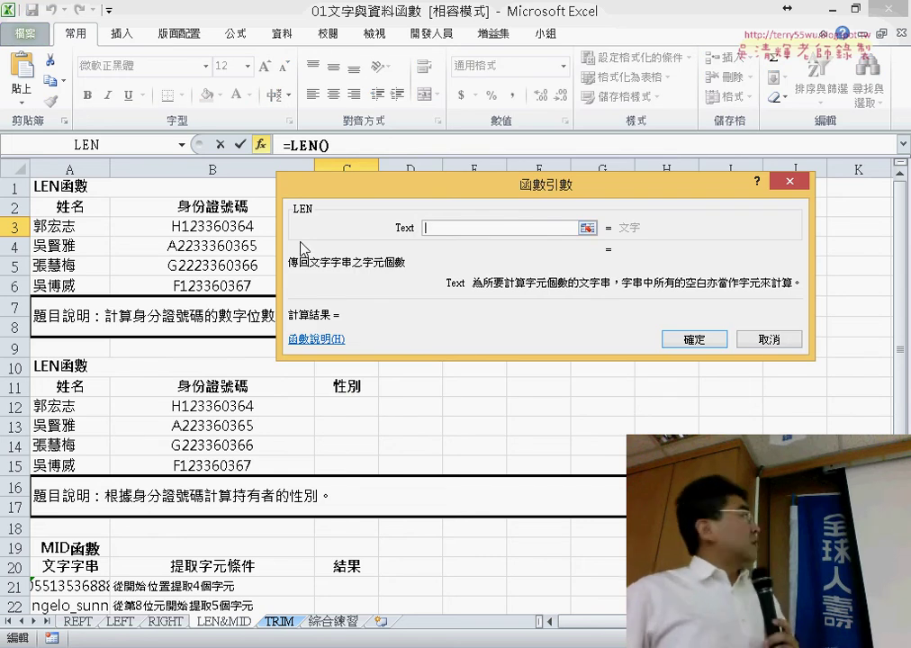
- Set LEN's Text argument to B3 and commit =LEN(B3) in C3, returning 10
{"action": "left_click", "coordinate": [235, 226]}
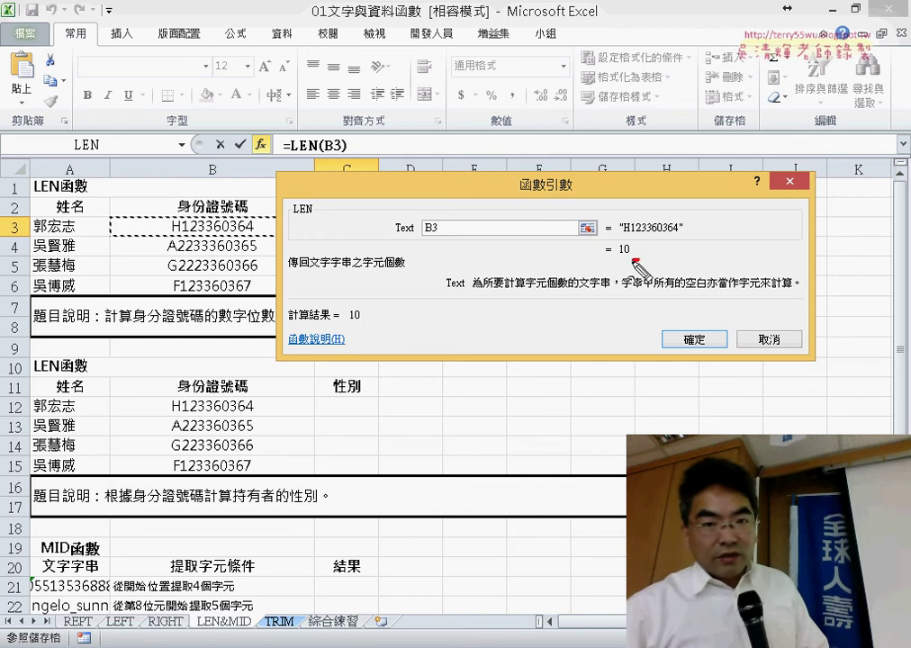
{"action": "left_click_drag", "start_coordinate": [644, 231], "coordinate": [636, 264]}
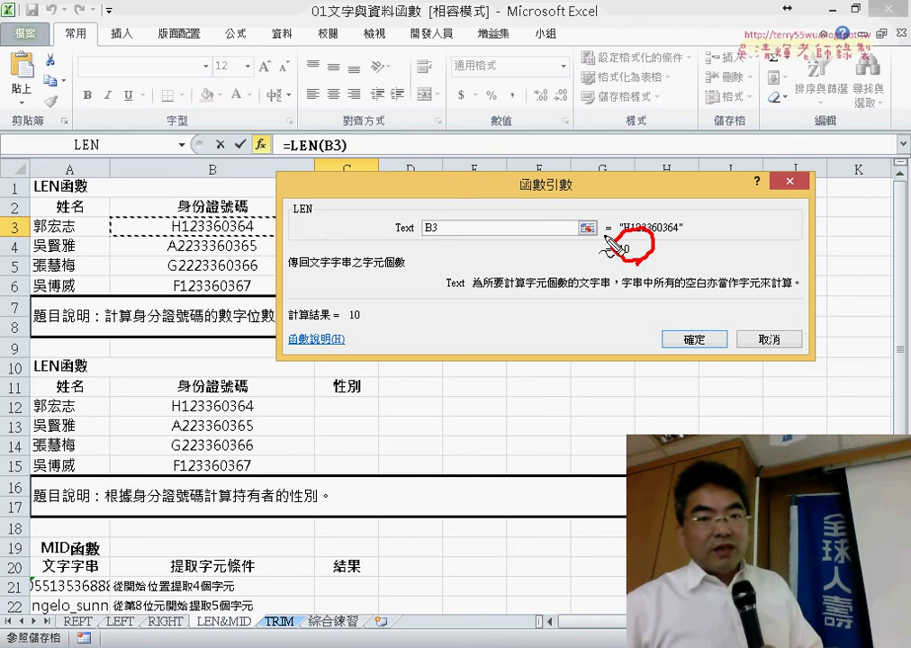
{"action": "mouse_move", "coordinate": [583, 230]}
{"action": "left_mouse_down"}
{"action": "mouse_move", "coordinate": [614, 245]}
{"action": "mouse_move", "coordinate": [609, 230]}
{"action": "left_mouse_up"}
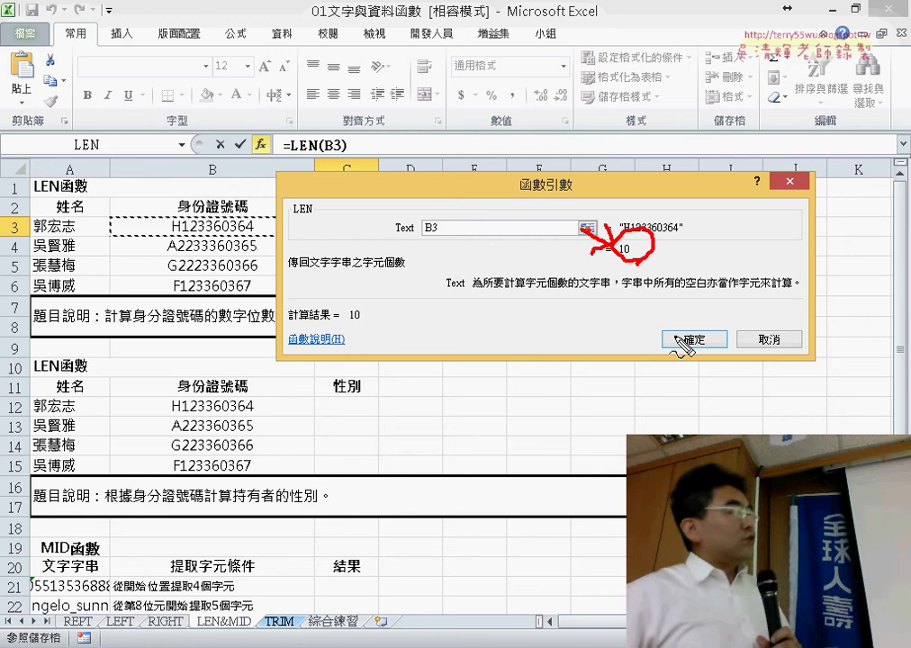
{"action": "key", "text": "Escape"}
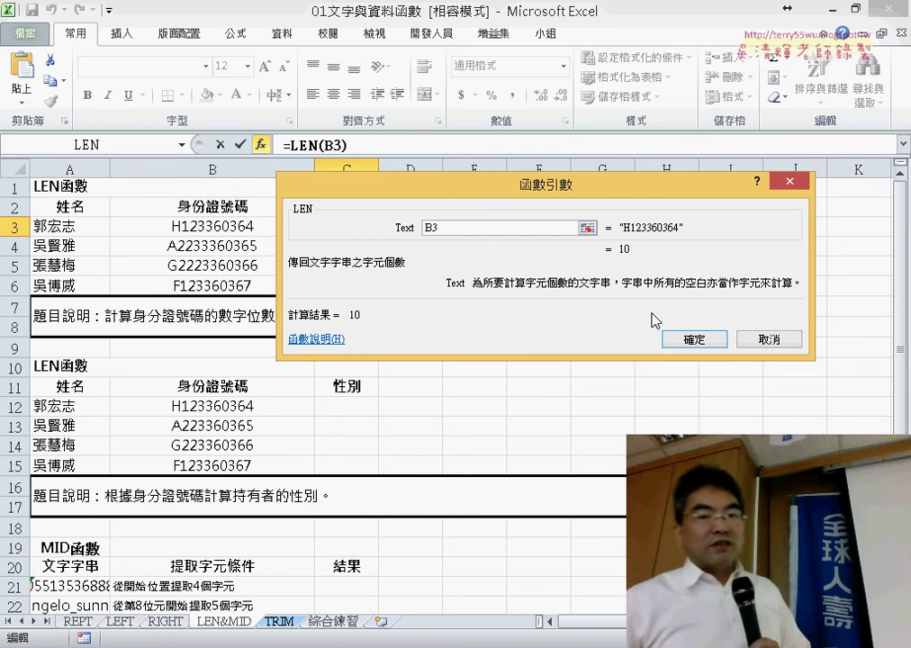
{"action": "left_click", "coordinate": [691, 340]}
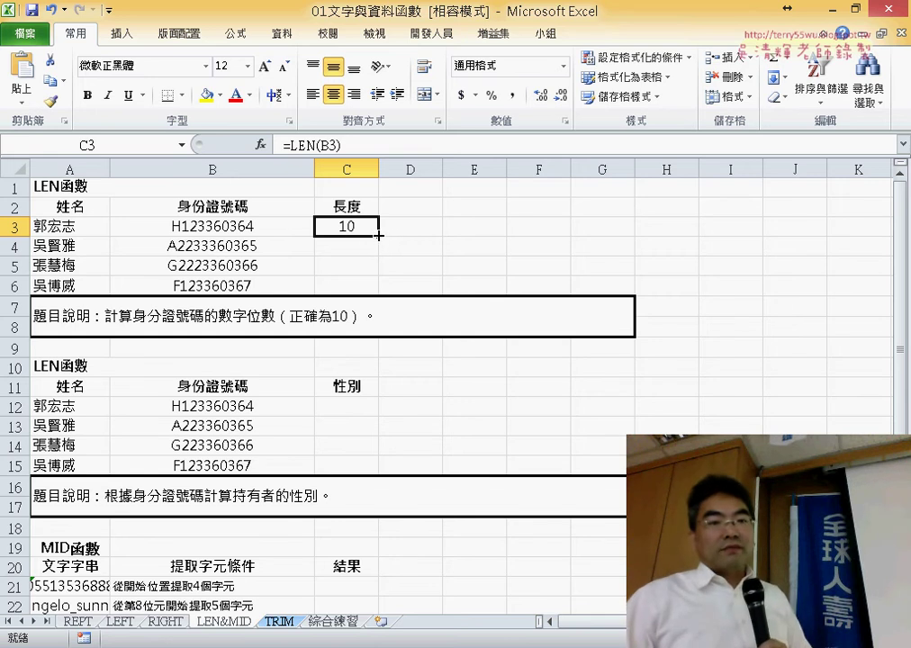
- Fill =LEN from C3 down to C6, giving 11, 11, 10, and check =LEN(B4) in C4
{"action": "left_click_drag", "start_coordinate": [386, 242], "coordinate": [379, 289]}
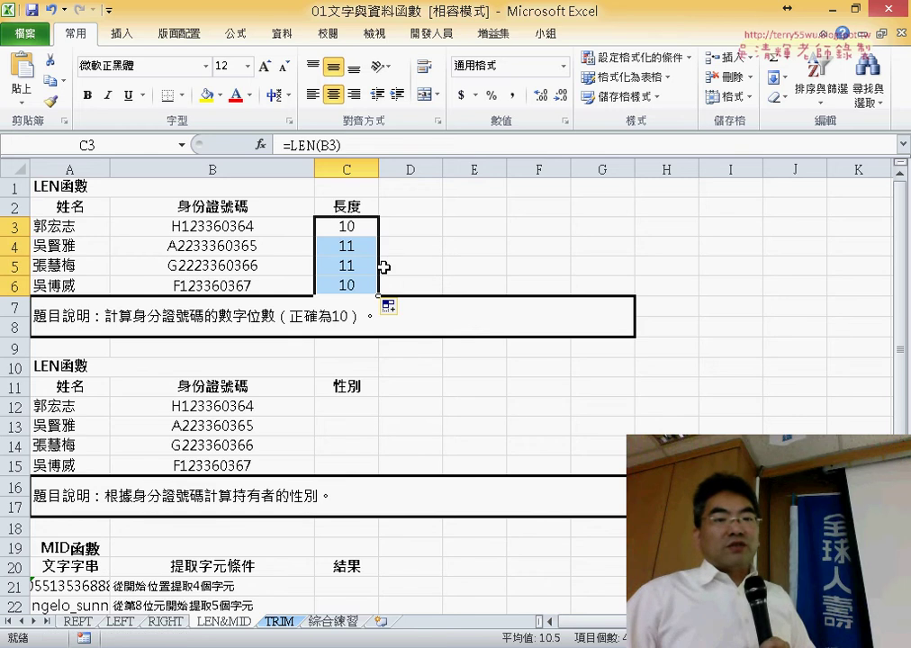
{"action": "left_click", "coordinate": [369, 232]}
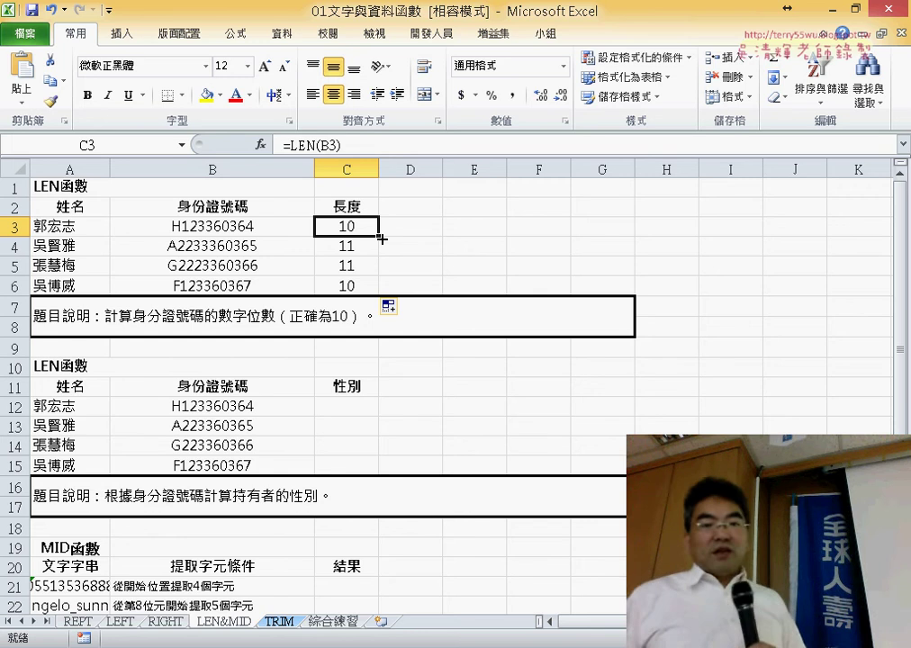
{"action": "left_click", "coordinate": [362, 243]}
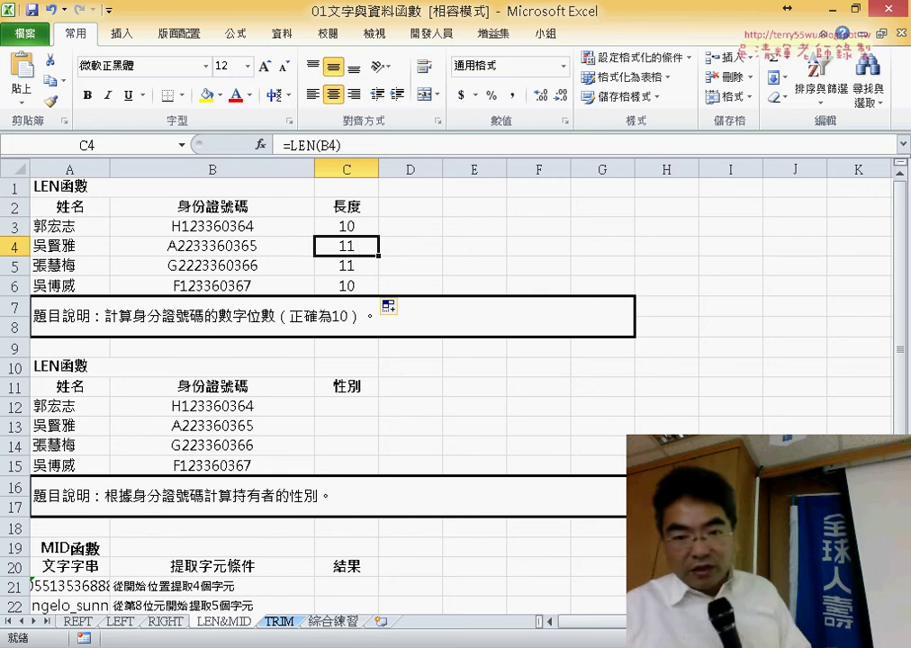
- Scroll around the LEN&MID sheet and recheck the LEN formula in C3
{"action": "scroll", "coordinate": [360, 360], "scroll_direction": "down", "scroll_amount": 1}
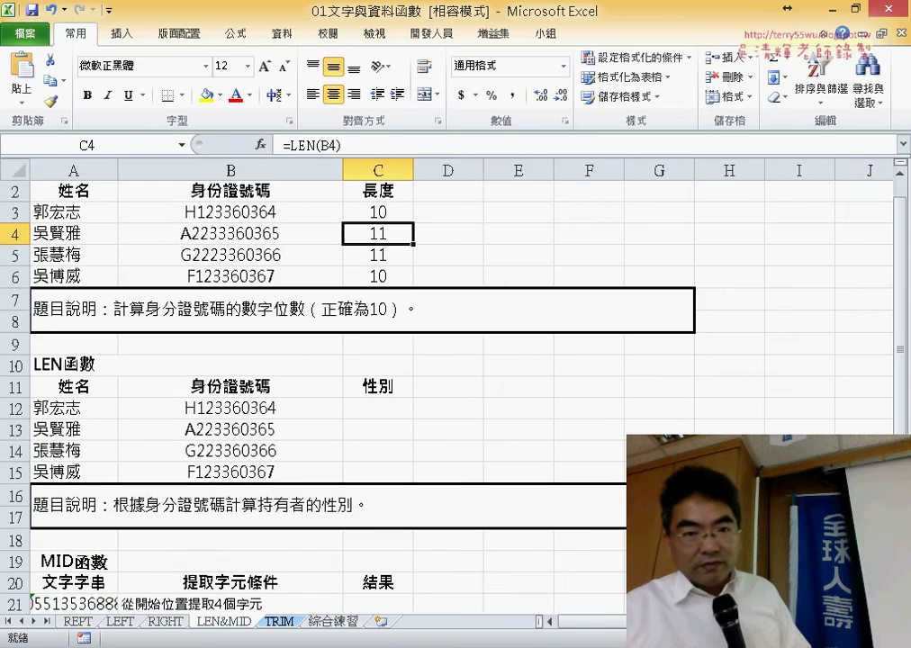
{"action": "scroll", "coordinate": [360, 360], "scroll_direction": "up", "scroll_amount": 1, "text": "ctrl"}
{"action": "scroll", "coordinate": [360, 360], "scroll_direction": "up", "scroll_amount": 1, "text": "ctrl"}
{"action": "scroll", "coordinate": [830, 409], "scroll_direction": "up", "scroll_amount": 1}
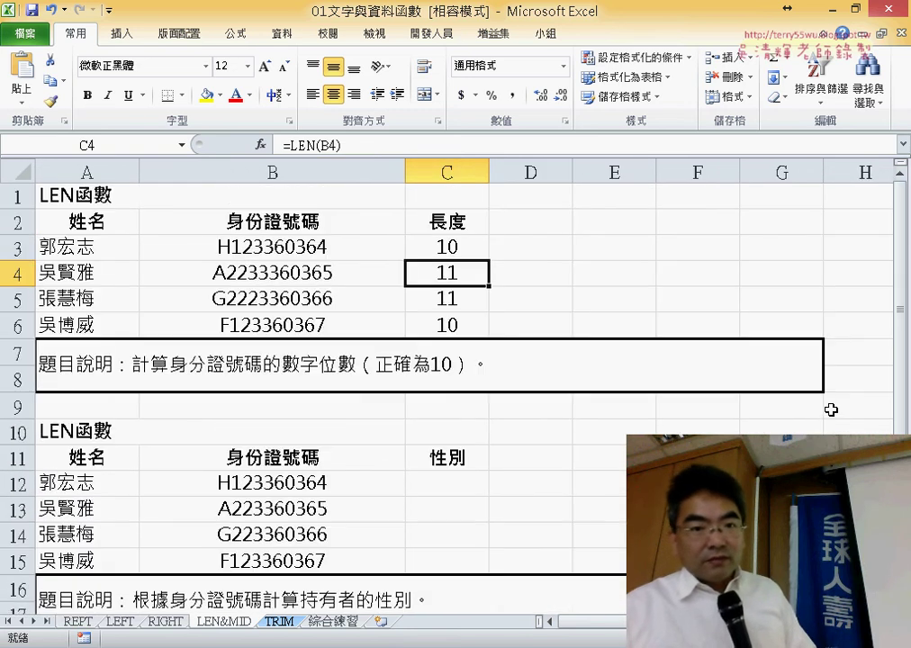
{"action": "scroll", "coordinate": [738, 425], "scroll_direction": "down", "scroll_amount": 1}
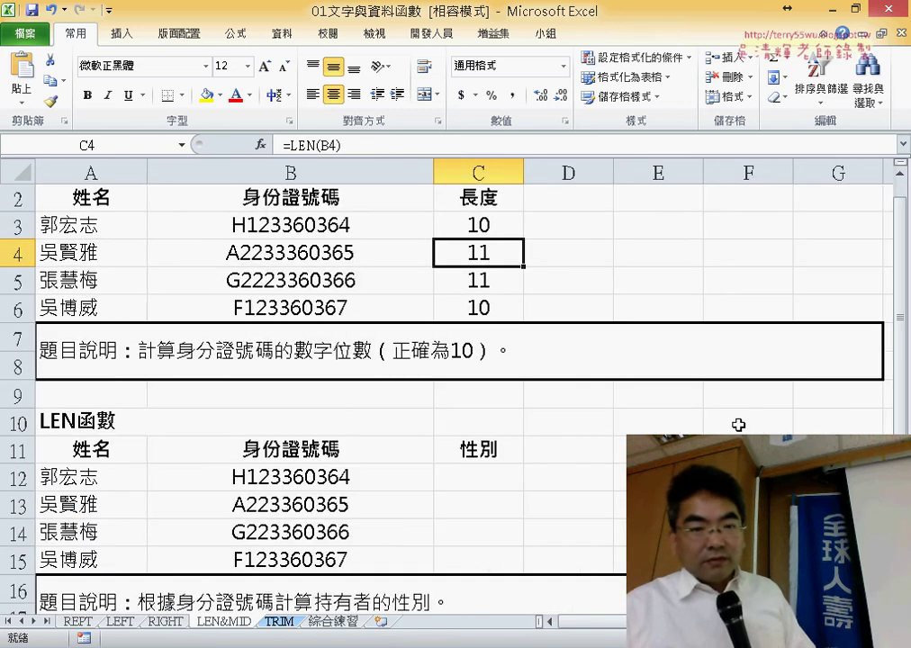
{"action": "scroll", "coordinate": [606, 307], "scroll_direction": "up", "scroll_amount": 1}
{"action": "scroll", "coordinate": [497, 248], "scroll_direction": "up", "scroll_amount": 1, "text": "ctrl"}
{"action": "left_click", "coordinate": [498, 250]}
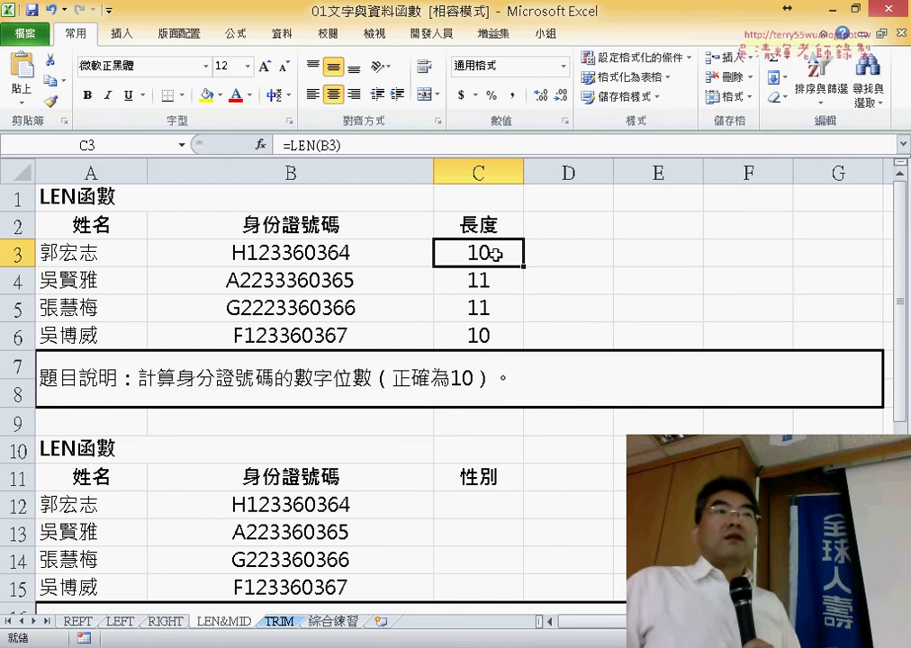
{"action": "scroll", "coordinate": [496, 256], "scroll_direction": "down", "scroll_amount": 1}
{"action": "scroll", "coordinate": [496, 257], "scroll_direction": "down", "scroll_amount": 1}
{"action": "scroll", "coordinate": [498, 258], "scroll_direction": "up", "scroll_amount": 1}
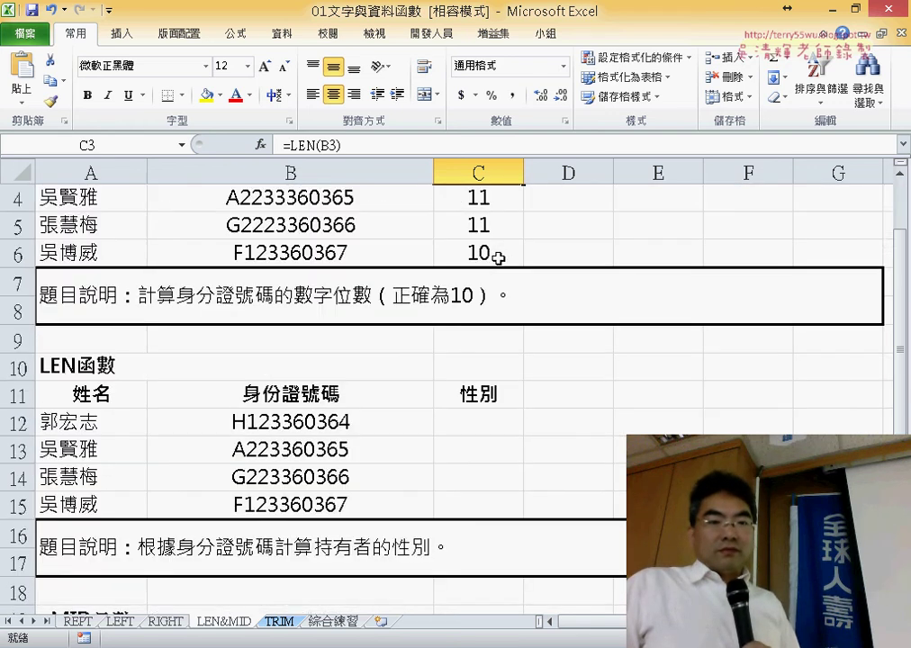
{"action": "scroll", "coordinate": [497, 257], "scroll_direction": "up", "scroll_amount": 1}
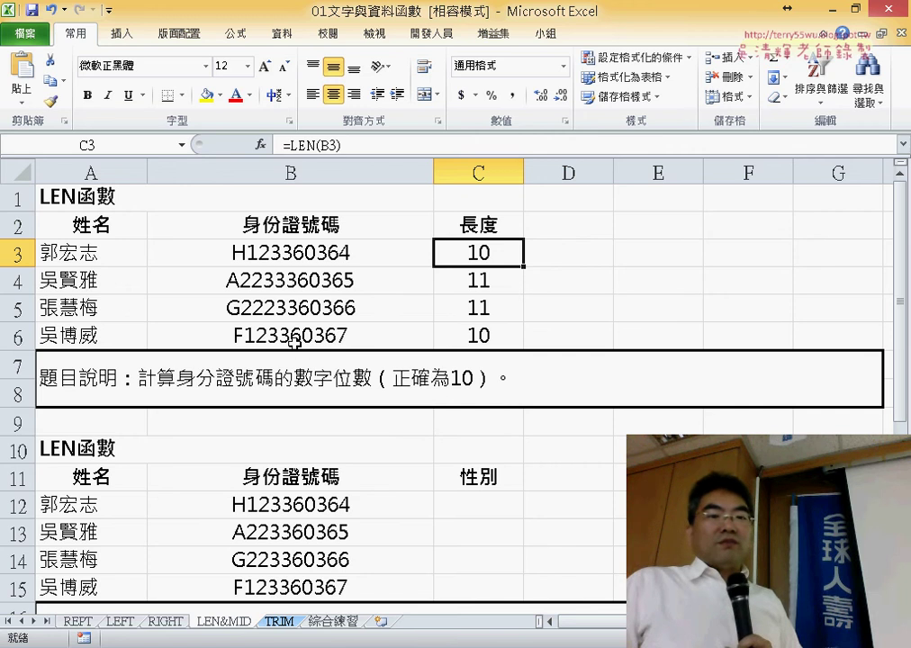
{"action": "scroll", "coordinate": [296, 342], "scroll_direction": "down", "scroll_amount": 3}
{"action": "scroll", "coordinate": [299, 342], "scroll_direction": "up", "scroll_amount": 3}
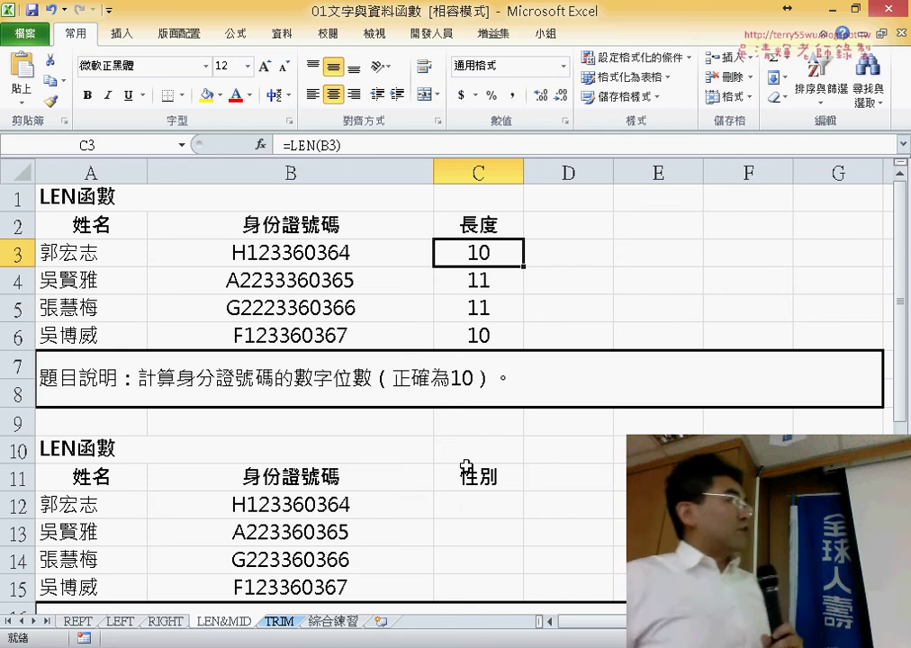
- Check the IDs and LEN formulas in rows 3–5, then select D3 for the validity check
{"action": "left_click", "coordinate": [476, 503]}
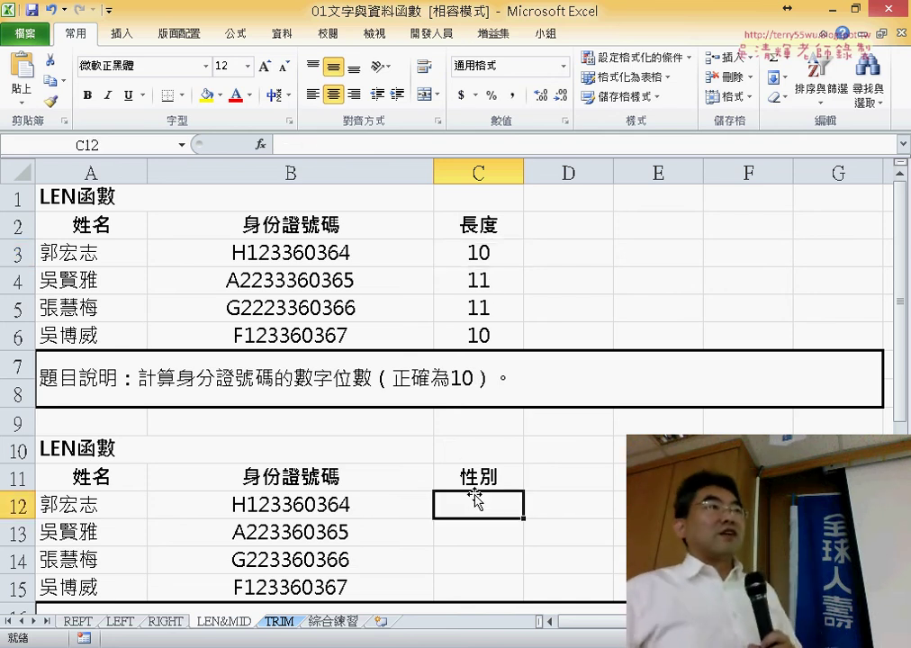
{"action": "left_click", "coordinate": [486, 252]}
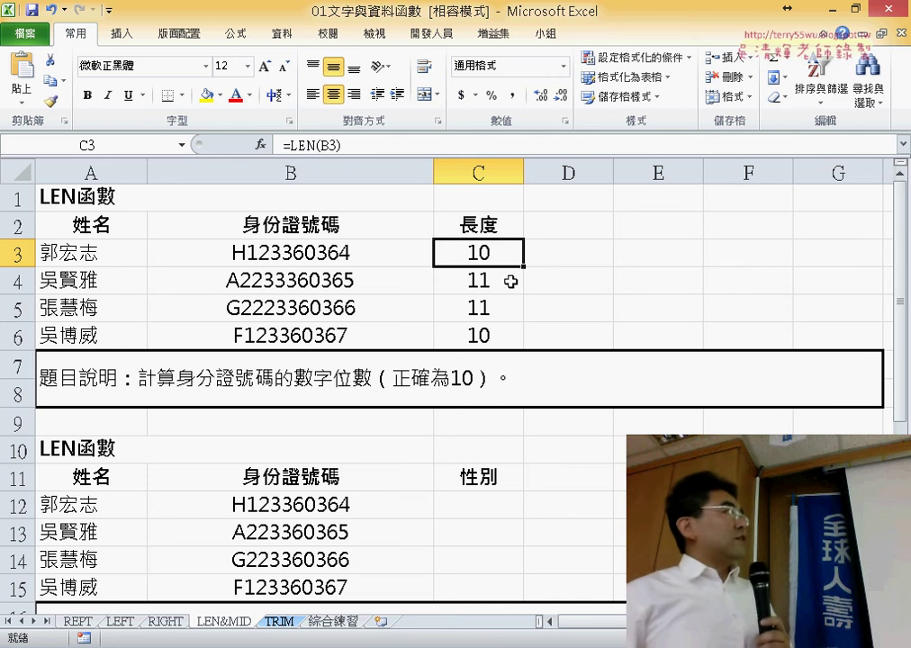
{"action": "left_click", "coordinate": [327, 284]}
{"action": "left_click", "coordinate": [350, 305]}
{"action": "left_click", "coordinate": [508, 268]}
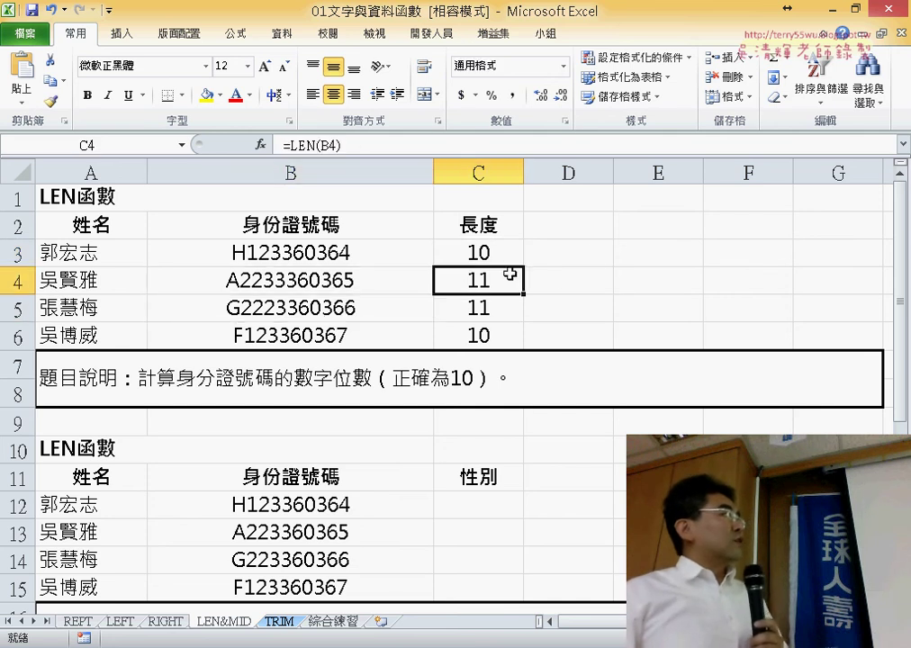
{"action": "left_click", "coordinate": [587, 251]}
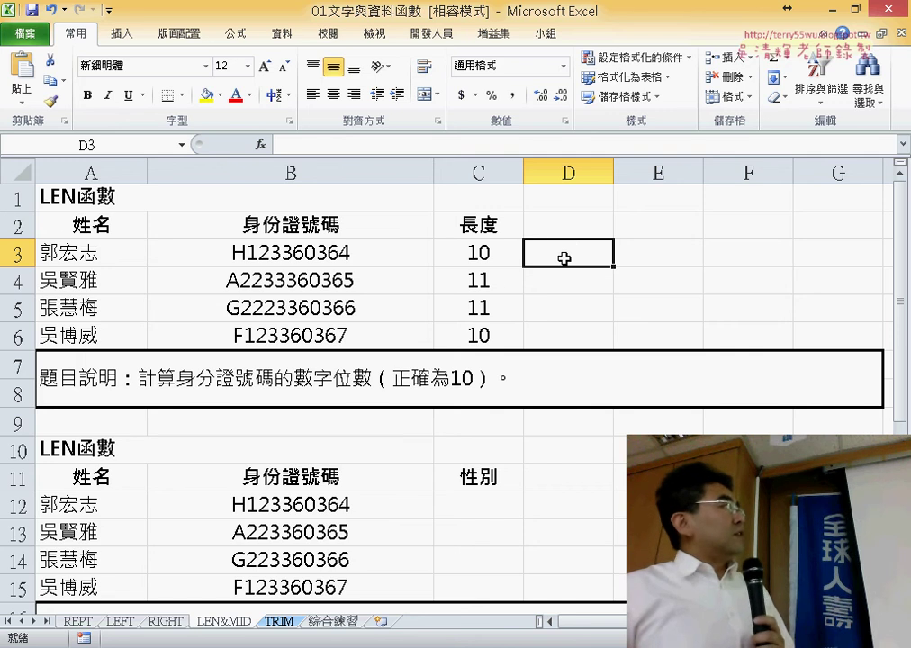
- Insert the IF function from the 邏輯 category into D3
{"action": "left_click", "coordinate": [262, 145]}
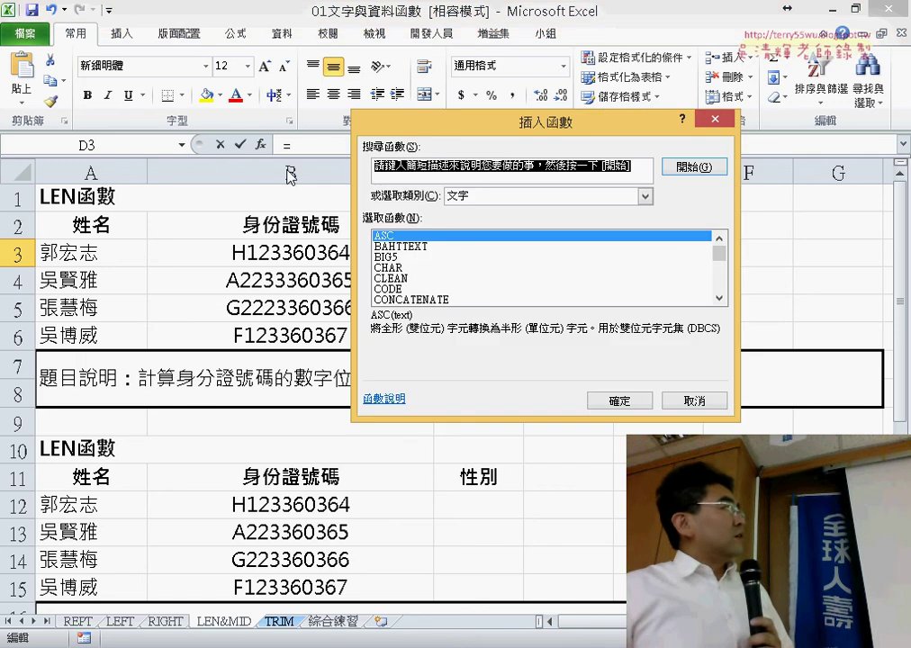
{"action": "left_click", "coordinate": [503, 197]}
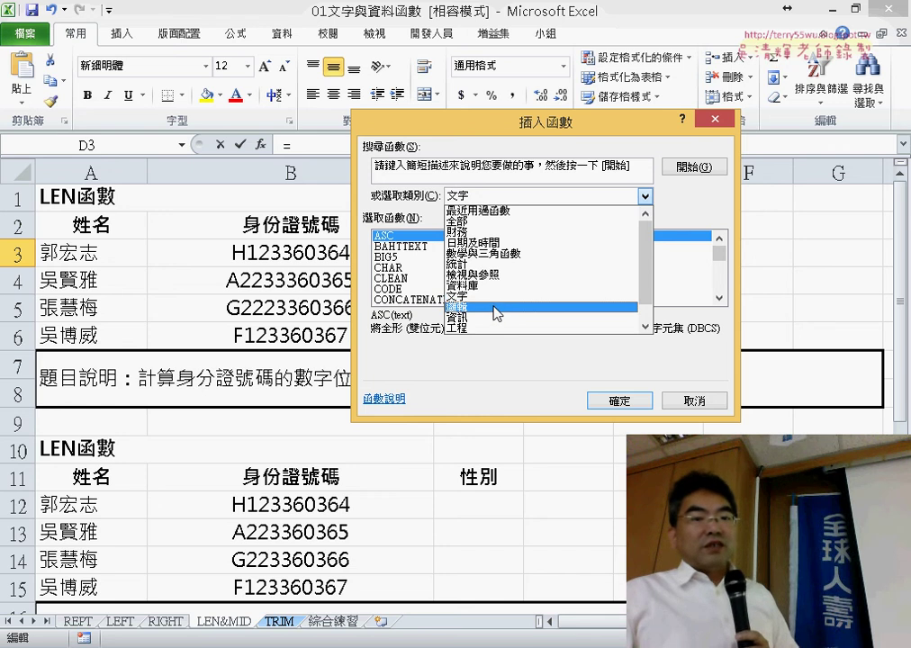
{"action": "left_click", "coordinate": [496, 311]}
{"action": "left_click", "coordinate": [392, 258]}
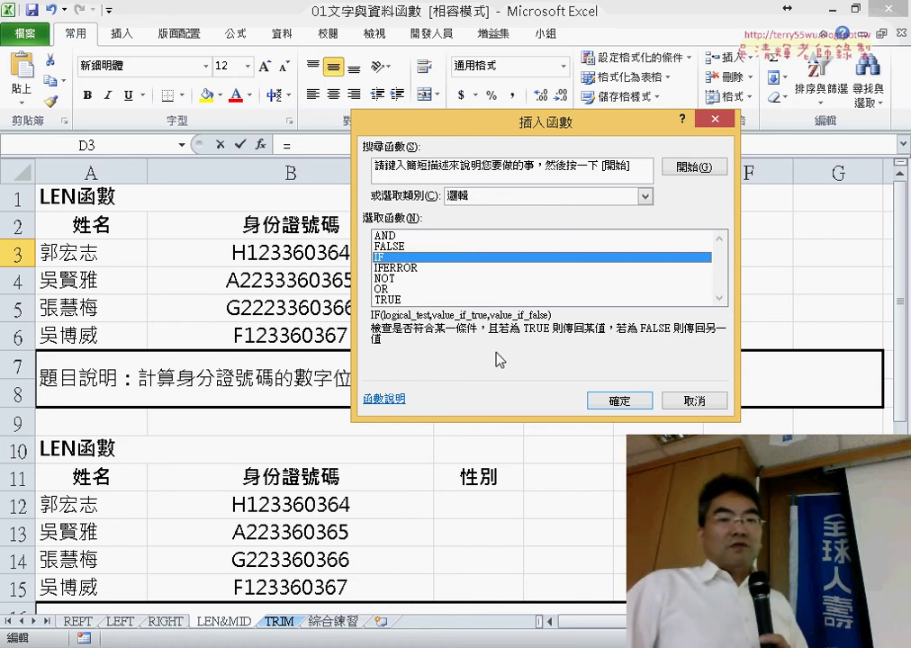
{"action": "left_click", "coordinate": [618, 400]}
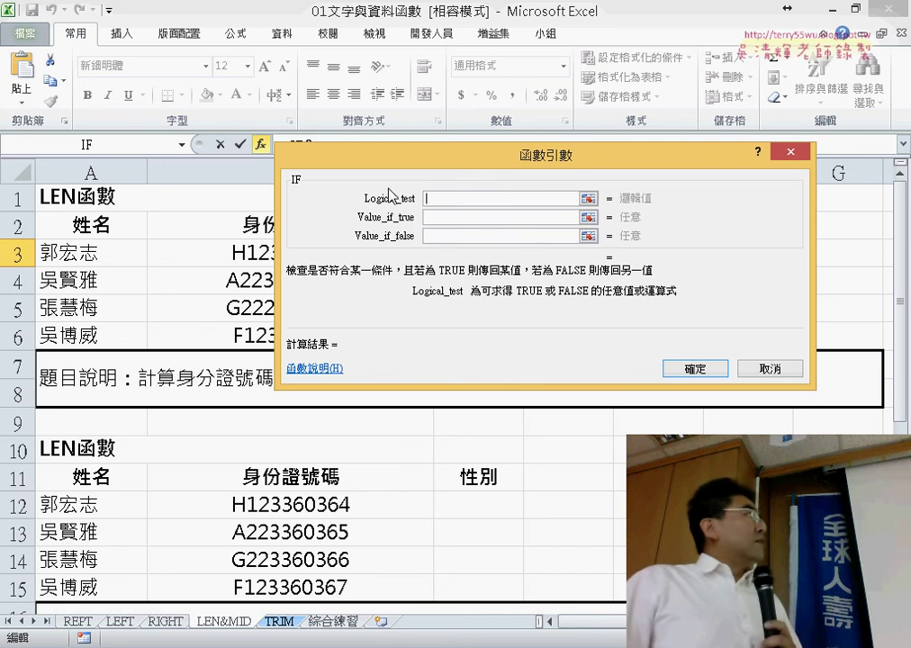
- Enter C3=10 as the IF function's Logical_test
{"action": "mouse_move", "coordinate": [393, 198]}
{"action": "left_mouse_down"}
{"action": "mouse_move", "coordinate": [501, 277]}
{"action": "mouse_move", "coordinate": [494, 299]}
{"action": "left_mouse_up"}
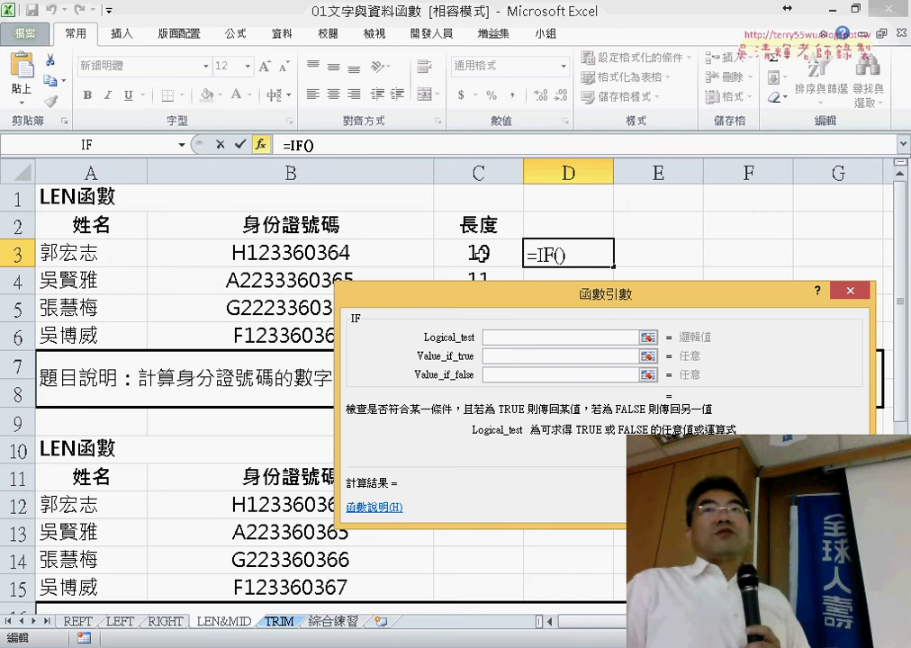
{"action": "left_click", "coordinate": [481, 252]}
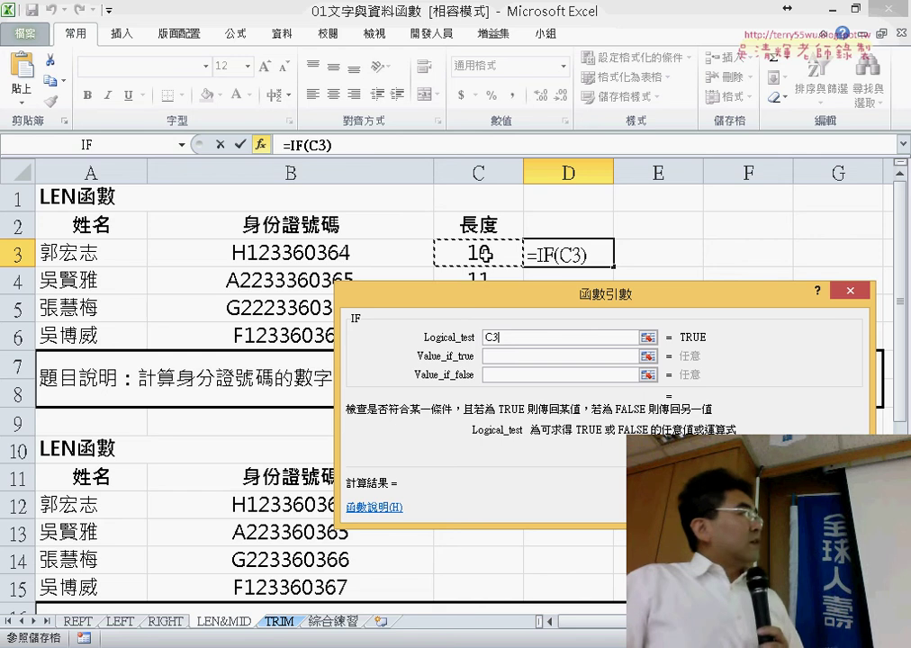
{"action": "left_click", "coordinate": [517, 339]}
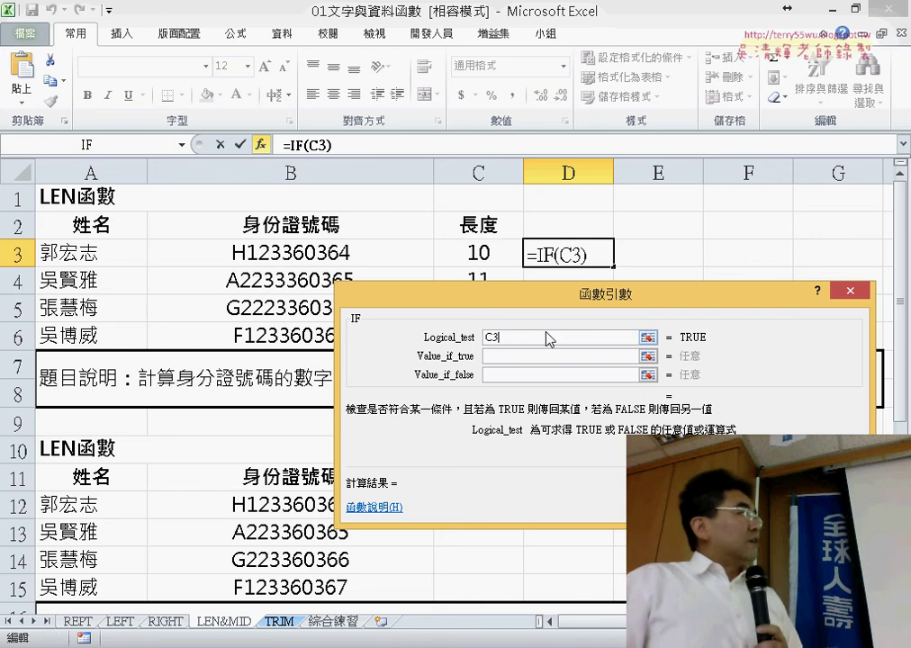
{"action": "type", "text": "="}
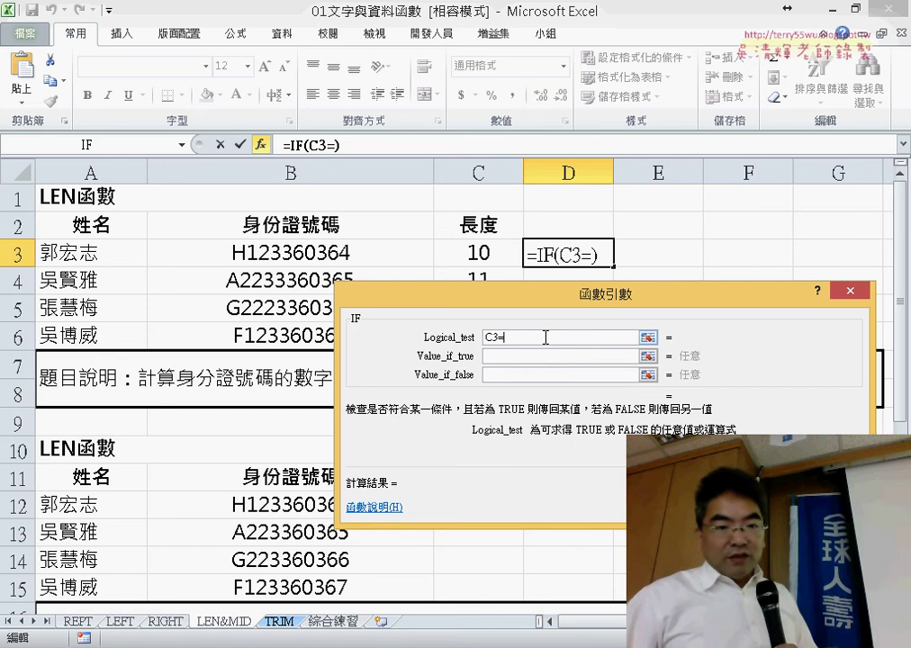
{"action": "mouse_move", "coordinate": [237, 647]}
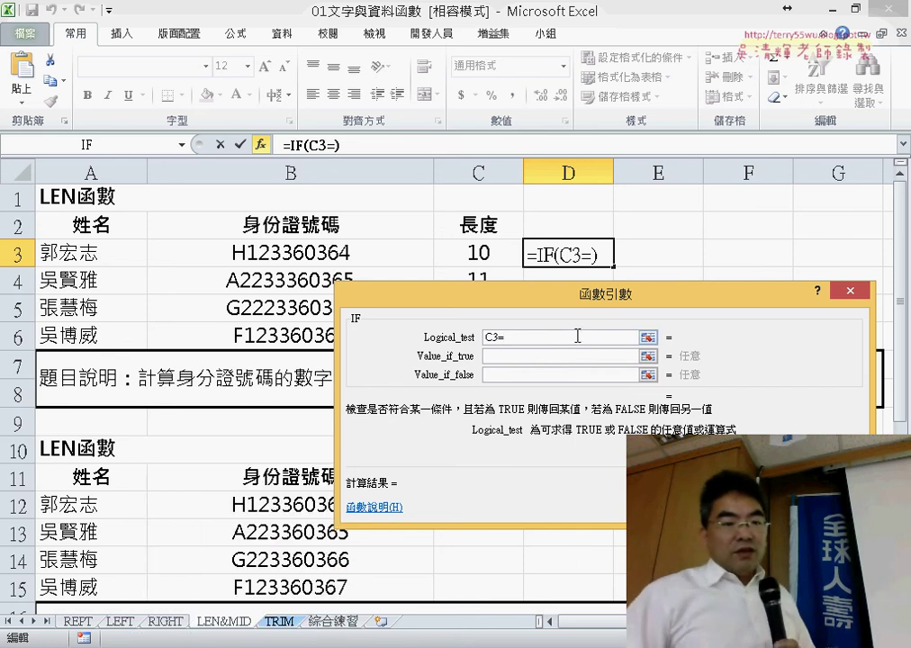
{"action": "type", "text": "1"}
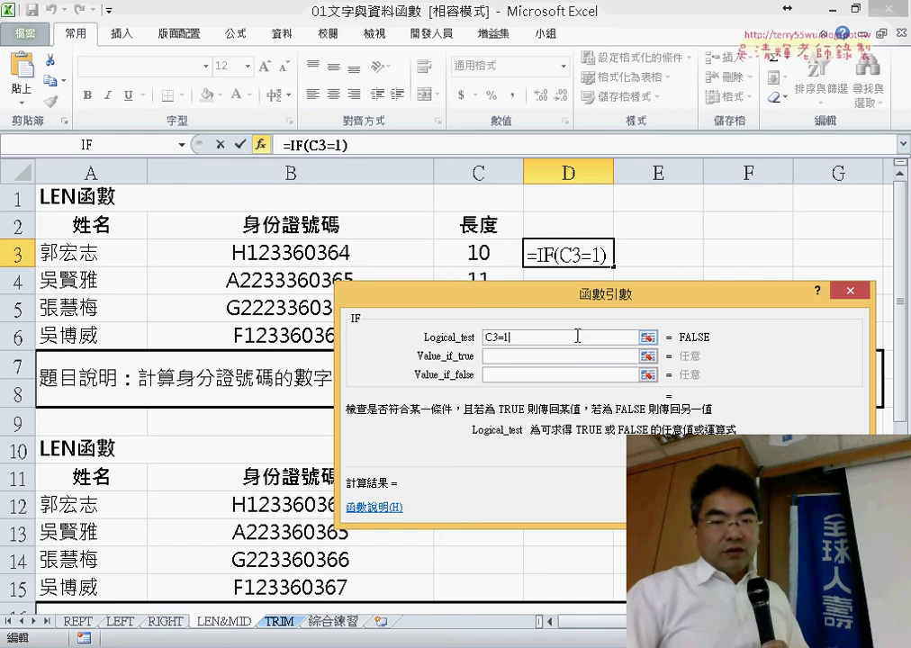
{"action": "type", "text": "0"}
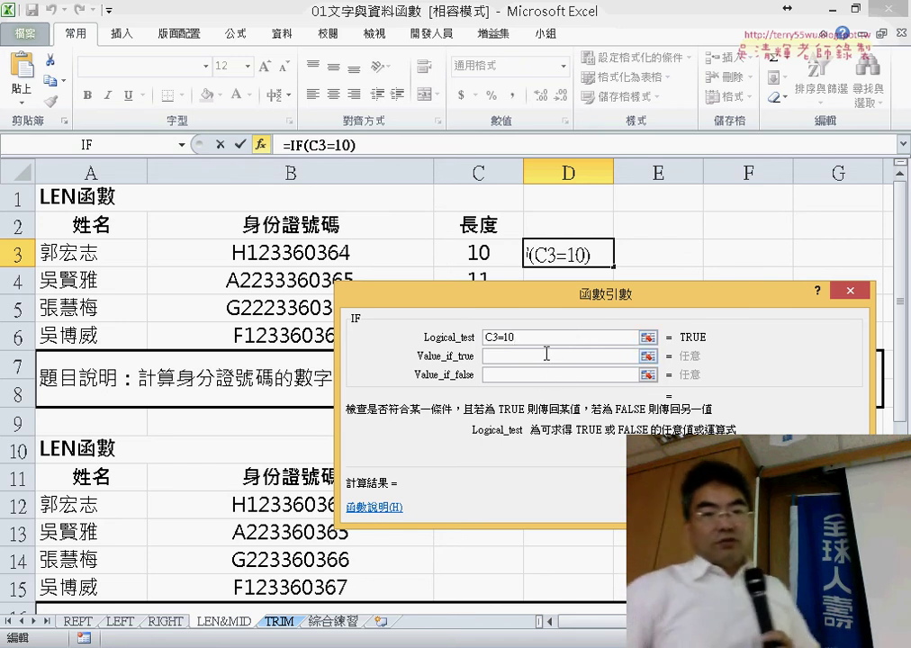
{"action": "left_click_drag", "start_coordinate": [542, 337], "coordinate": [481, 346]}
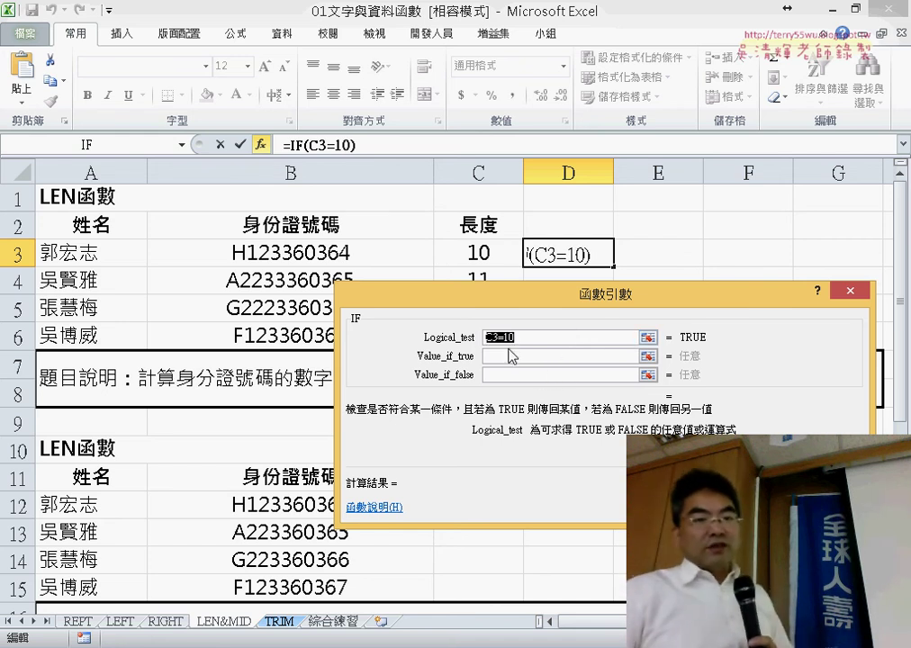
- Set Value_if_true to Y and Value_if_false to N
{"action": "left_click", "coordinate": [510, 356]}
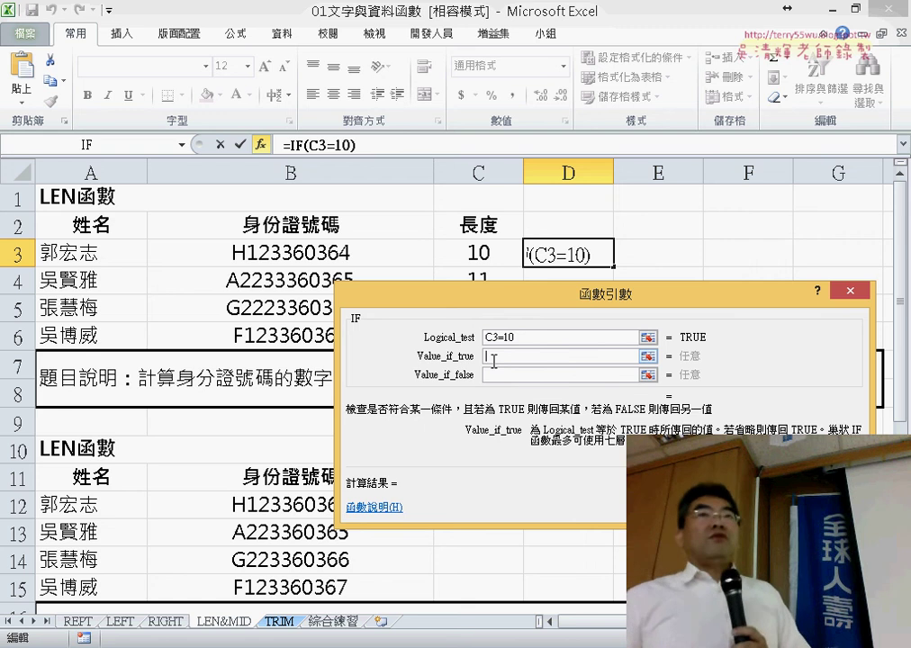
{"action": "left_click", "coordinate": [519, 375]}
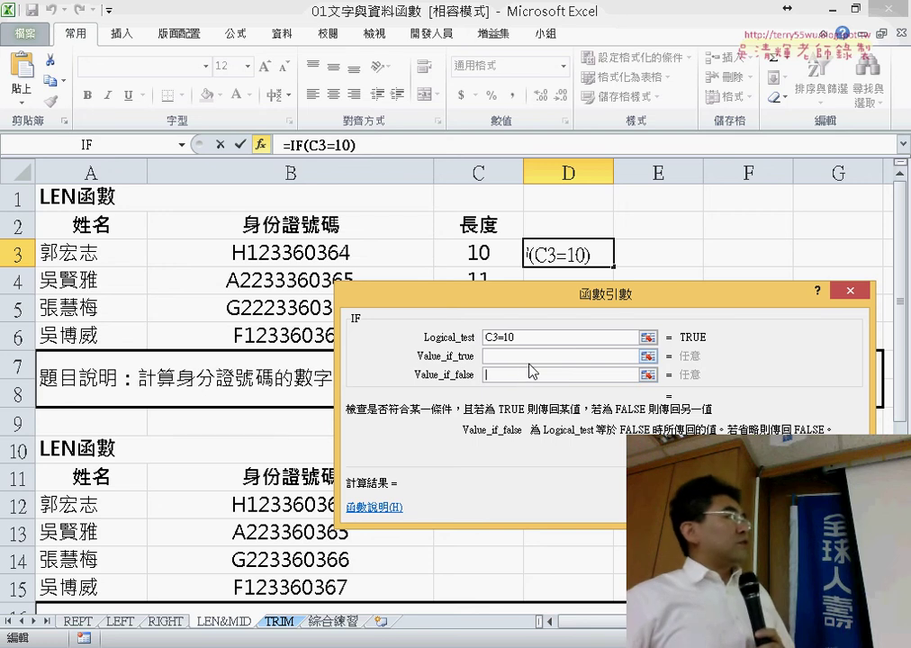
{"action": "left_click", "coordinate": [533, 359]}
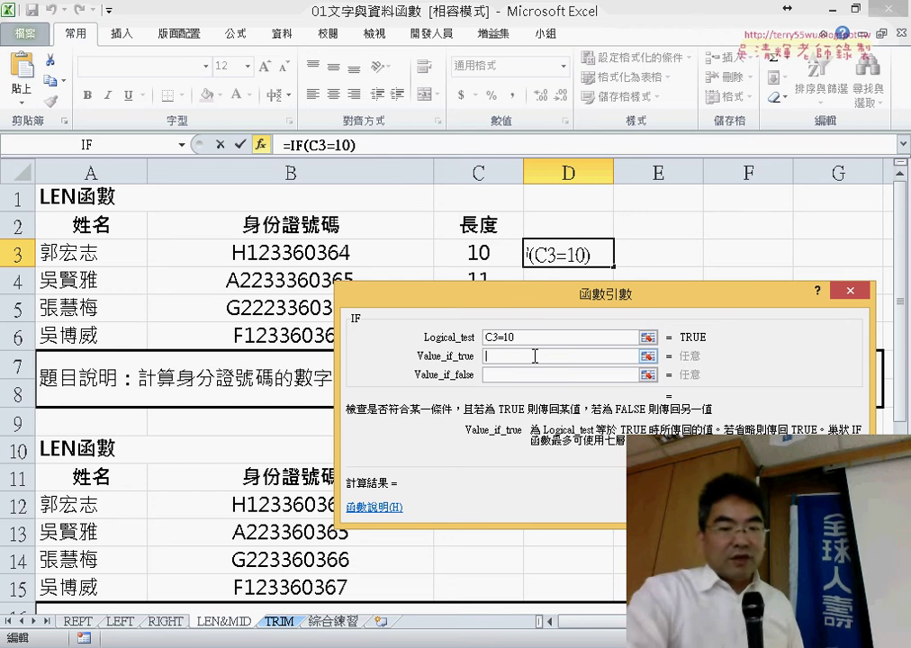
{"action": "type", "text": "Y"}
{"action": "left_click", "coordinate": [565, 377]}
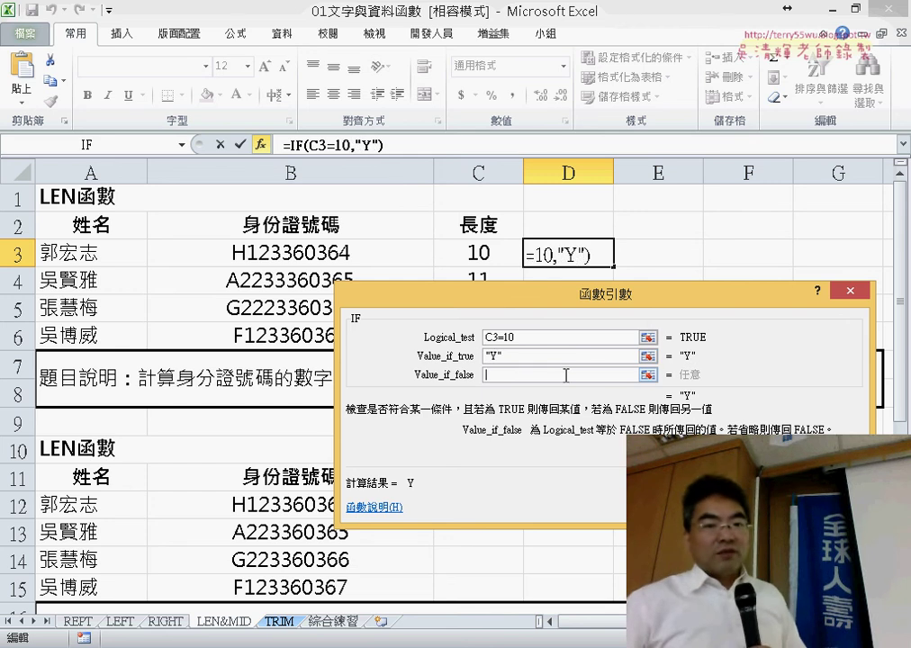
{"action": "type", "text": "N"}
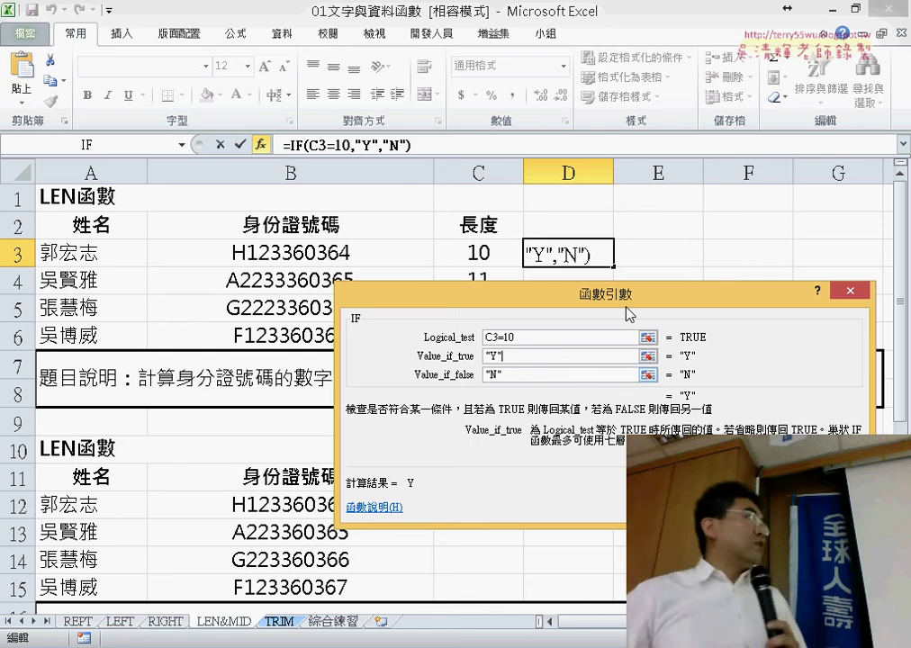
- Commit =IF(C3=10,"Y","N") in D3 and fill it down to D6, giving Y, N, N, Y
{"action": "key", "text": "Return"}
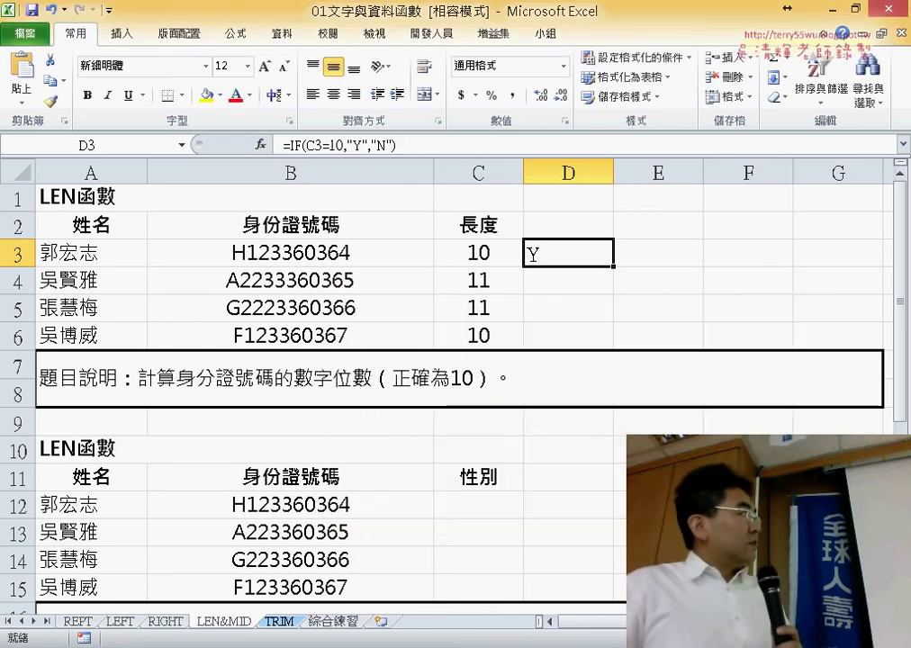
{"action": "left_click_drag", "start_coordinate": [614, 266], "coordinate": [602, 351]}
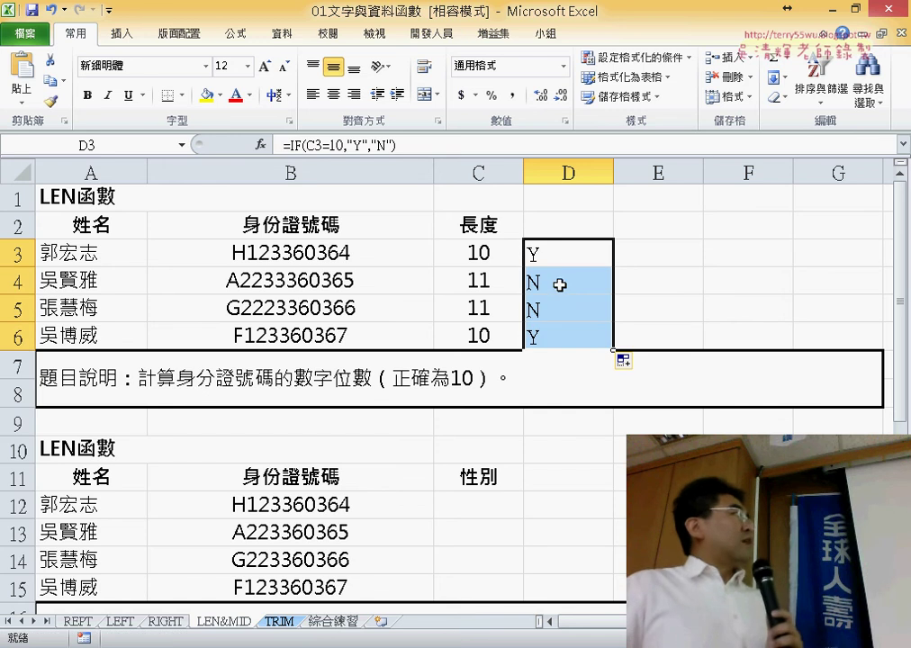
{"action": "mouse_move", "coordinate": [585, 254]}
{"action": "left_mouse_down"}
{"action": "mouse_move", "coordinate": [564, 286]}
{"action": "mouse_move", "coordinate": [551, 342]}
{"action": "left_mouse_up"}
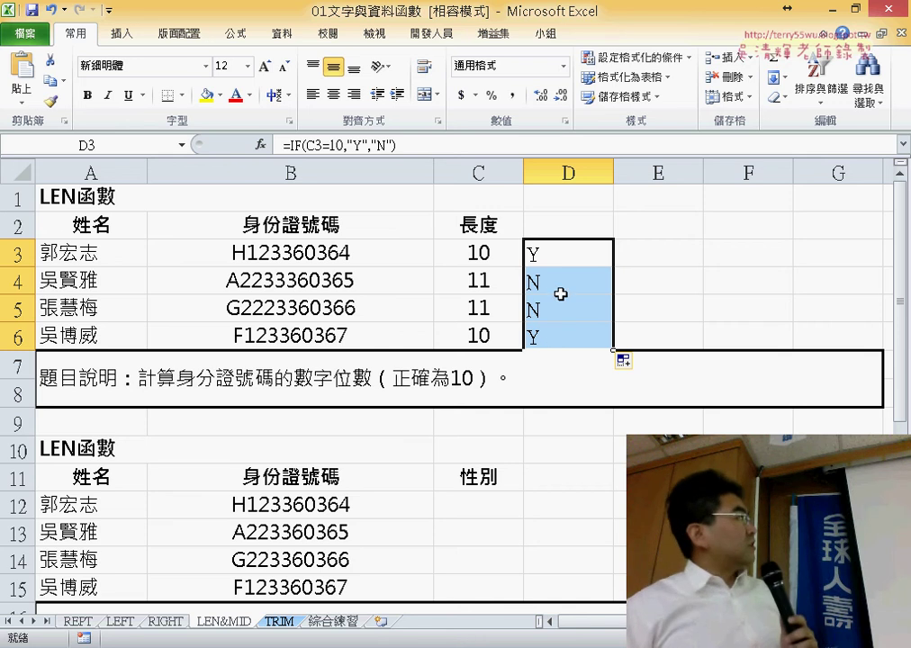
{"action": "left_click", "coordinate": [565, 251]}
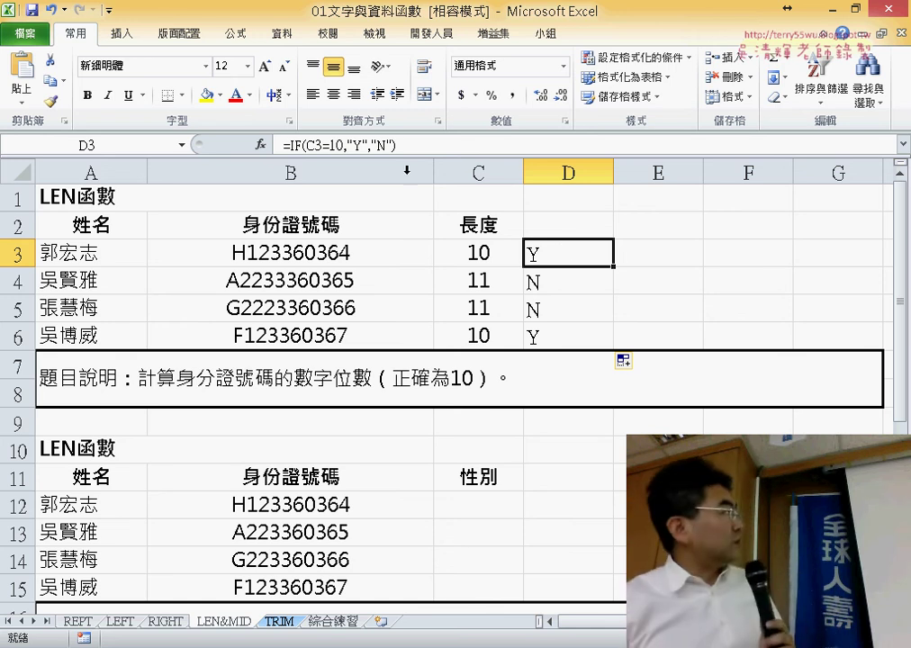
- Reopen D3's IF arguments, review C3=10, "Y" and "N", then cancel the dialog
{"action": "left_click", "coordinate": [297, 145]}
{"action": "left_click", "coordinate": [261, 145]}
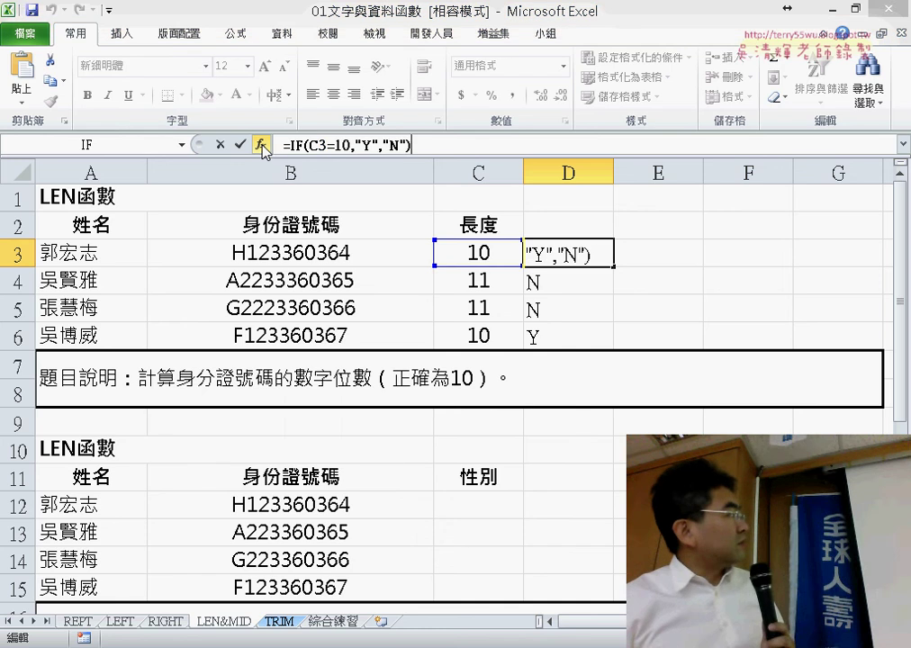
{"action": "mouse_move", "coordinate": [391, 297]}
{"action": "left_mouse_down"}
{"action": "mouse_move", "coordinate": [79, 304]}
{"action": "mouse_move", "coordinate": [82, 285]}
{"action": "left_mouse_up"}
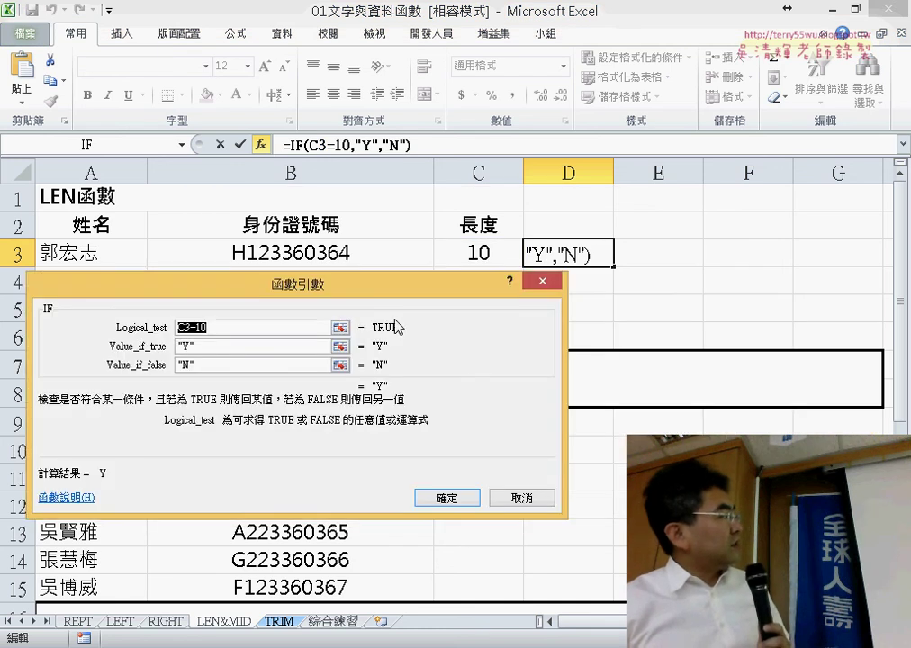
{"action": "left_click", "coordinate": [280, 329]}
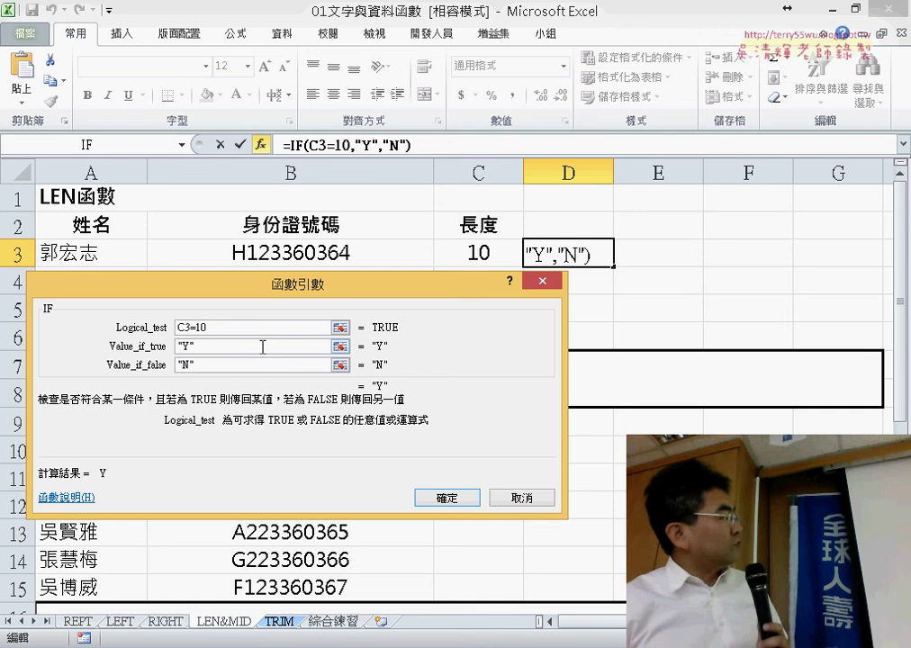
{"action": "left_click", "coordinate": [262, 347]}
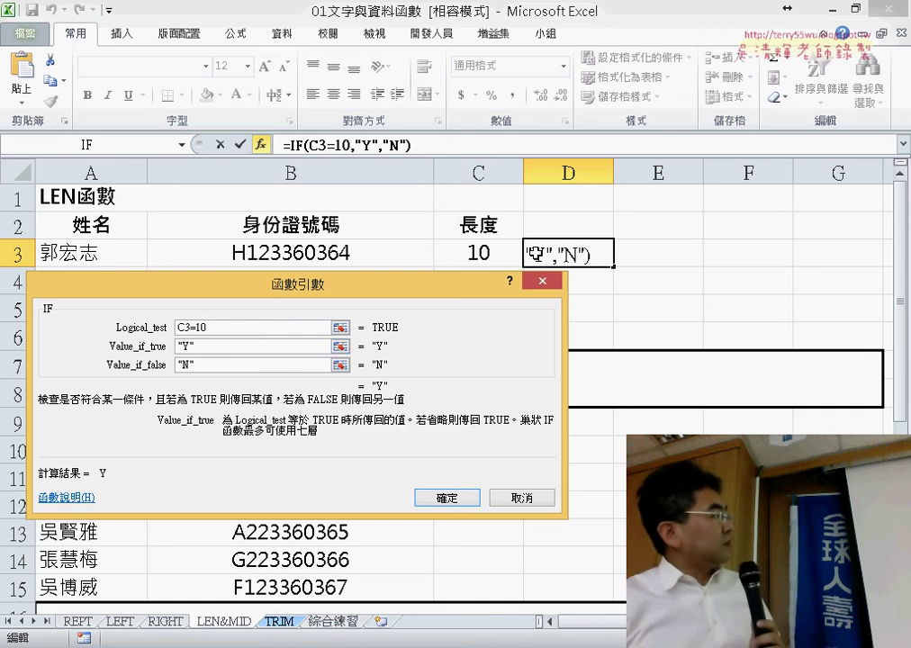
{"action": "left_click", "coordinate": [248, 364]}
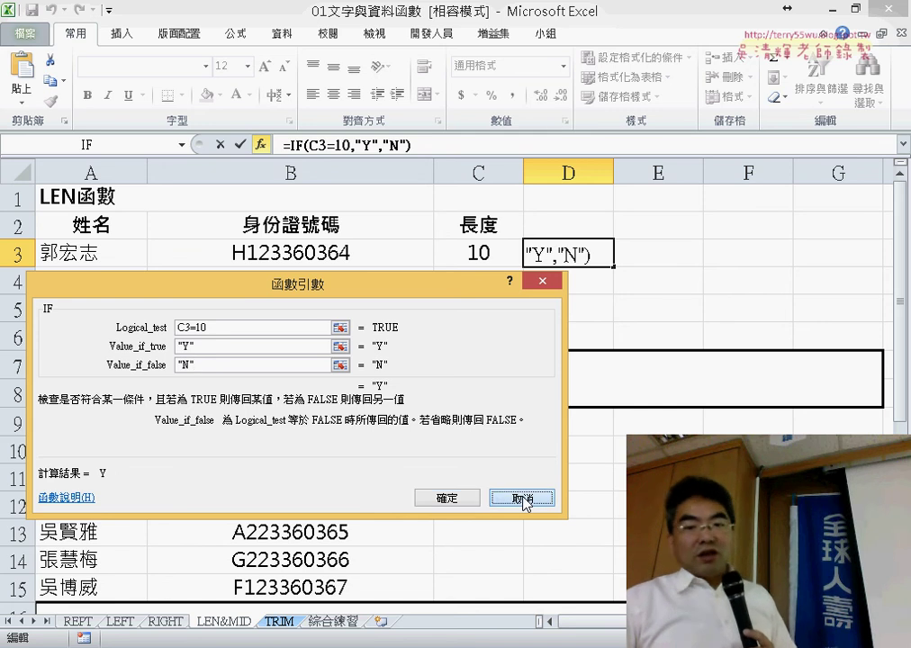
{"action": "left_click", "coordinate": [523, 500]}
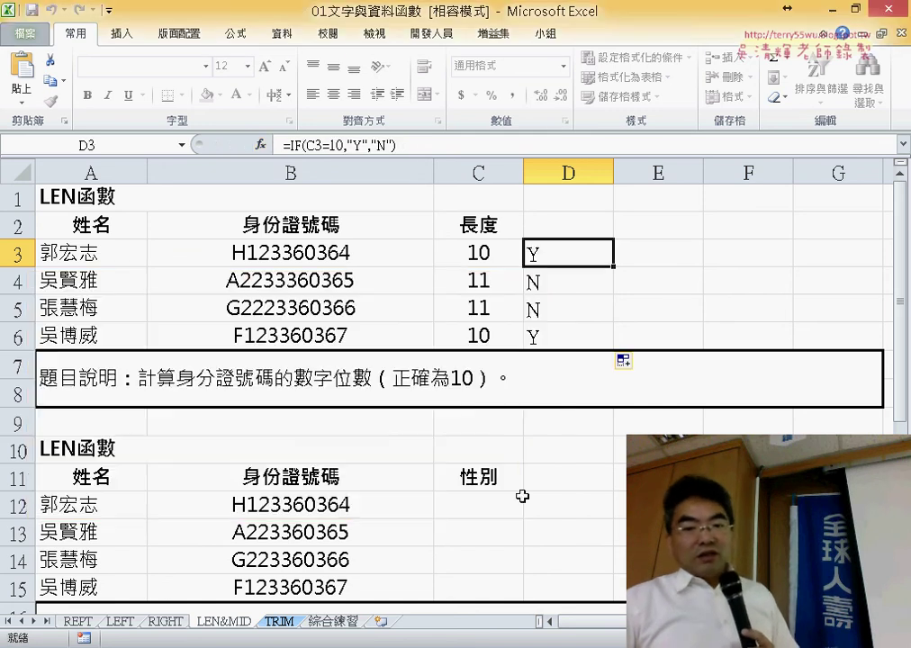
- Open the 綜合練習 sheet at E4, briefly check LEN&MID, then switch to PowerPoint
{"action": "left_click", "coordinate": [334, 621]}
{"action": "left_click", "coordinate": [470, 324]}
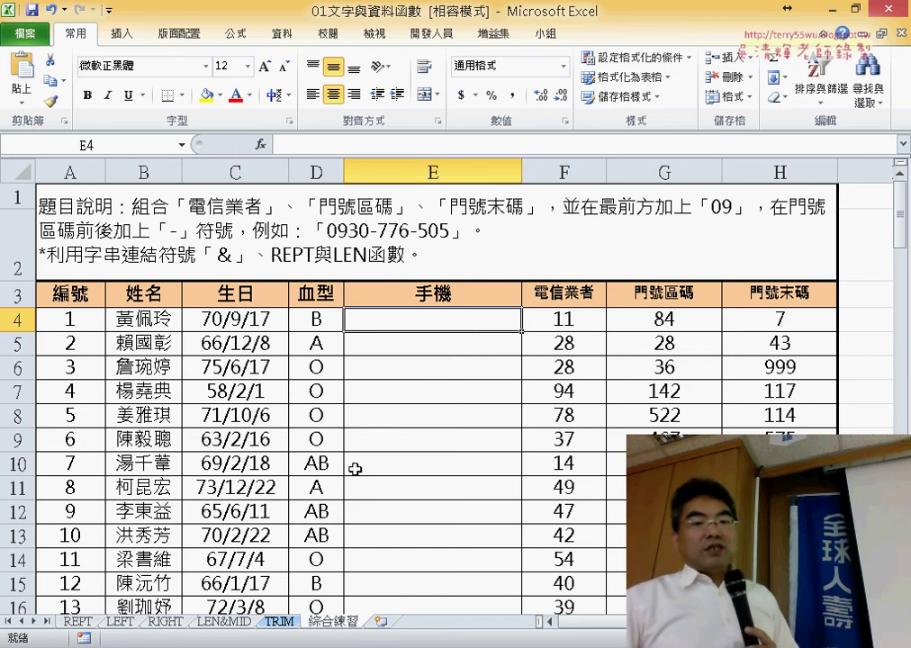
{"action": "left_click", "coordinate": [221, 621]}
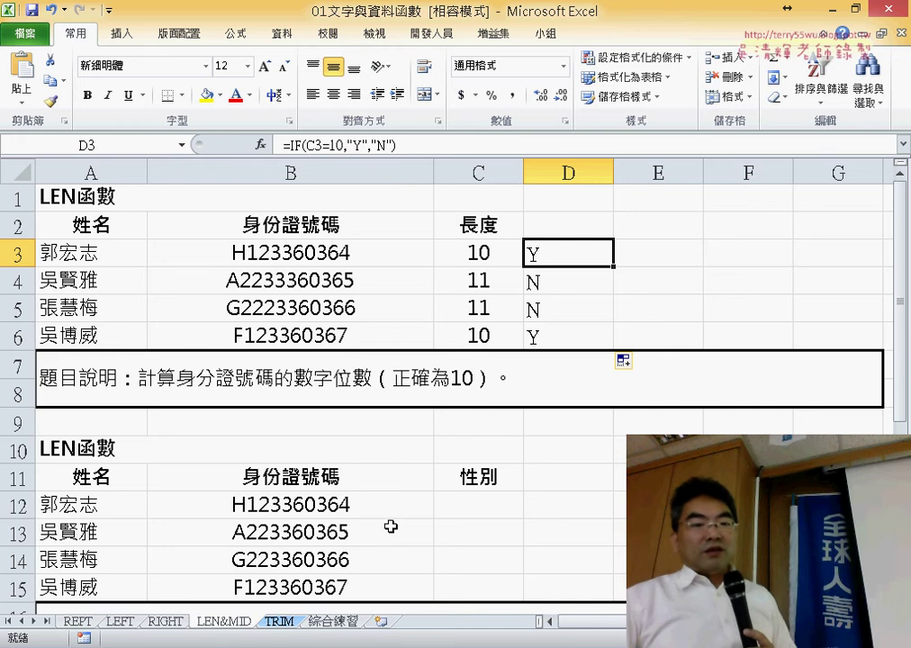
{"action": "left_click", "coordinate": [279, 621]}
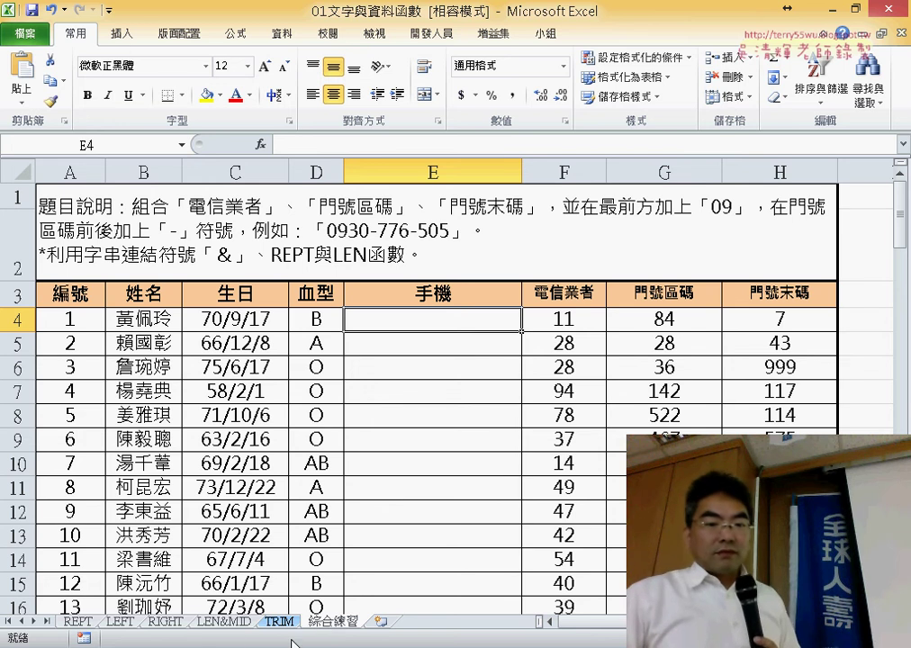
{"action": "key", "text": "alt+Tab"}
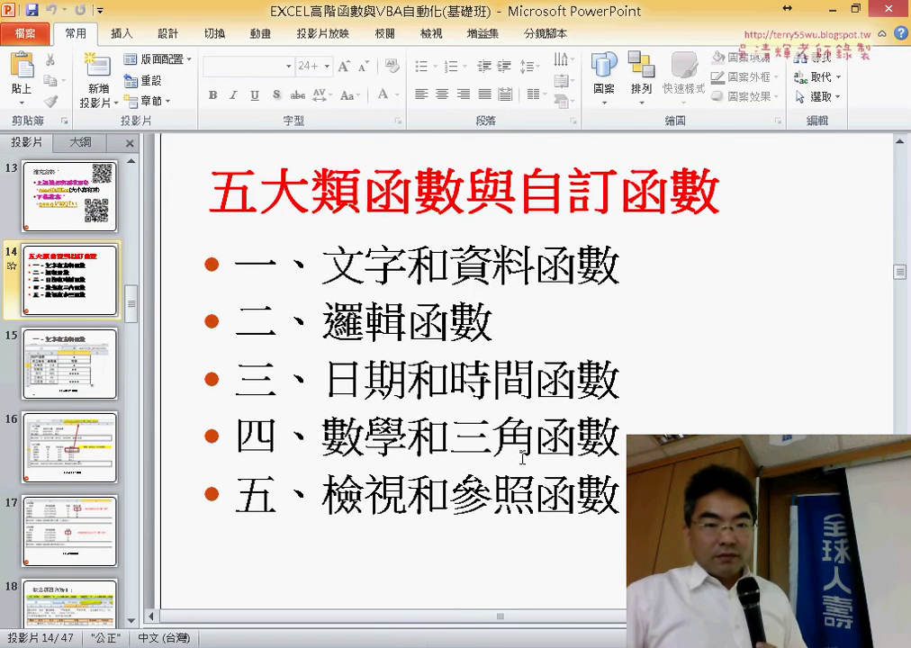
- Browse slides 14–18 on REPT, LEFT and LEN/MID, stop at slide 17, then minimize PowerPoint
{"action": "scroll", "coordinate": [521, 456], "scroll_direction": "down", "scroll_amount": 3}
{"action": "scroll", "coordinate": [522, 456], "scroll_direction": "down", "scroll_amount": 3}
{"action": "scroll", "coordinate": [522, 456], "scroll_direction": "down", "scroll_amount": 2}
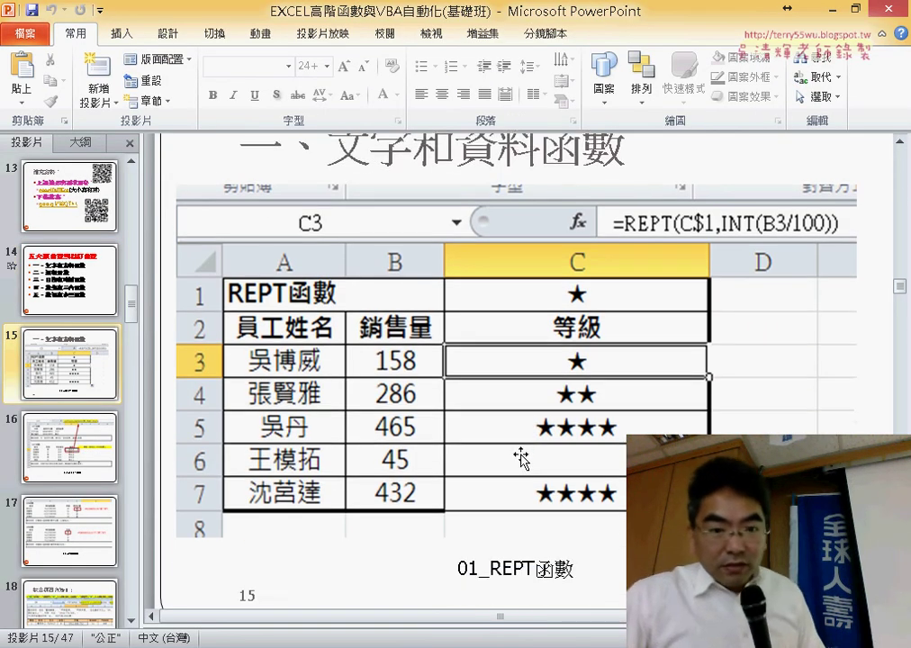
{"action": "scroll", "coordinate": [522, 457], "scroll_direction": "down", "scroll_amount": 3}
{"action": "scroll", "coordinate": [521, 456], "scroll_direction": "up", "scroll_amount": 3}
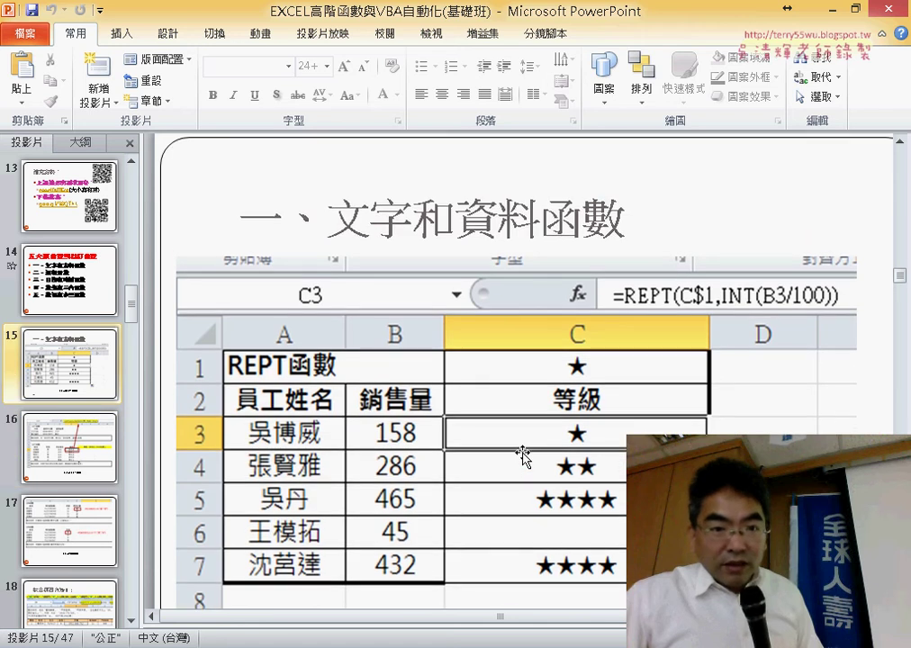
{"action": "scroll", "coordinate": [522, 456], "scroll_direction": "up", "scroll_amount": 2}
{"action": "scroll", "coordinate": [522, 457], "scroll_direction": "down", "scroll_amount": 3}
{"action": "scroll", "coordinate": [518, 423], "scroll_direction": "down", "scroll_amount": 1}
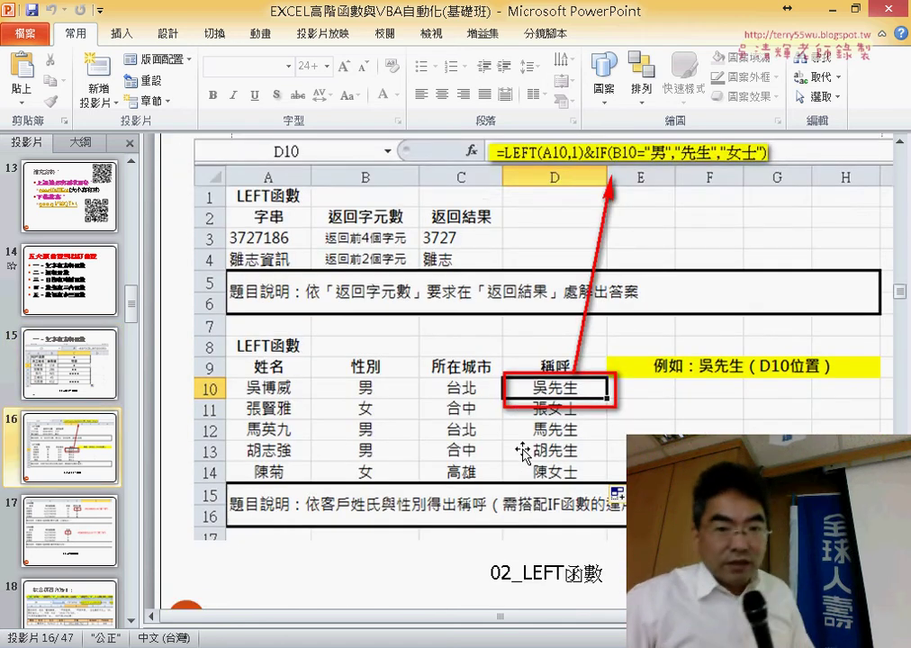
{"action": "scroll", "coordinate": [514, 441], "scroll_direction": "down", "scroll_amount": 1}
{"action": "scroll", "coordinate": [525, 454], "scroll_direction": "down", "scroll_amount": 3}
{"action": "scroll", "coordinate": [524, 453], "scroll_direction": "down", "scroll_amount": 3}
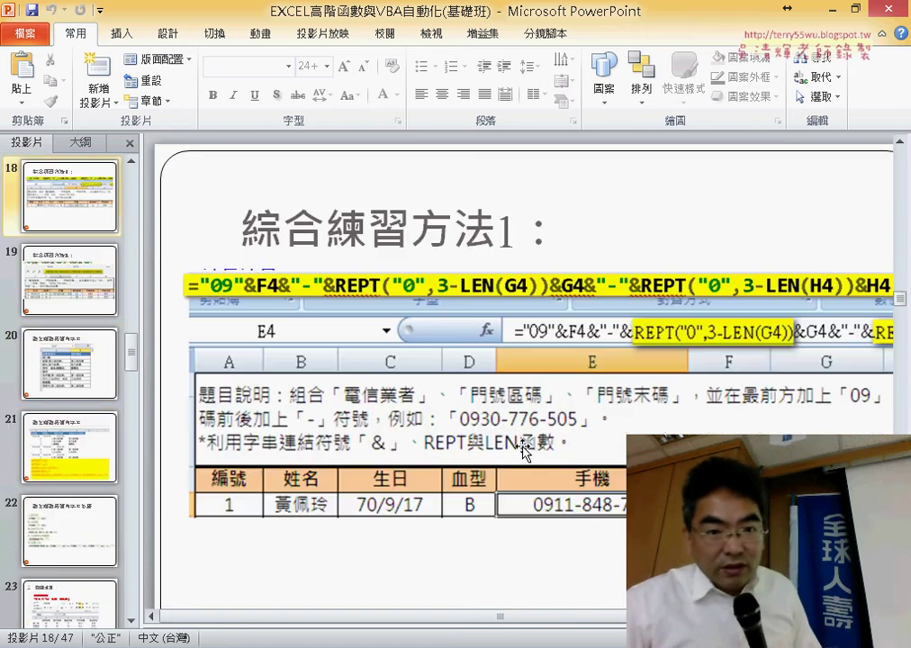
{"action": "scroll", "coordinate": [525, 453], "scroll_direction": "up", "scroll_amount": 3}
{"action": "scroll", "coordinate": [524, 450], "scroll_direction": "up", "scroll_amount": 1}
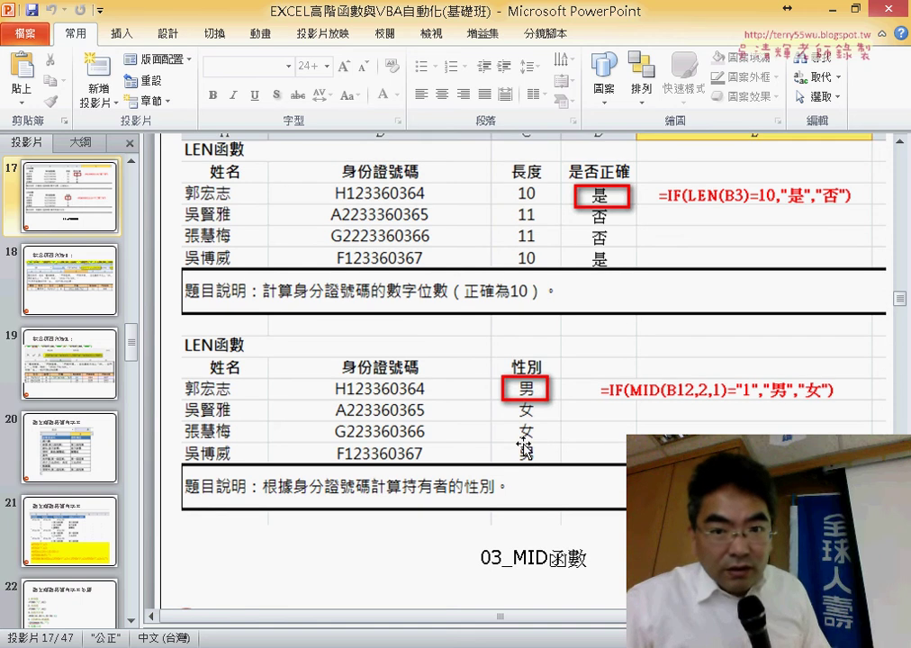
{"action": "scroll", "coordinate": [525, 448], "scroll_direction": "up", "scroll_amount": 1}
{"action": "scroll", "coordinate": [525, 447], "scroll_direction": "up", "scroll_amount": 1}
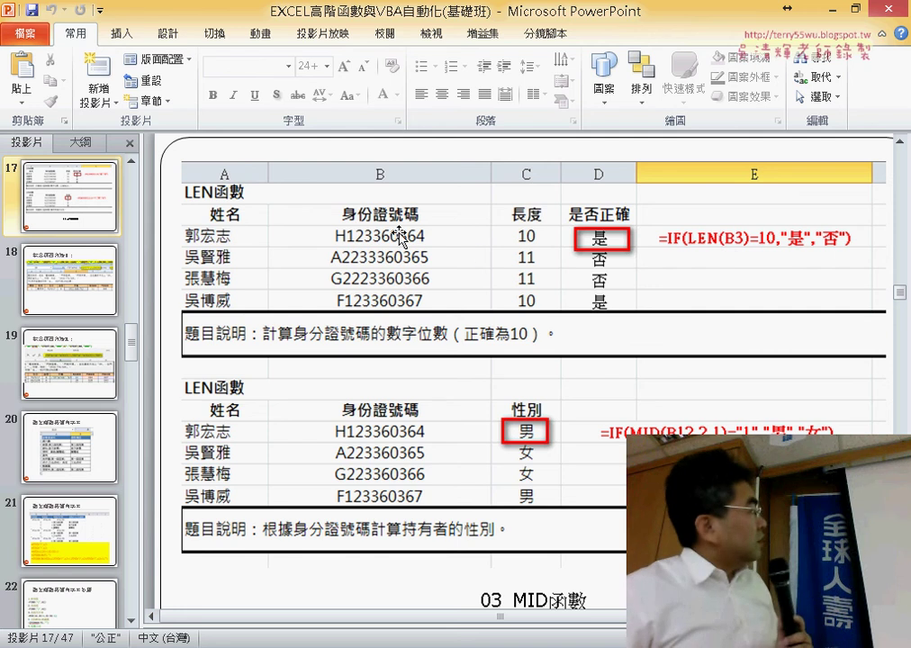
{"action": "left_click", "coordinate": [832, 13]}
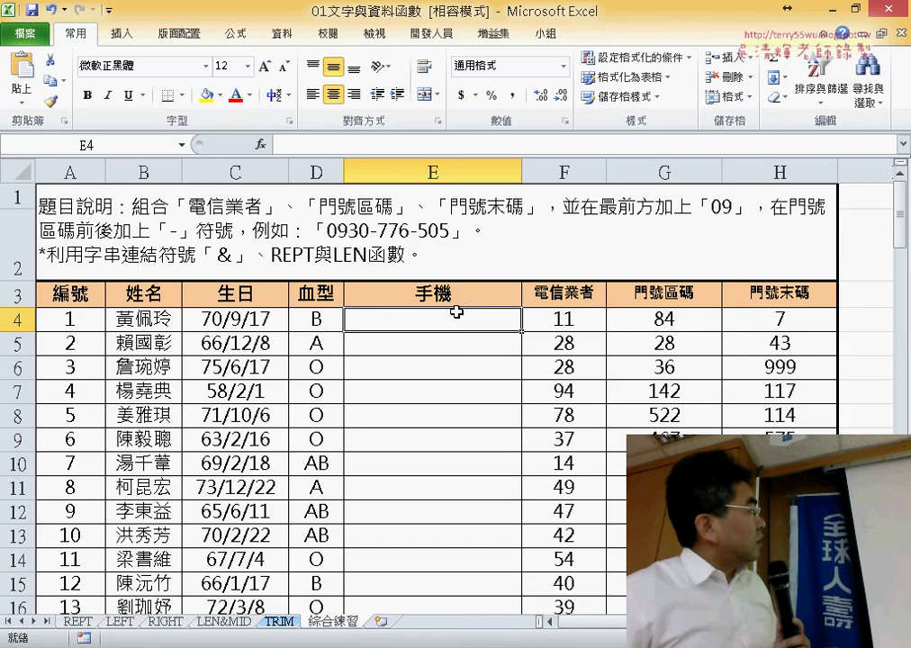
- On the LEN&MID sheet, compare C3's =LEN(B3) formula with D3's IF formula
{"action": "left_click", "coordinate": [224, 623]}
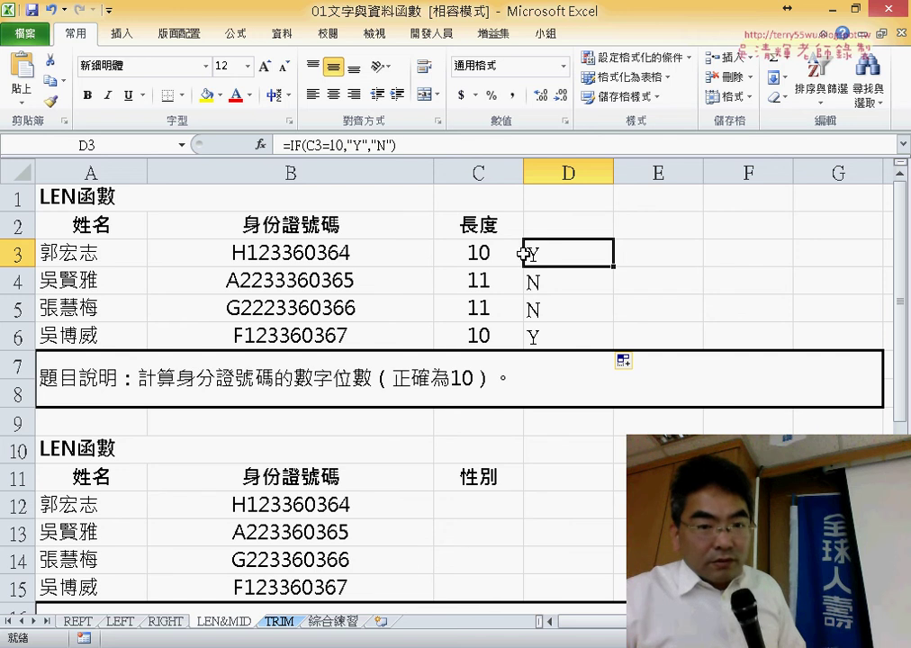
{"action": "left_click", "coordinate": [494, 256]}
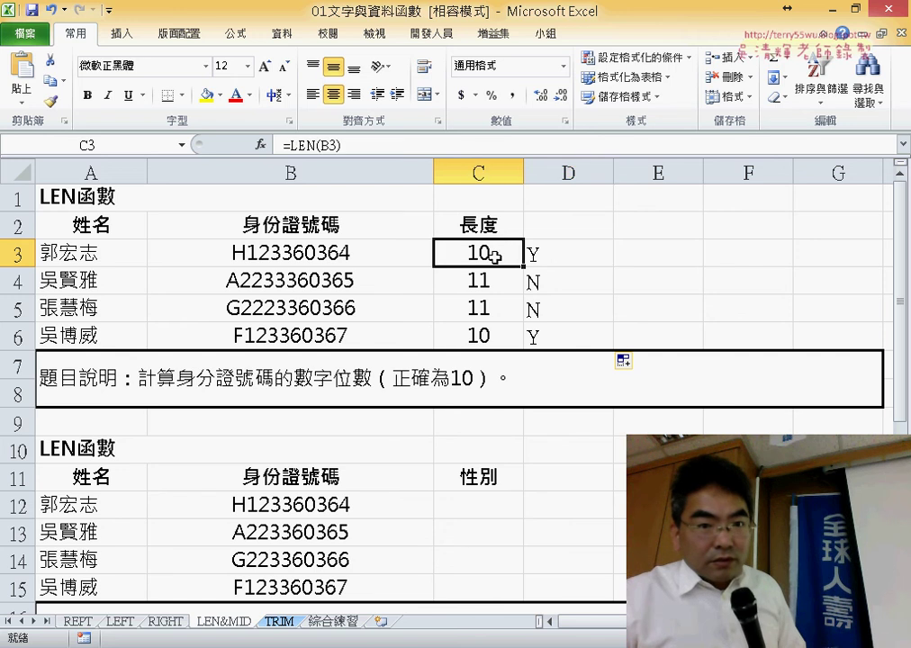
{"action": "left_click", "coordinate": [554, 255]}
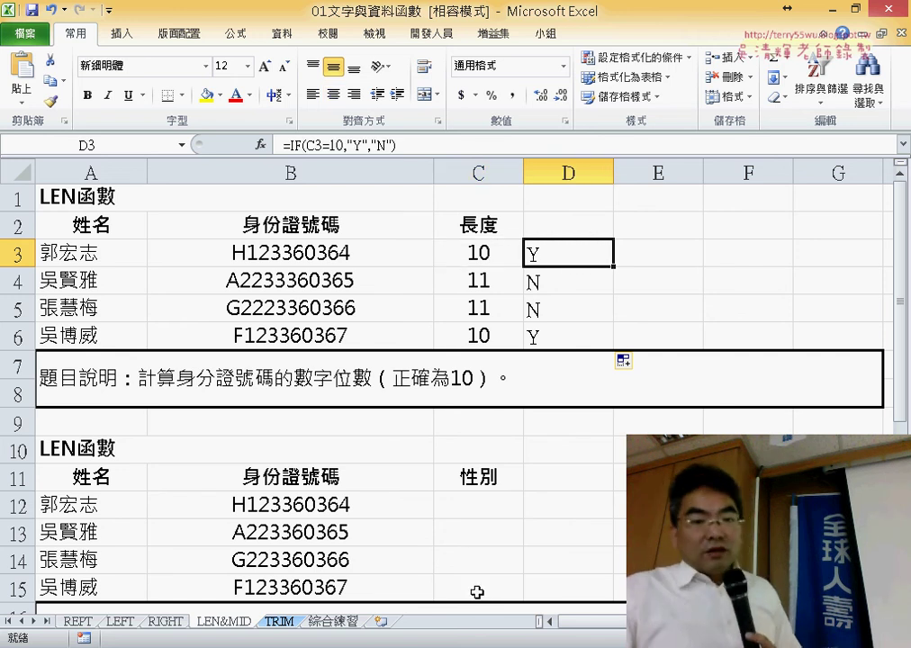
{"action": "left_click", "coordinate": [484, 252]}
{"action": "left_click", "coordinate": [546, 245]}
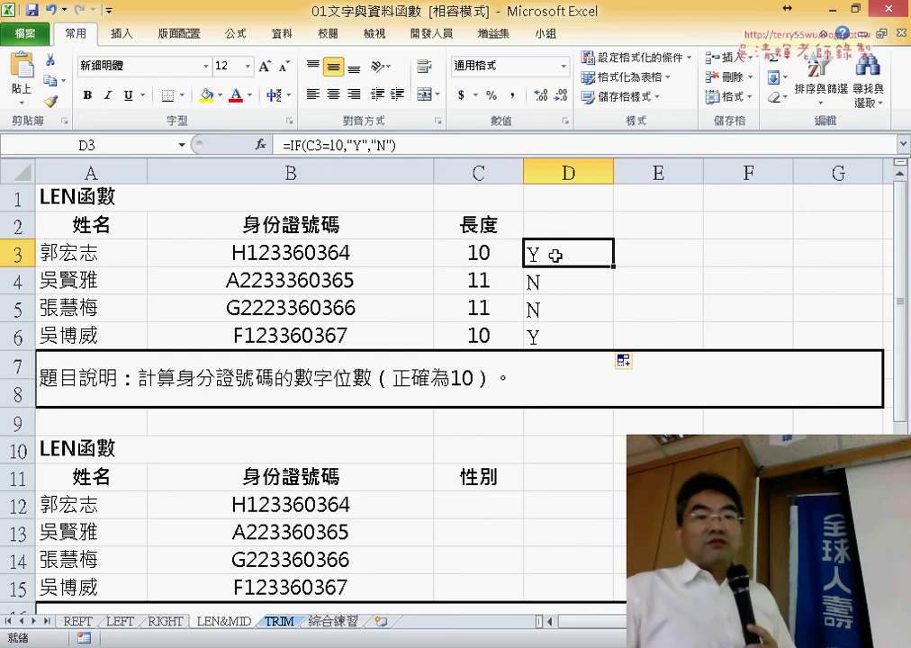
{"action": "left_click", "coordinate": [486, 253]}
{"action": "double_click", "coordinate": [486, 253]}
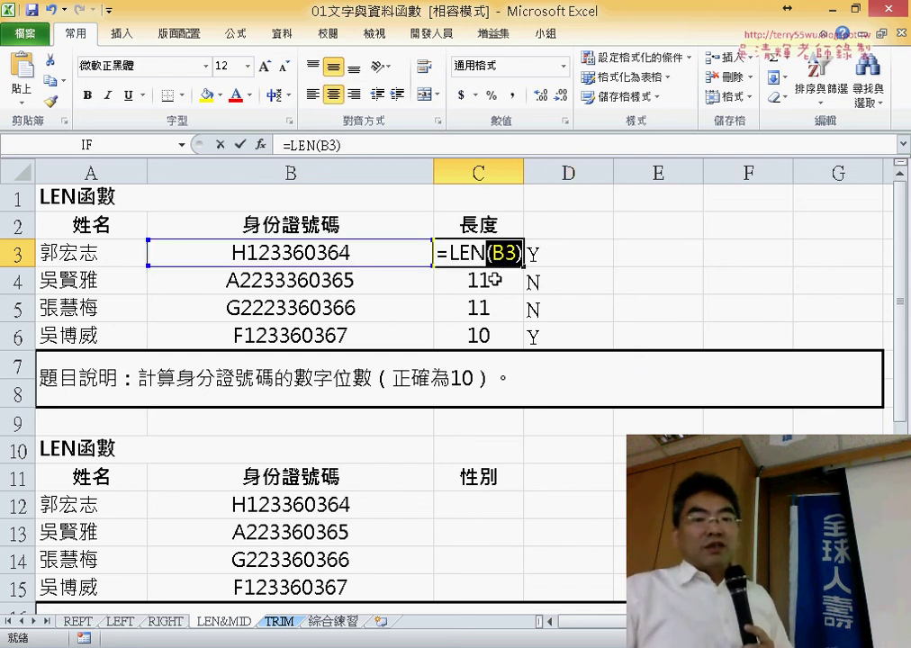
{"action": "left_click", "coordinate": [478, 315]}
{"action": "left_click_drag", "start_coordinate": [478, 258], "coordinate": [486, 310]}
{"action": "left_click", "coordinate": [482, 253]}
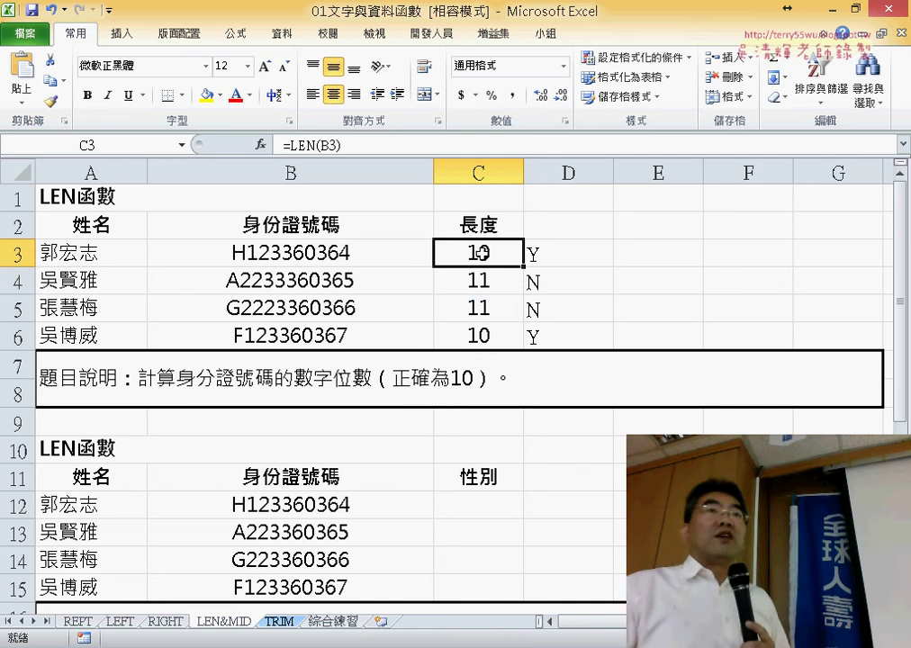
{"action": "left_click", "coordinate": [571, 251]}
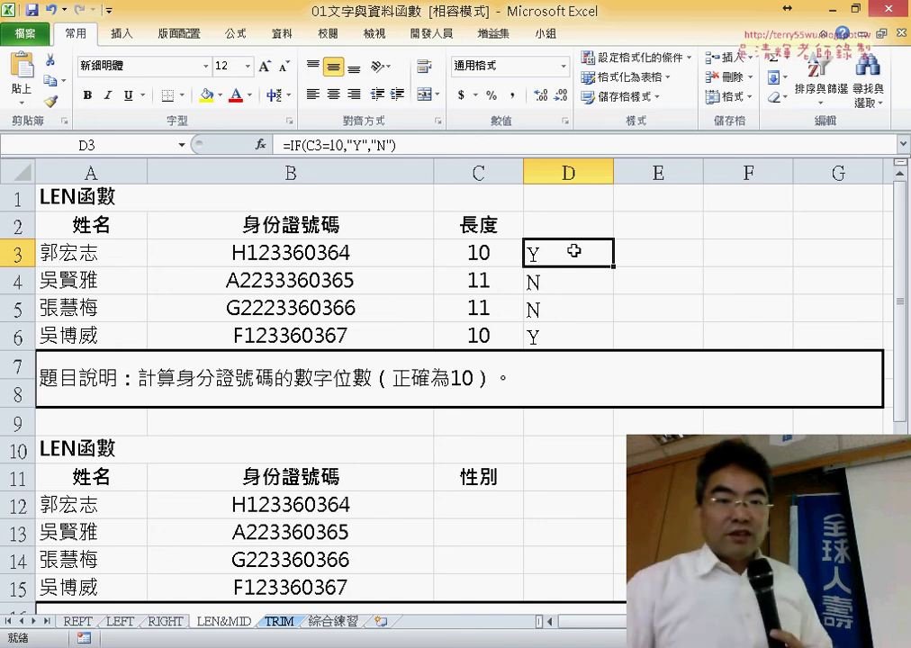
- Copy the LEN(B3) expression from C3's formula, then reopen D3's IF formula for editing
{"action": "left_click", "coordinate": [485, 254]}
{"action": "left_click", "coordinate": [294, 144]}
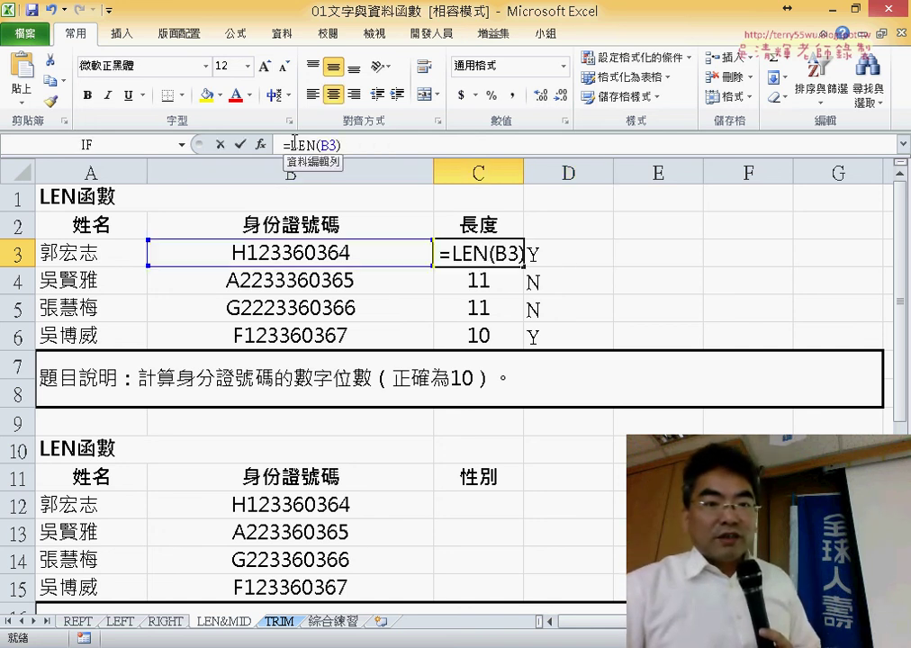
{"action": "left_click_drag", "start_coordinate": [293, 144], "coordinate": [326, 145]}
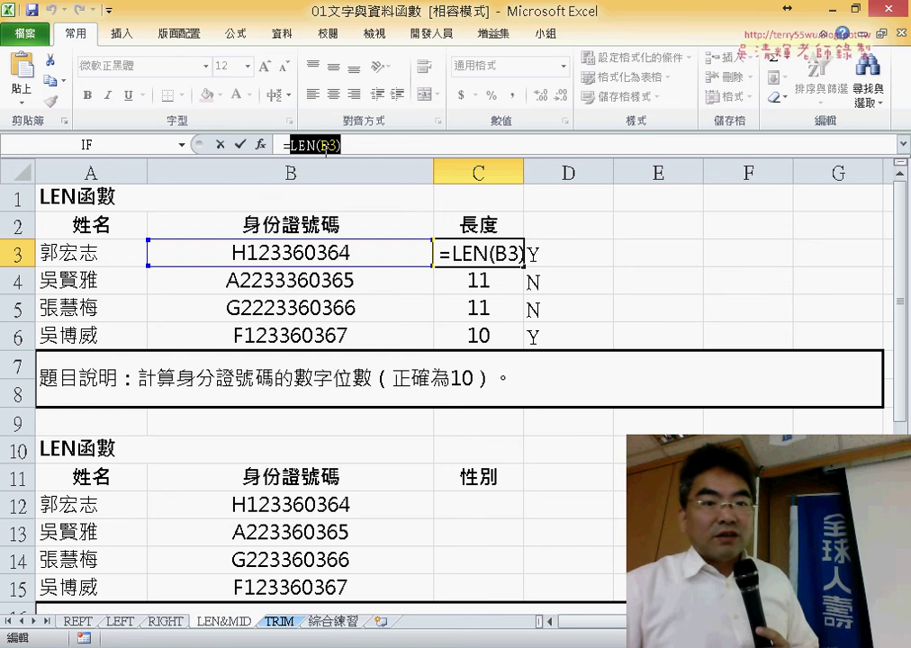
{"action": "right_click", "coordinate": [326, 146]}
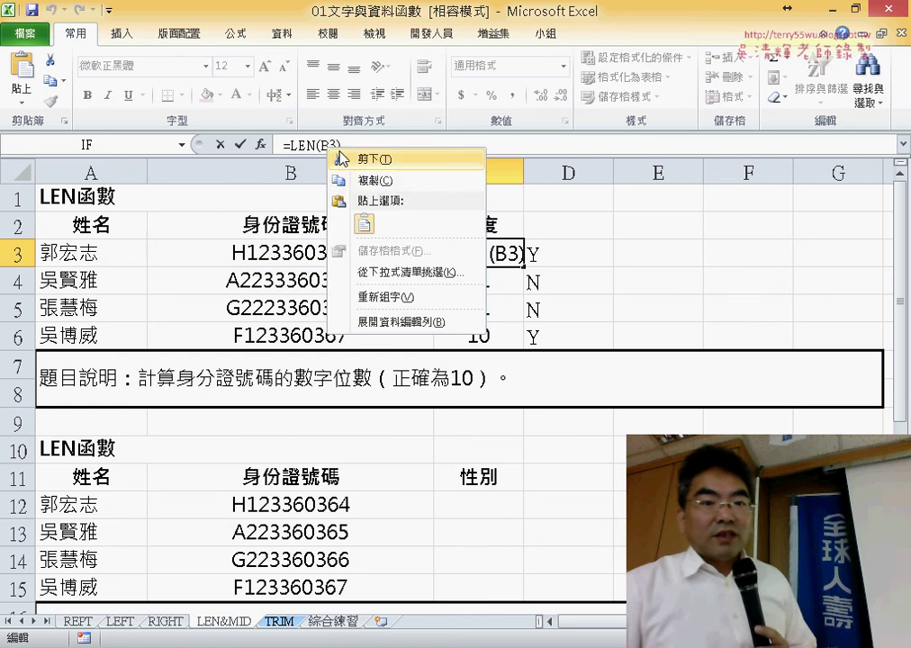
{"action": "left_click", "coordinate": [379, 180]}
{"action": "left_click", "coordinate": [220, 143]}
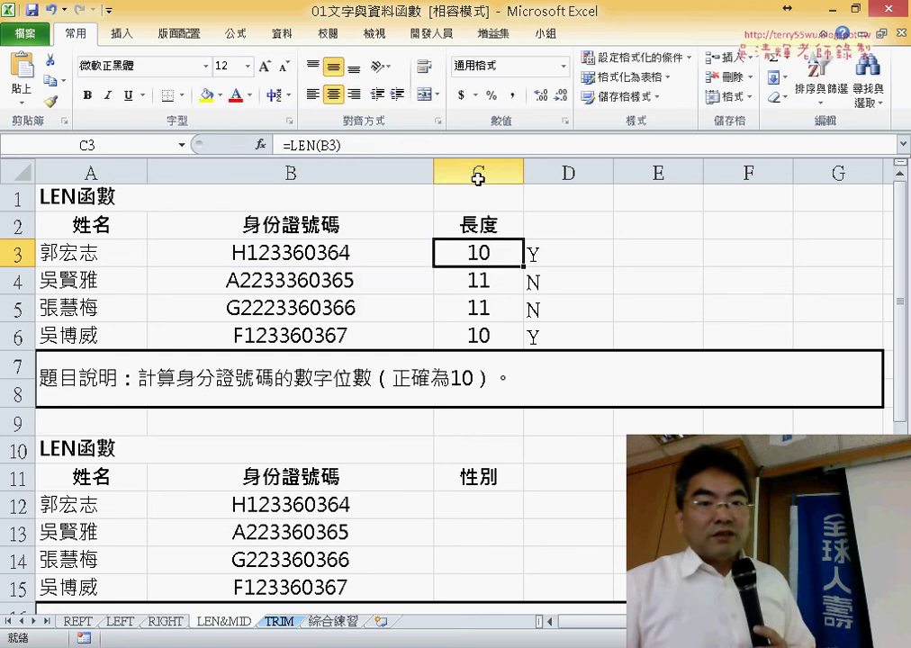
{"action": "left_click", "coordinate": [547, 251]}
{"action": "left_click", "coordinate": [294, 144]}
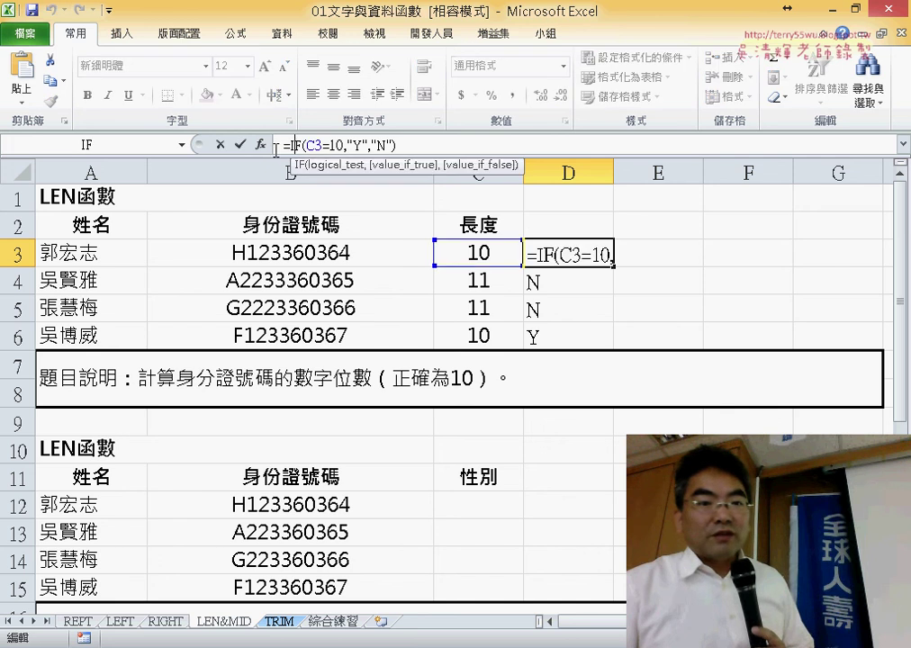
- In D3's IF arguments, replace the C3 test with LEN(B3)=10, keeping the Y/N results
{"action": "left_click", "coordinate": [260, 144]}
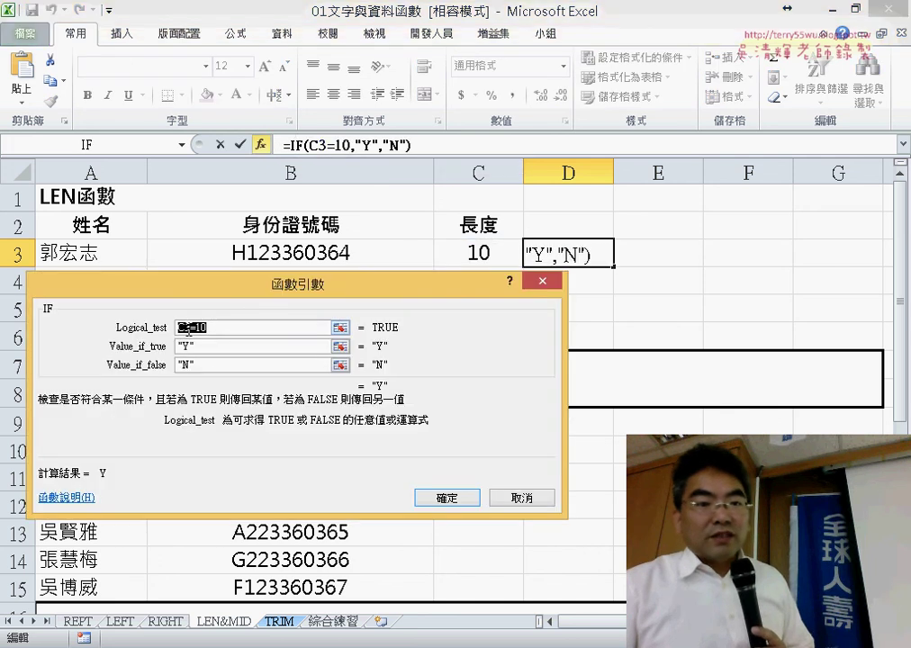
{"action": "left_click", "coordinate": [189, 329]}
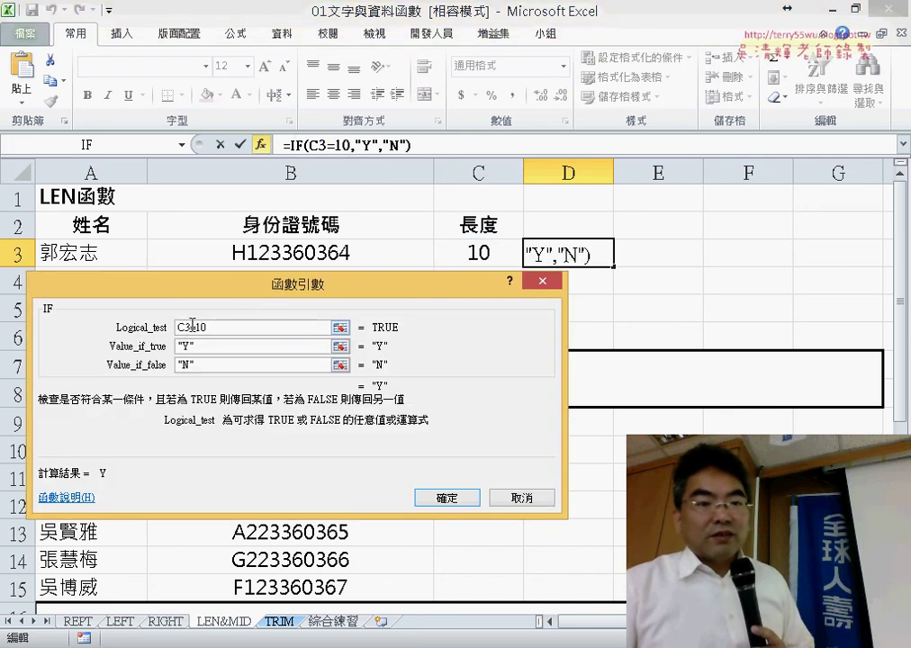
{"action": "double_click", "coordinate": [192, 325]}
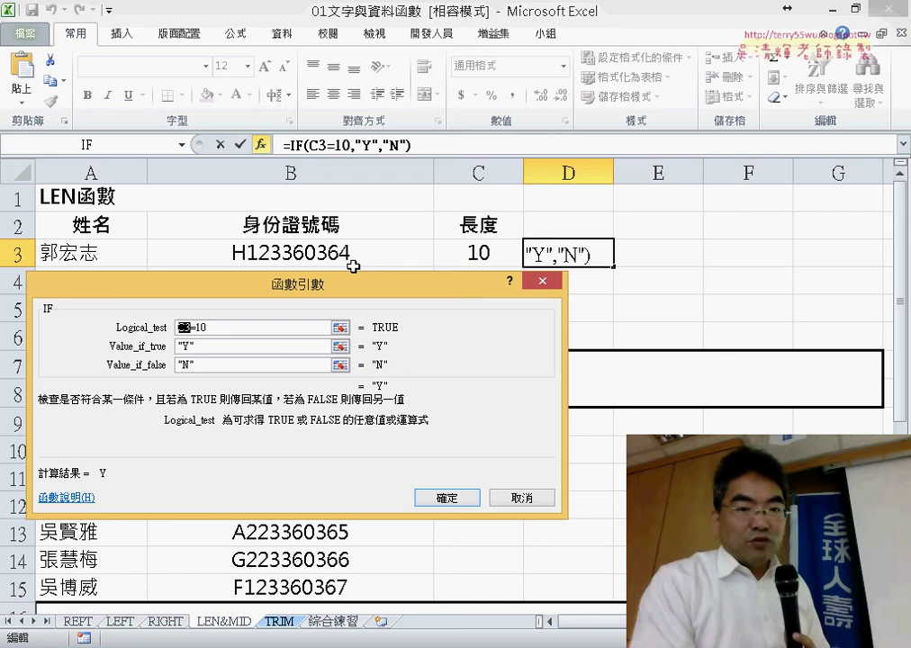
{"action": "type", "text": "LEN("}
{"action": "left_click", "coordinate": [352, 266]}
{"action": "type", "text": ")"}
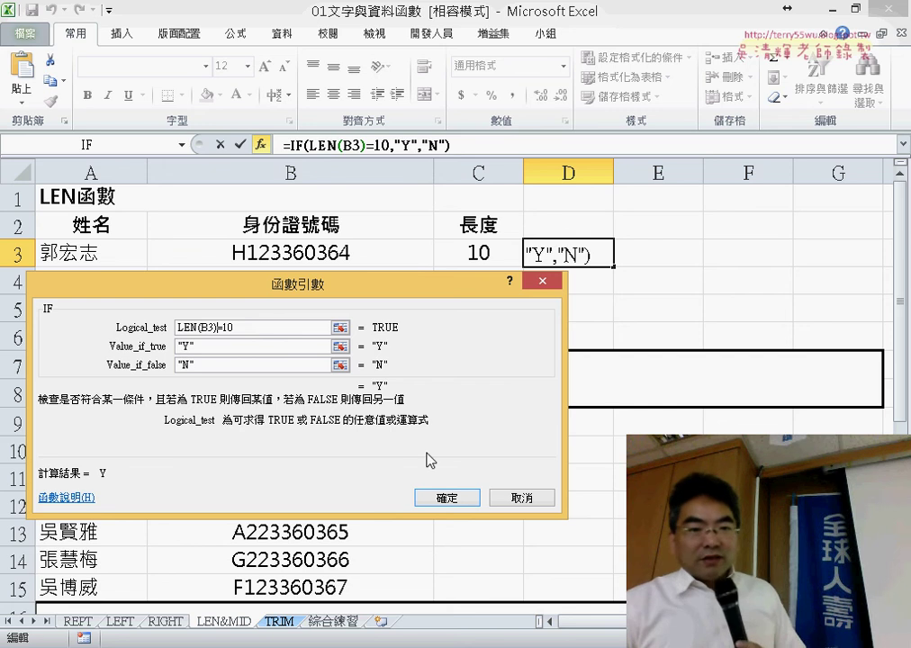
{"action": "left_click", "coordinate": [457, 500]}
- Switch to the 綜合練習 sheet with its blank 手機 column
{"action": "left_click", "coordinate": [331, 621]}
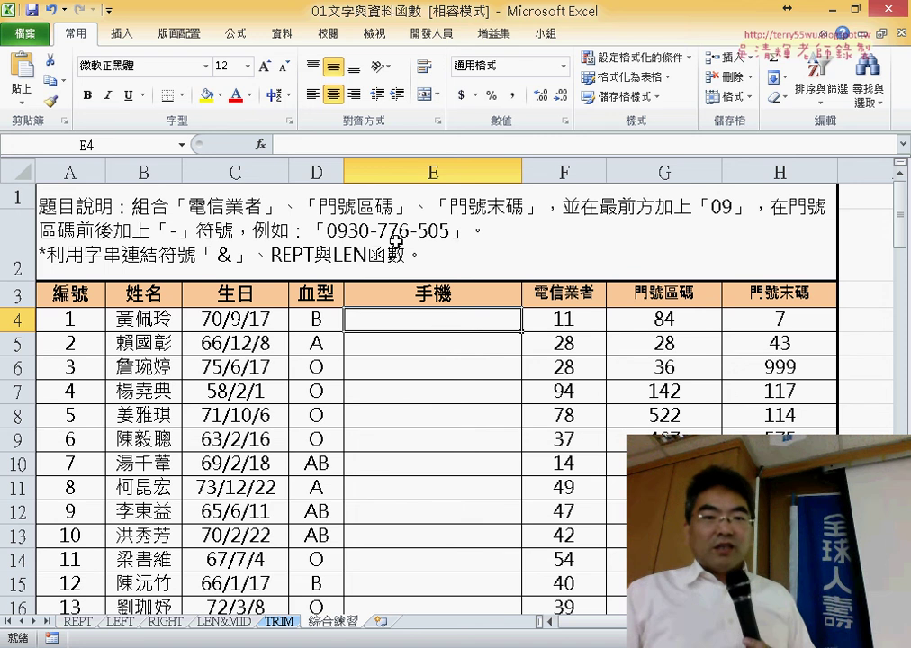
- Enter the formula ="09" in E4 so it displays 09
{"action": "left_click", "coordinate": [363, 145]}
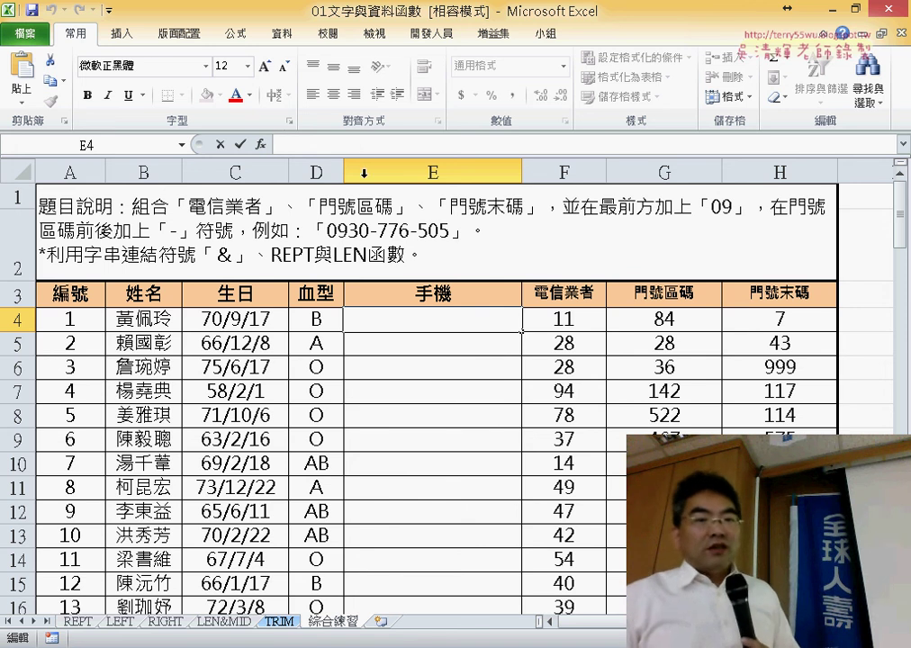
{"action": "type", "text": "="}
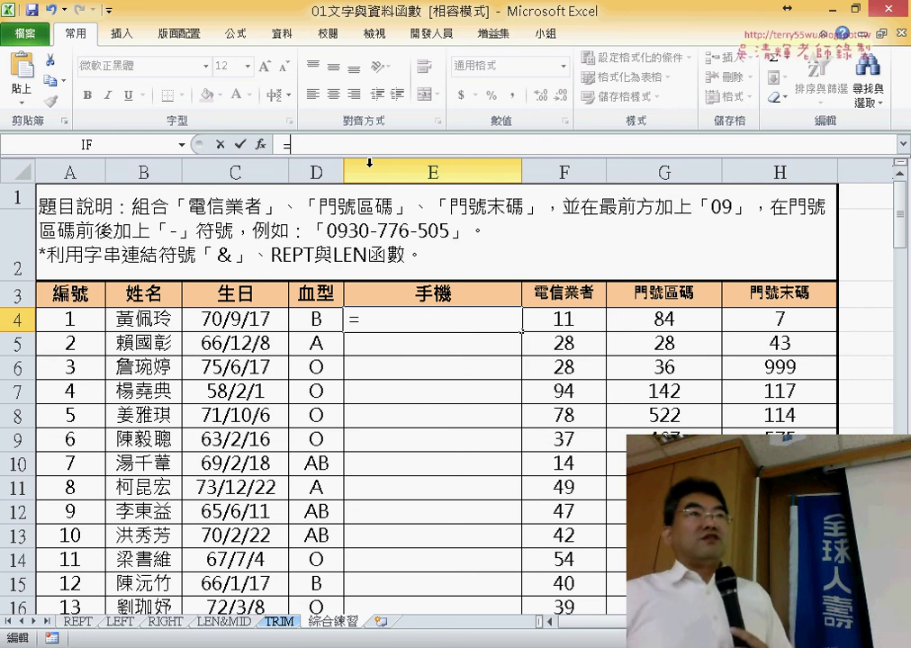
{"action": "type", "text": "\""}
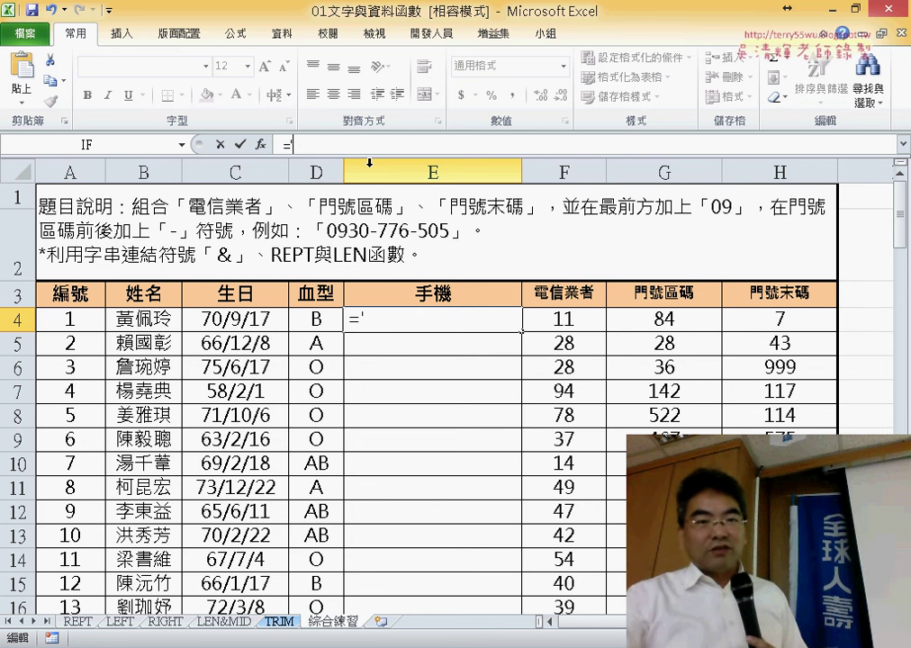
{"action": "type", "text": "\""}
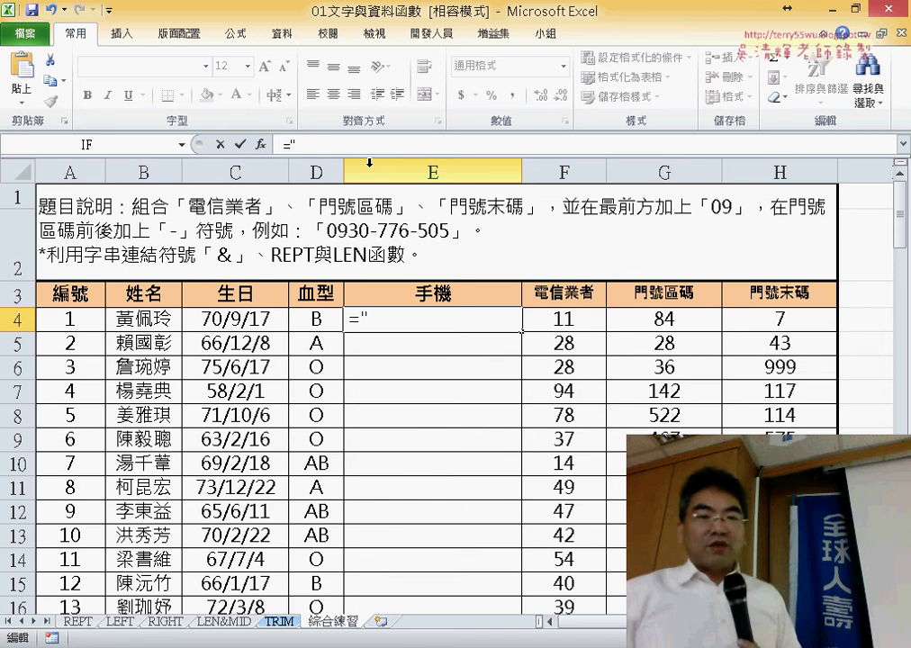
{"action": "type", "text": "09"}
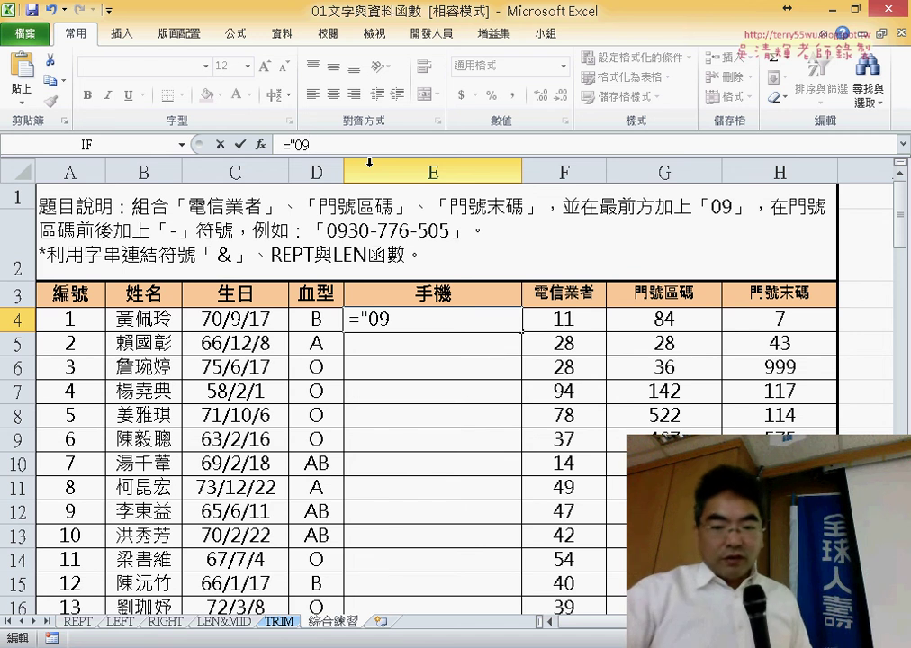
{"action": "type", "text": "\""}
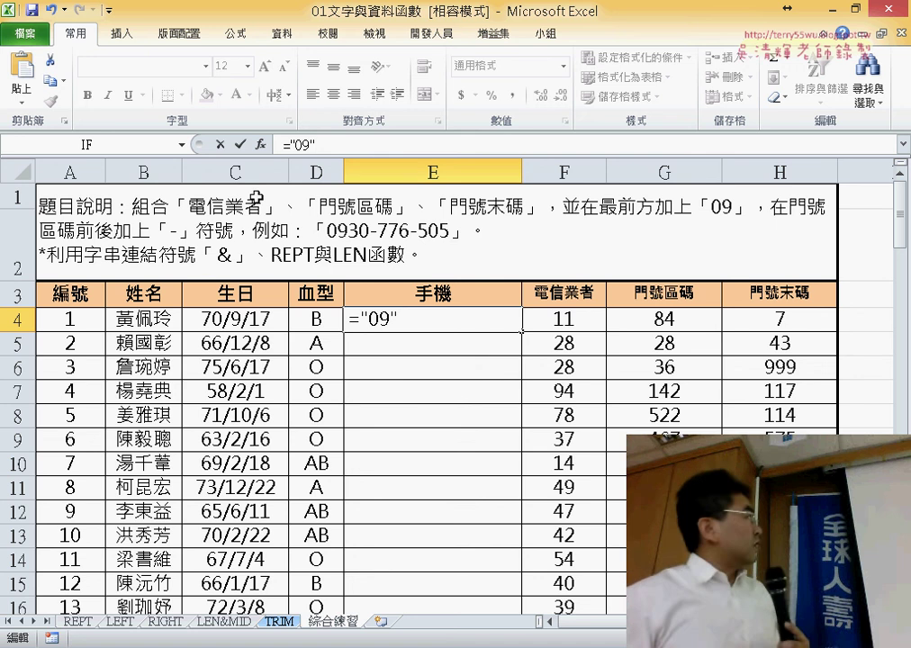
{"action": "left_click", "coordinate": [241, 147]}
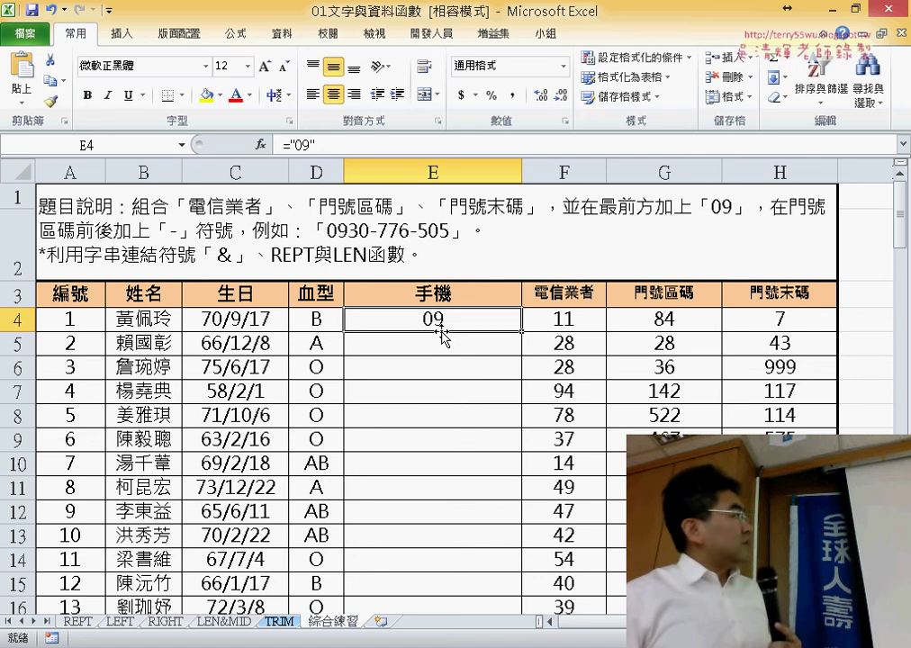
- Append an ampersand to E4's formula, making it ="09"&, and highlight it
{"action": "left_click", "coordinate": [390, 143]}
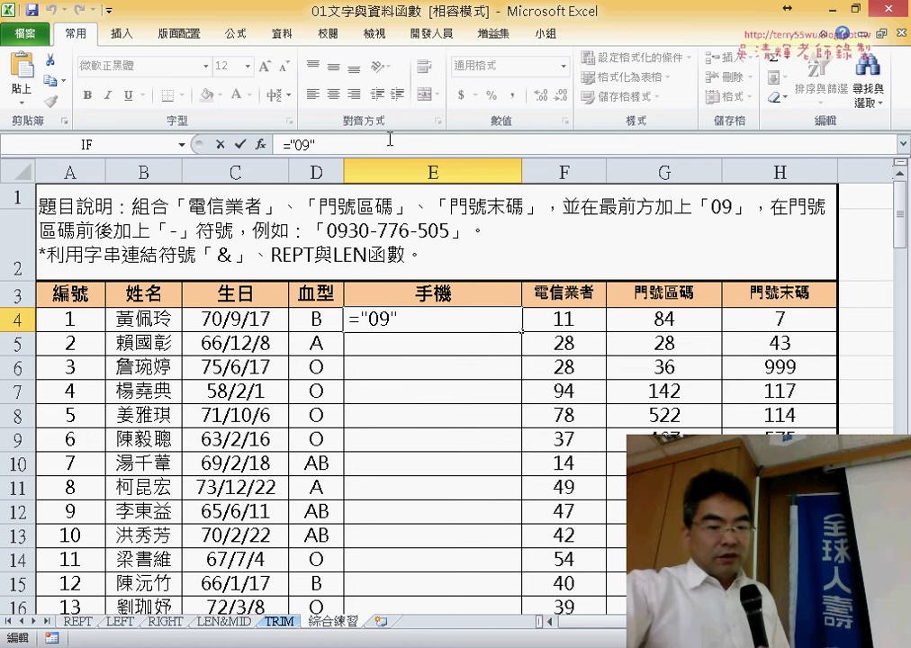
{"action": "type", "text": "&"}
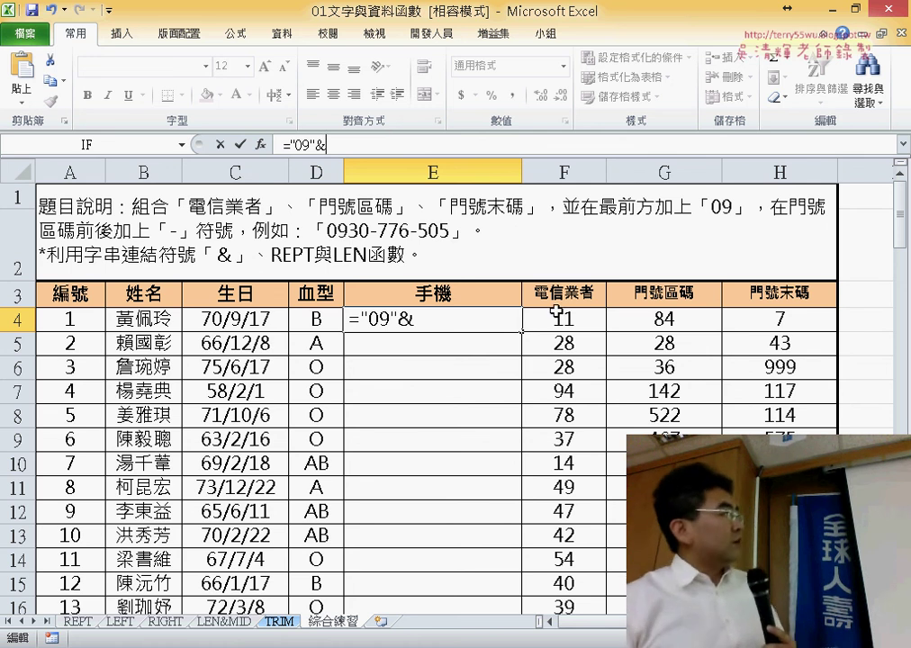
{"action": "left_click_drag", "start_coordinate": [316, 144], "coordinate": [347, 146]}
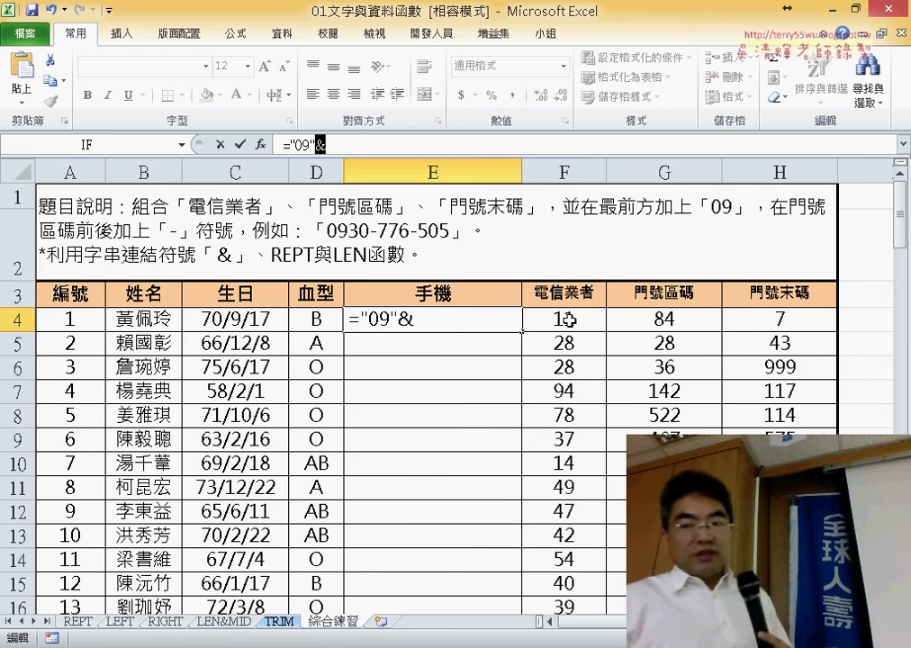
- Dismiss the incomplete-formula warning and complete E4 as ="09"&F4&"-", showing 0911-
{"action": "key", "text": "Return"}
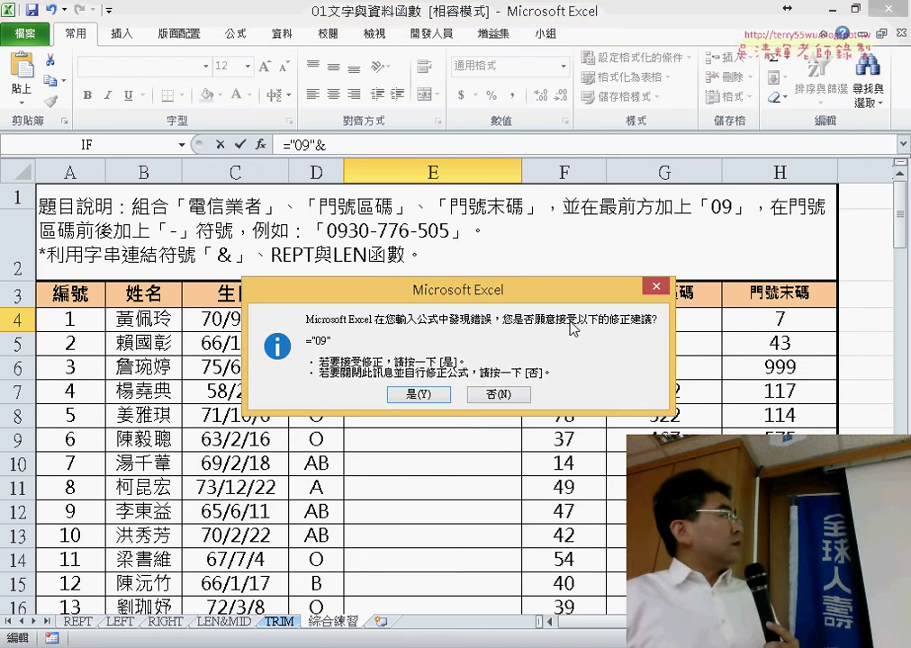
{"action": "left_click", "coordinate": [522, 396]}
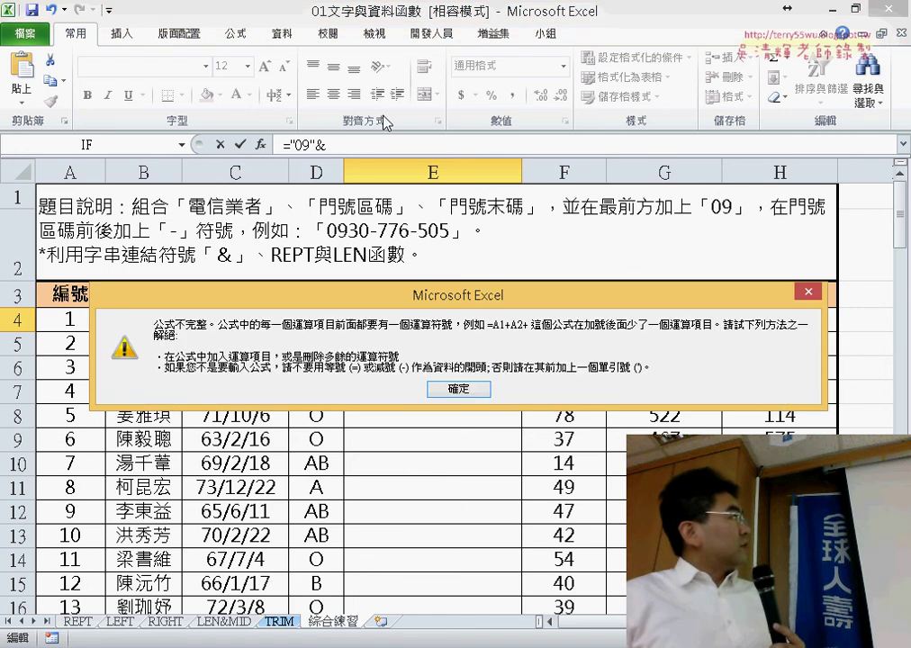
{"action": "left_click", "coordinate": [469, 397]}
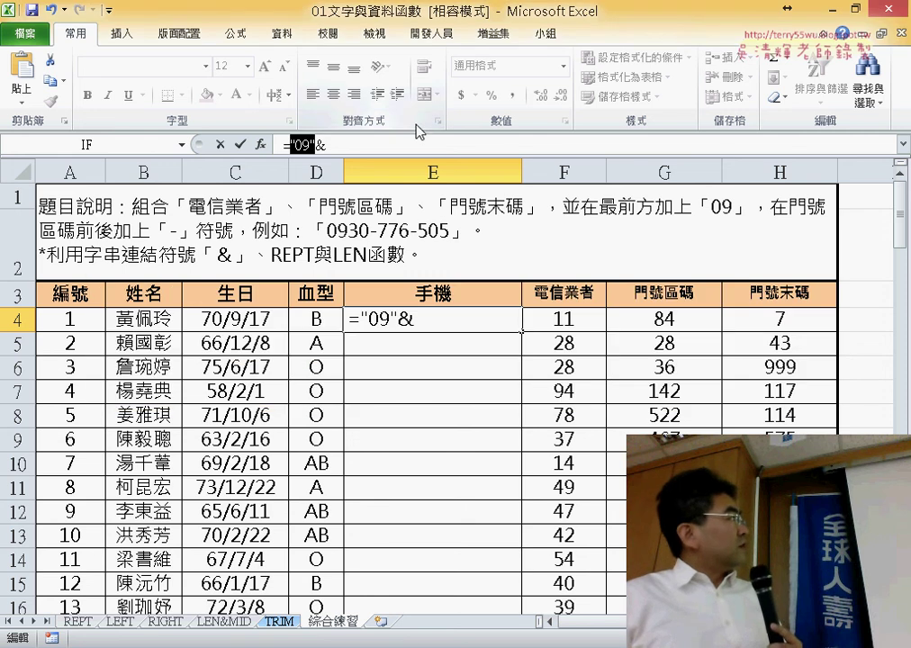
{"action": "left_click", "coordinate": [563, 319]}
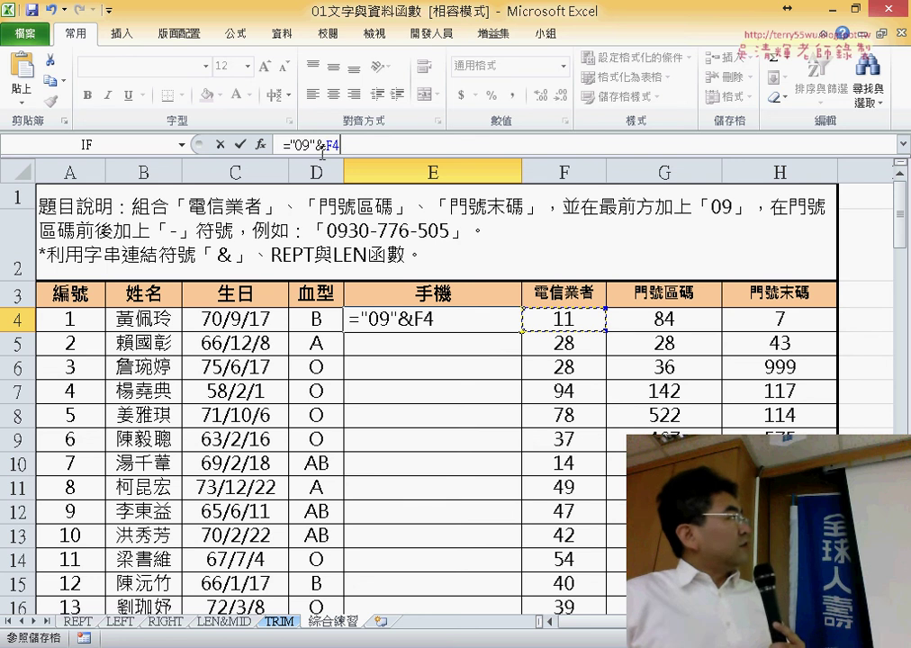
{"action": "left_click", "coordinate": [239, 144]}
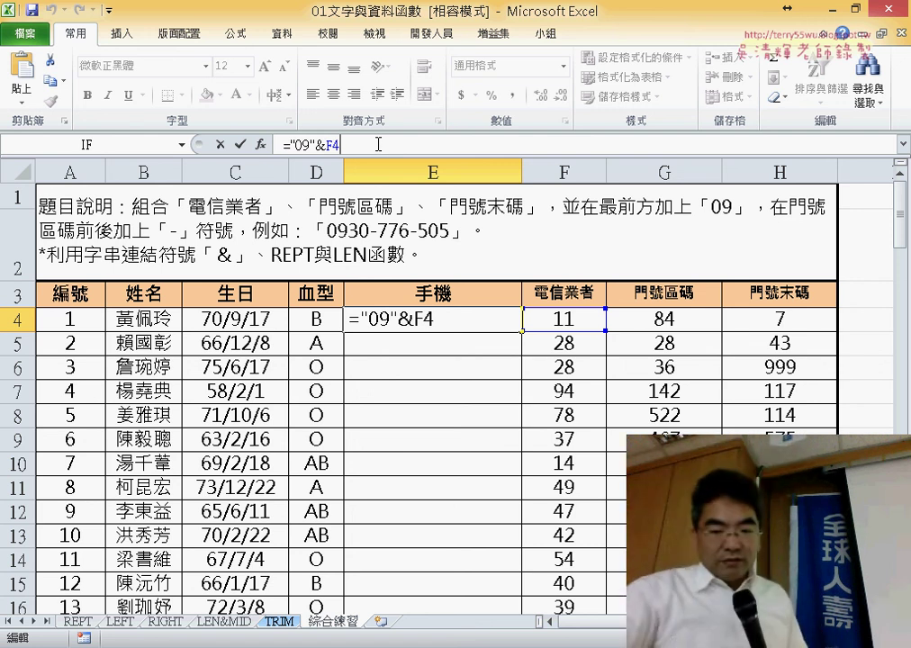
{"action": "type", "text": "&"}
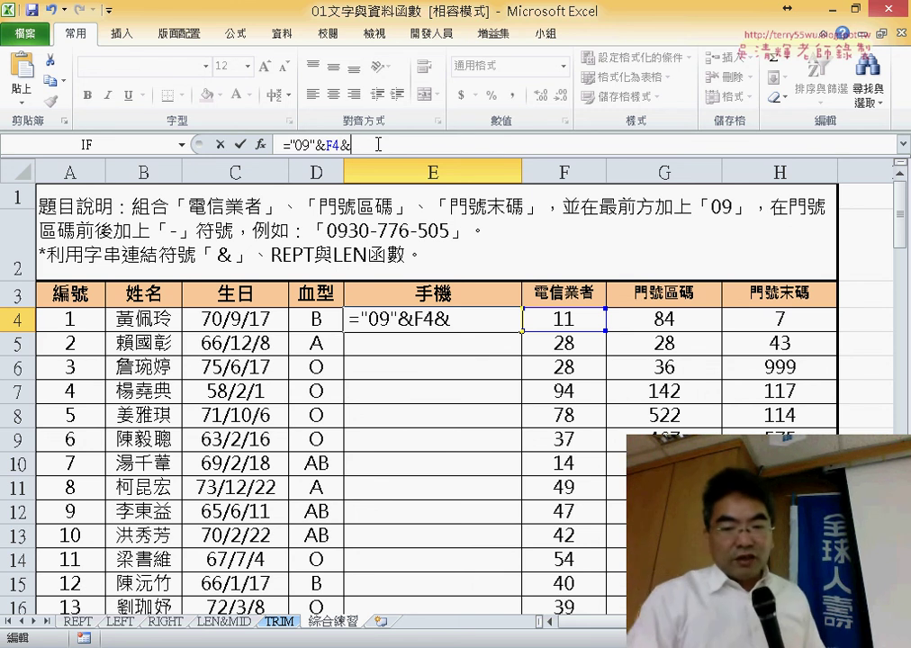
{"action": "type", "text": "\"-"}
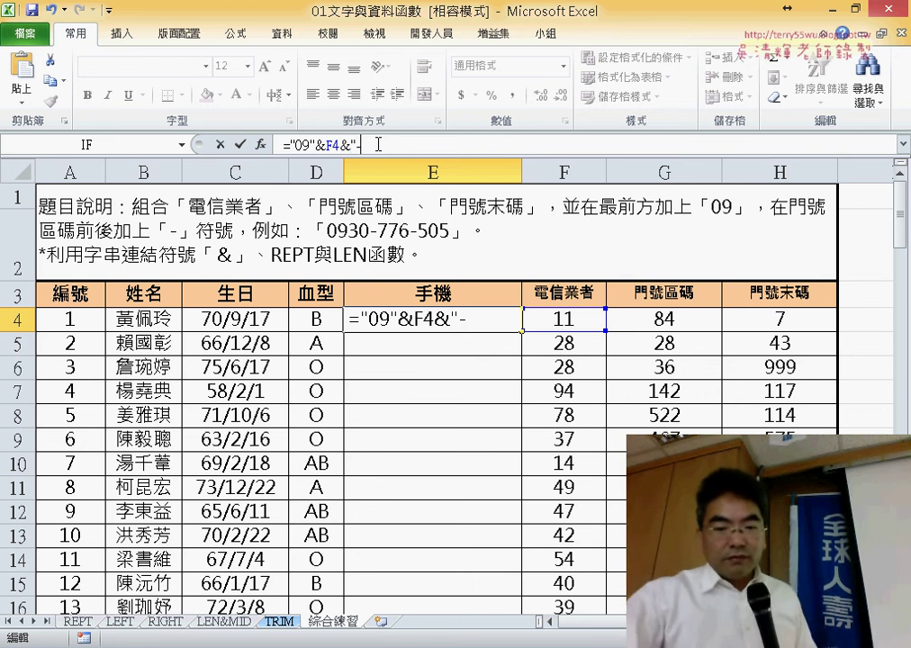
{"action": "type", "text": "\""}
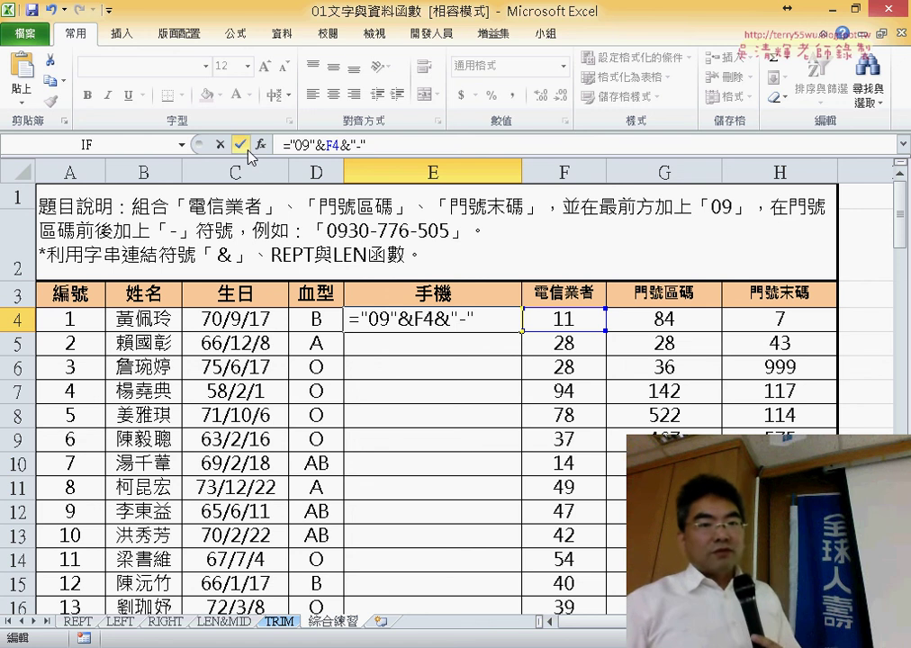
{"action": "left_click", "coordinate": [240, 144]}
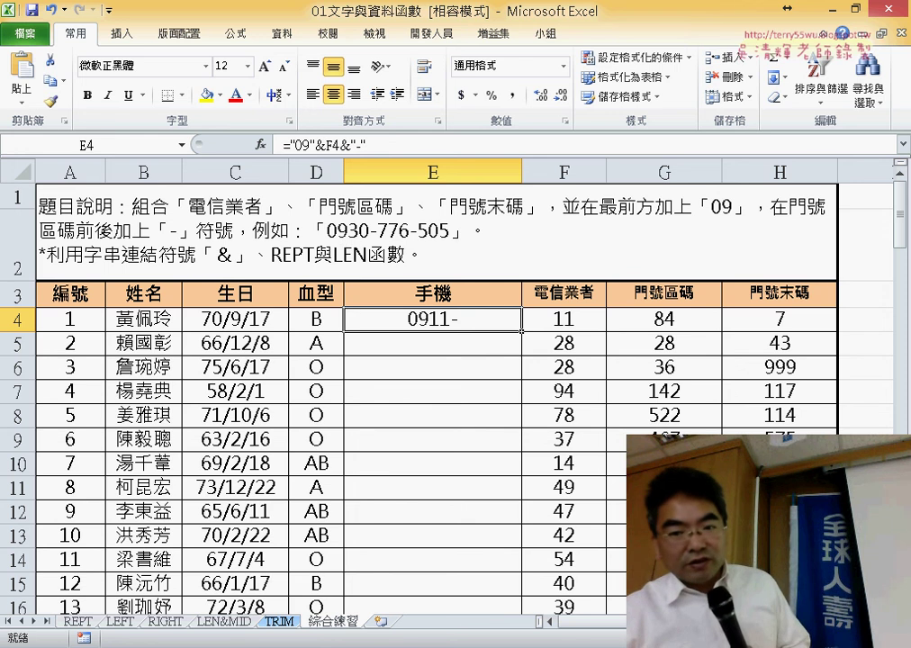
{"action": "scroll", "coordinate": [432, 378], "scroll_direction": "up", "scroll_amount": 2}
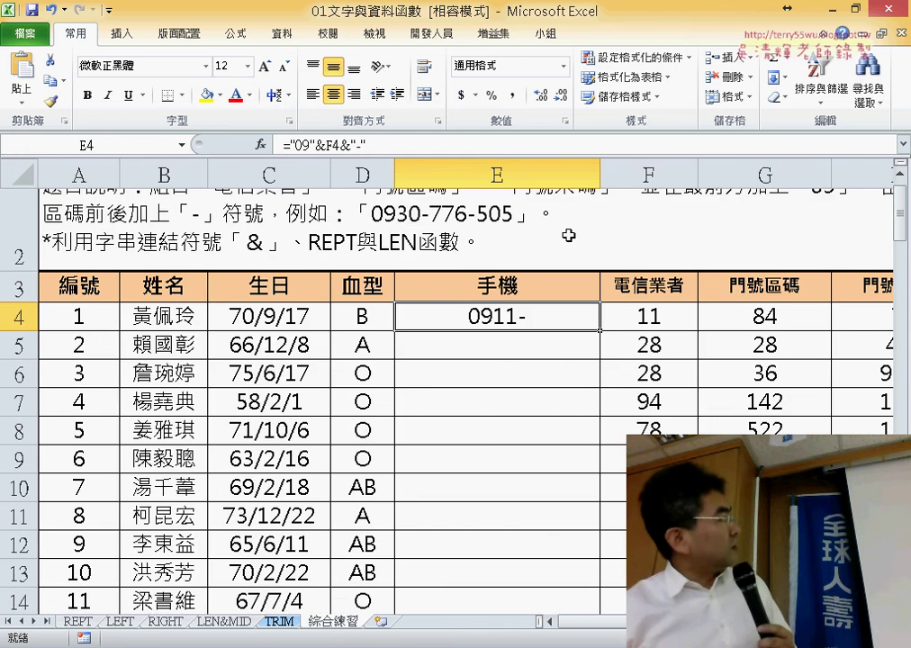
{"action": "left_click", "coordinate": [403, 147]}
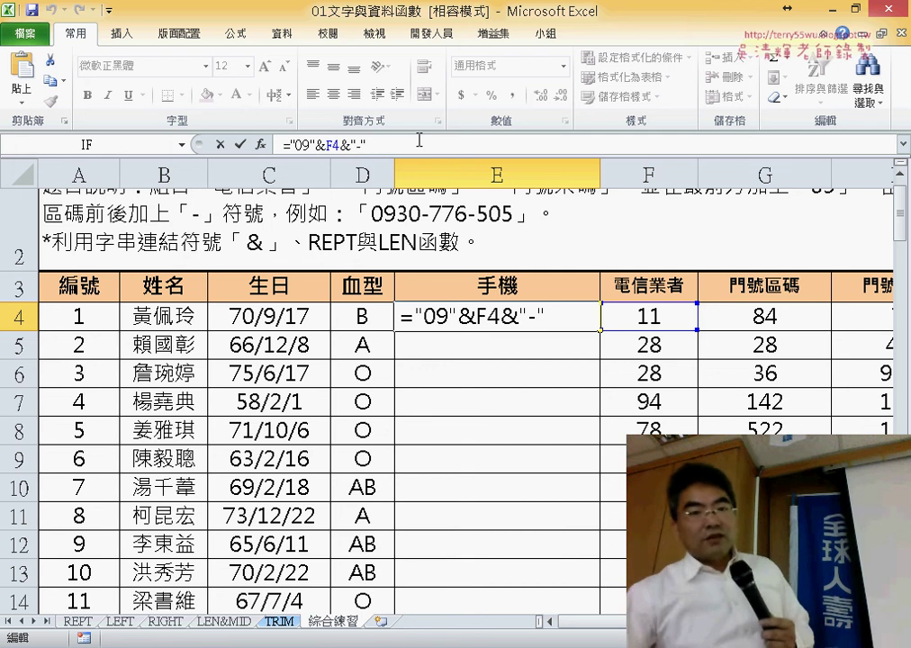
{"action": "left_click", "coordinate": [239, 144]}
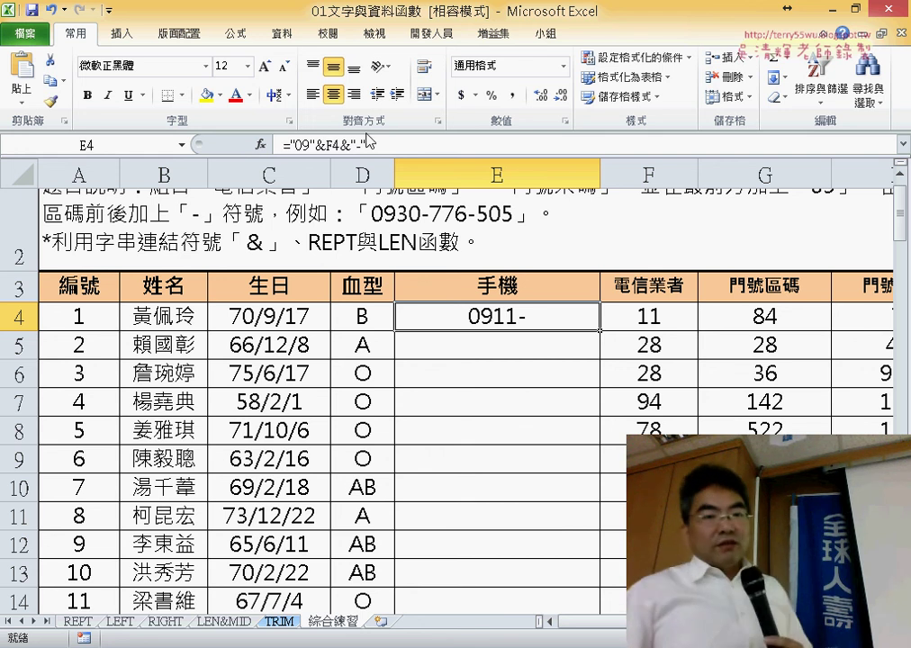
- Append another ampersand to E4's formula, giving ="09"&F4&"-"&
{"action": "left_click", "coordinate": [371, 142]}
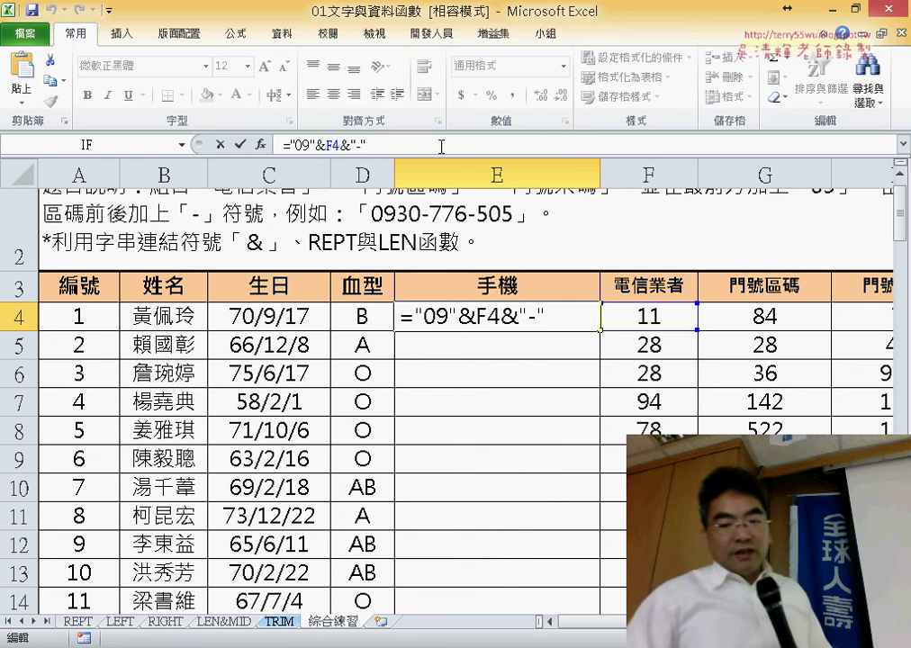
{"action": "type", "text": "&"}
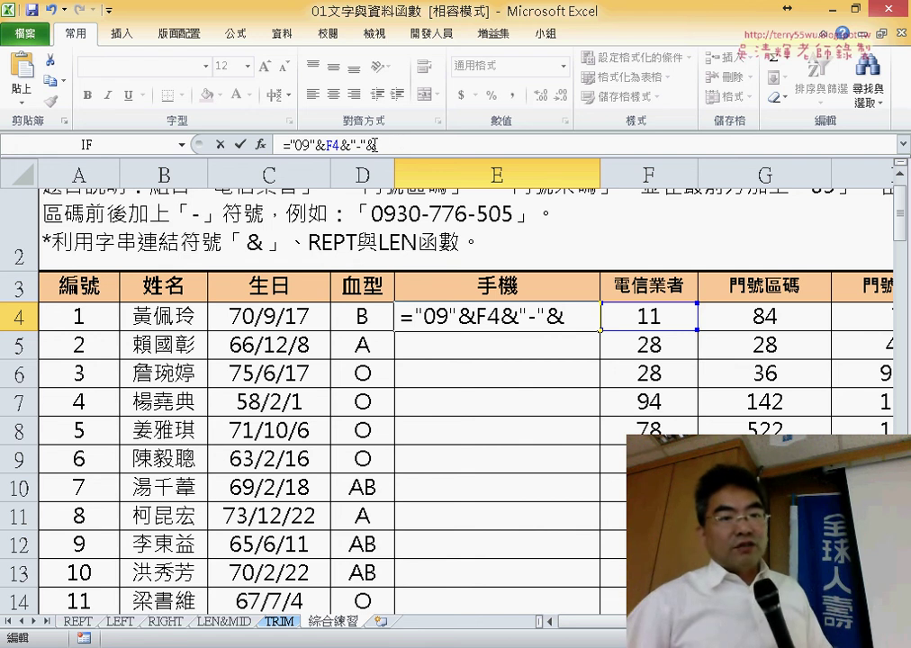
{"action": "left_click_drag", "start_coordinate": [375, 144], "coordinate": [364, 147]}
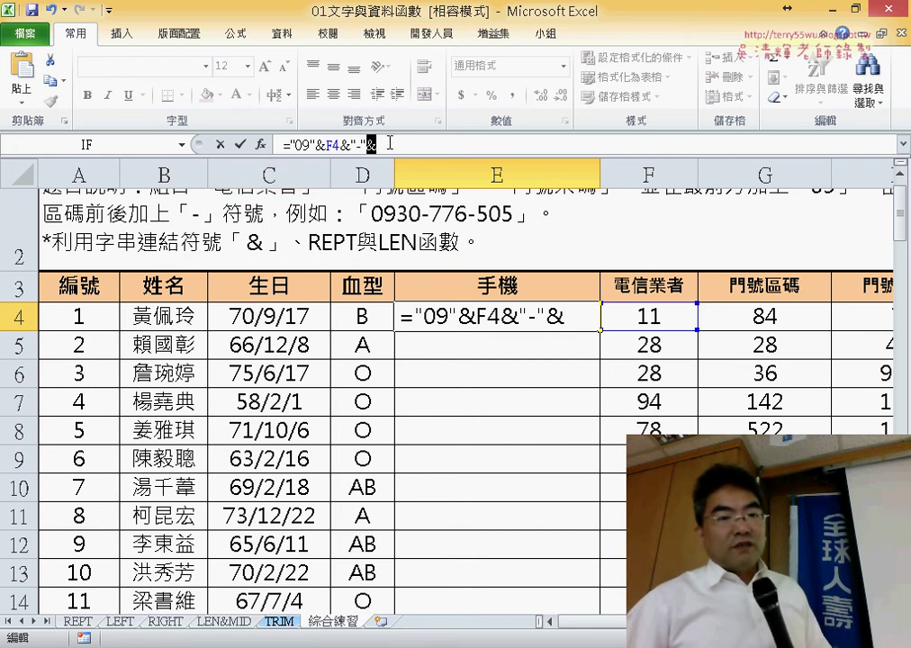
{"action": "left_click", "coordinate": [389, 142]}
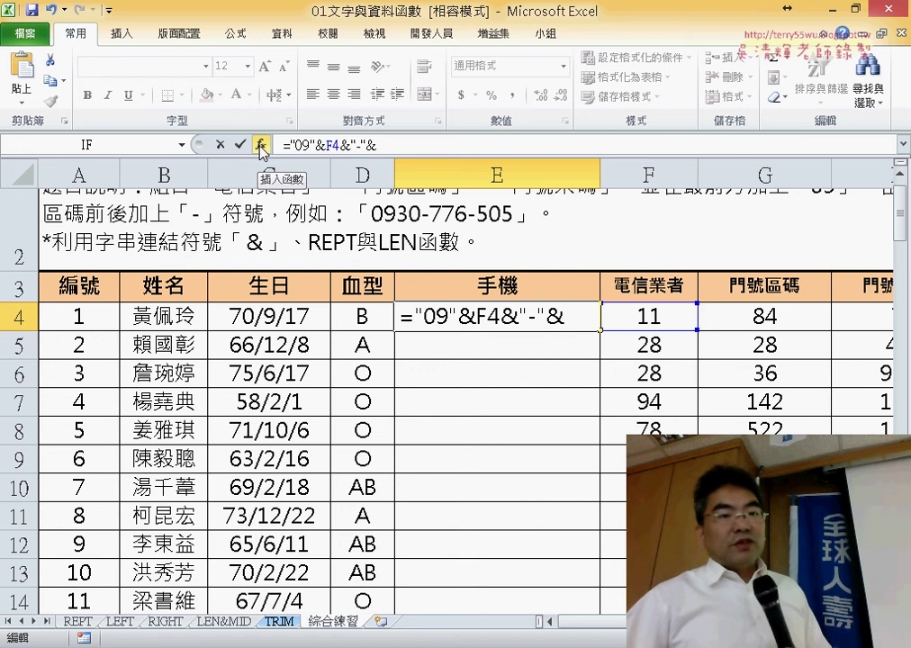
- Mark the fx button and Name Box with explanatory pen annotations, then clear them
{"action": "left_click", "coordinate": [261, 146]}
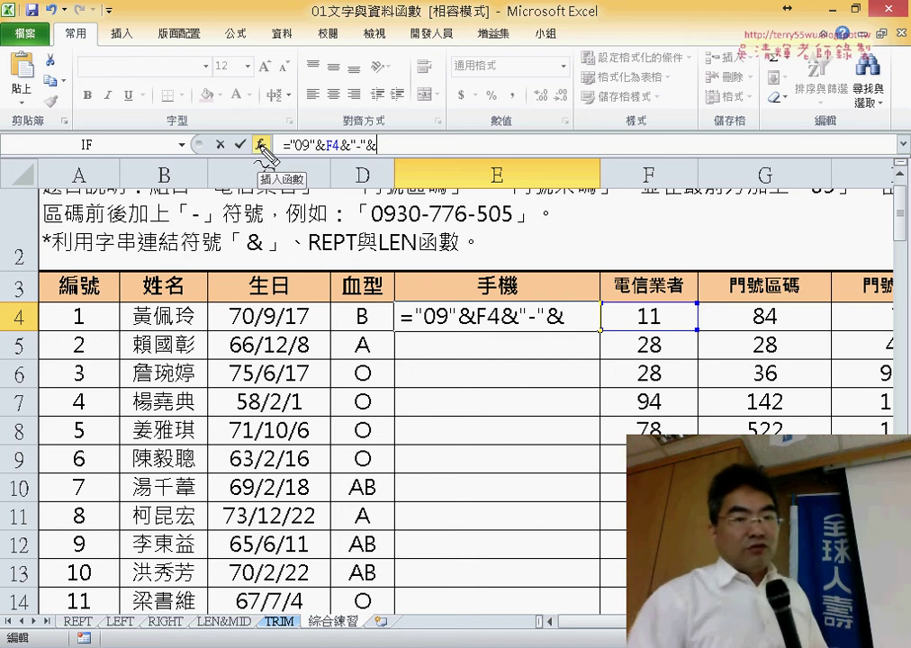
{"action": "mouse_move", "coordinate": [263, 129]}
{"action": "left_mouse_down"}
{"action": "mouse_move", "coordinate": [253, 168]}
{"action": "mouse_move", "coordinate": [367, 151]}
{"action": "left_mouse_up"}
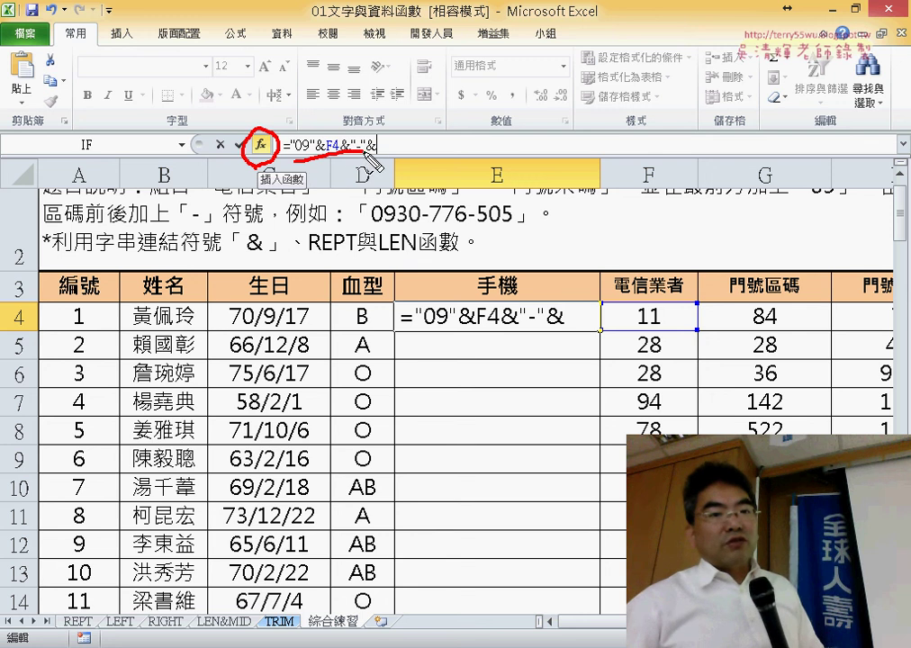
{"action": "mouse_move", "coordinate": [310, 89]}
{"action": "left_mouse_down"}
{"action": "mouse_move", "coordinate": [281, 135]}
{"action": "mouse_move", "coordinate": [333, 84]}
{"action": "left_mouse_up"}
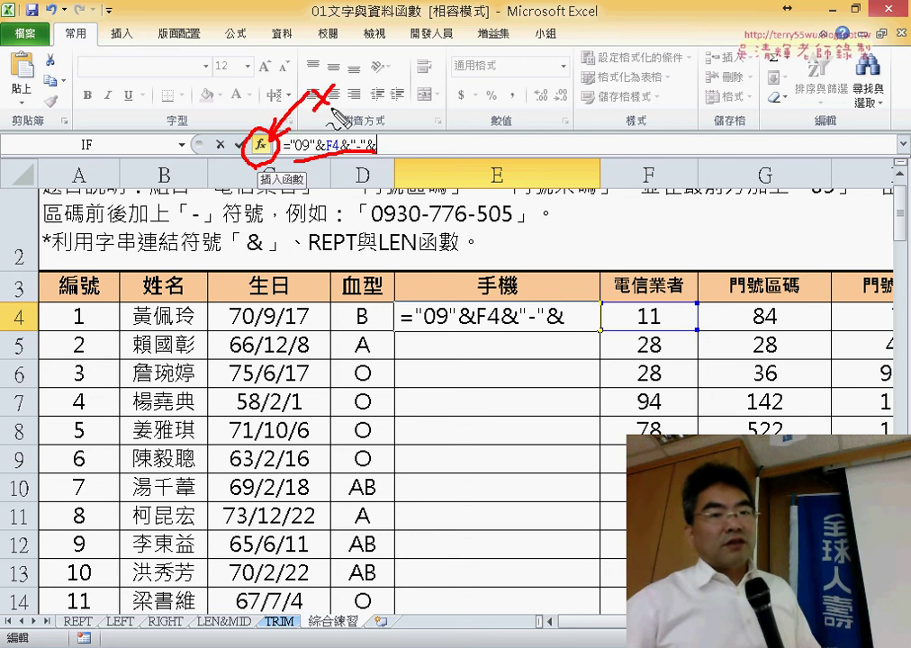
{"action": "left_click_drag", "start_coordinate": [171, 130], "coordinate": [193, 126]}
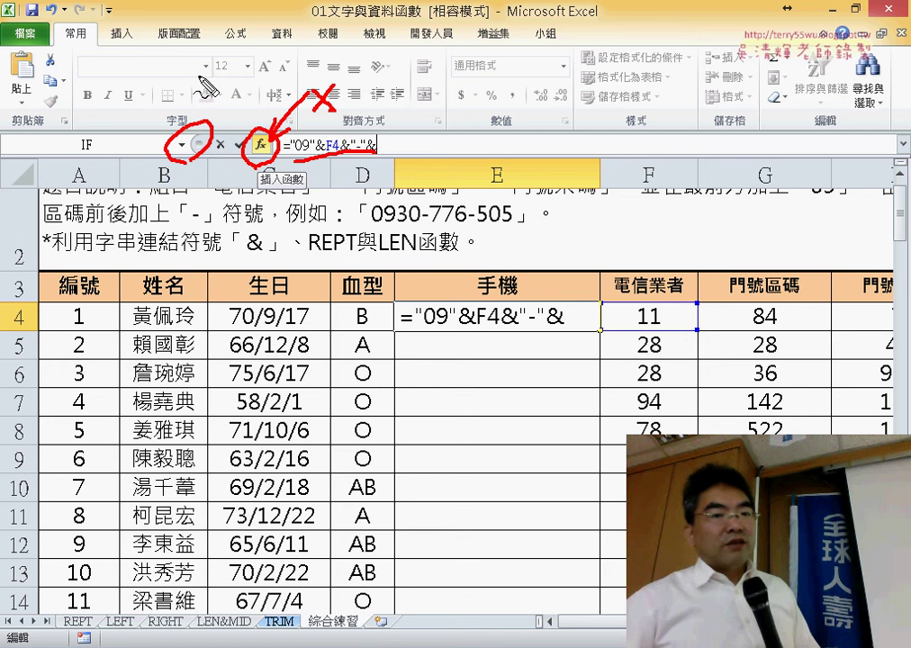
{"action": "mouse_move", "coordinate": [205, 81]}
{"action": "left_mouse_down"}
{"action": "mouse_move", "coordinate": [136, 132]}
{"action": "mouse_move", "coordinate": [165, 137]}
{"action": "left_mouse_up"}
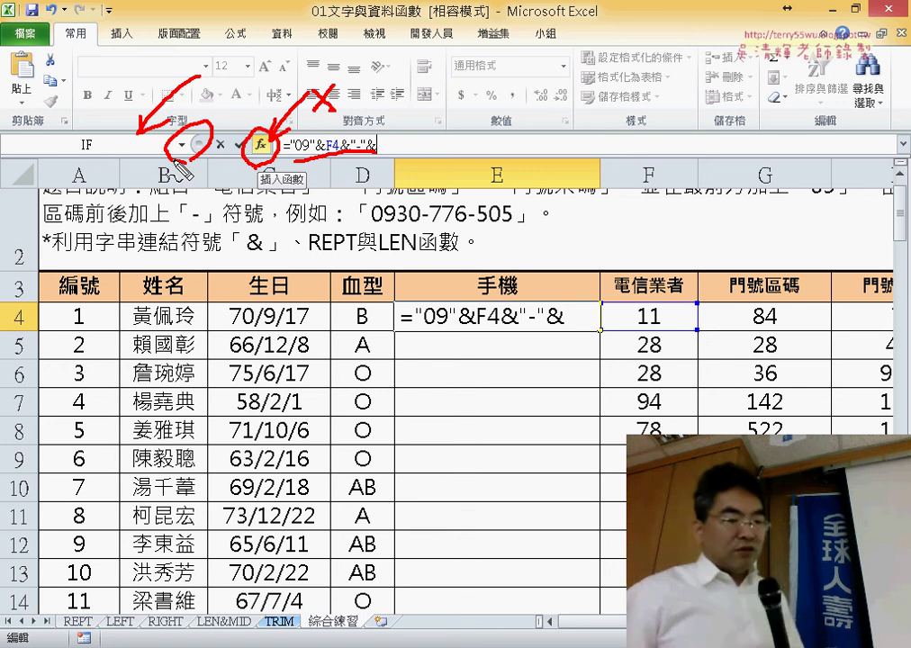
{"action": "key", "text": "Escape"}
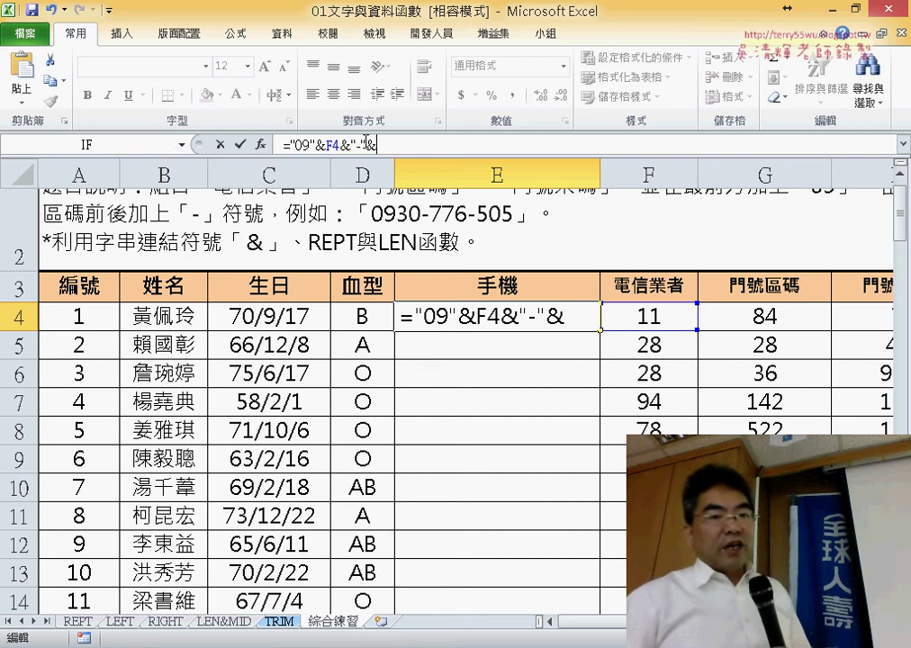
- Add REPT to E4 with Text "0" and Number_times 3-LEN(G4), so it shows 0911-0
{"action": "left_click", "coordinate": [183, 146]}
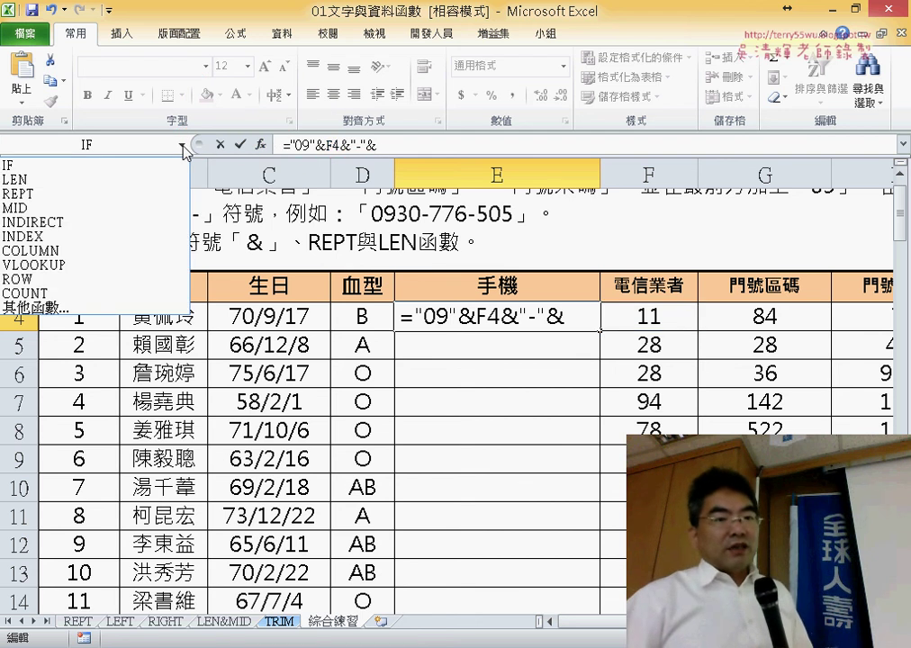
{"action": "left_click", "coordinate": [166, 200]}
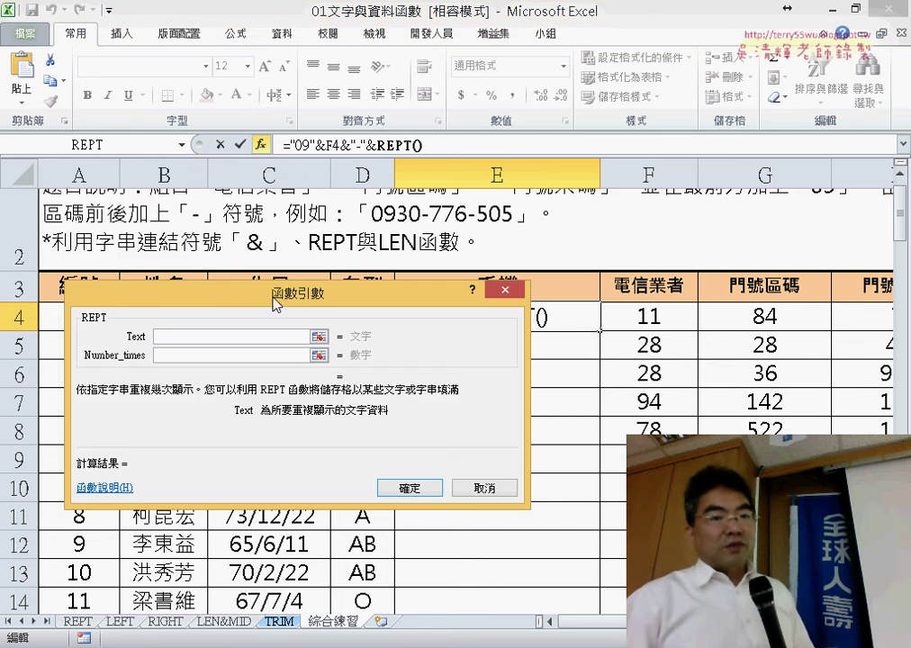
{"action": "left_click_drag", "start_coordinate": [274, 304], "coordinate": [504, 202]}
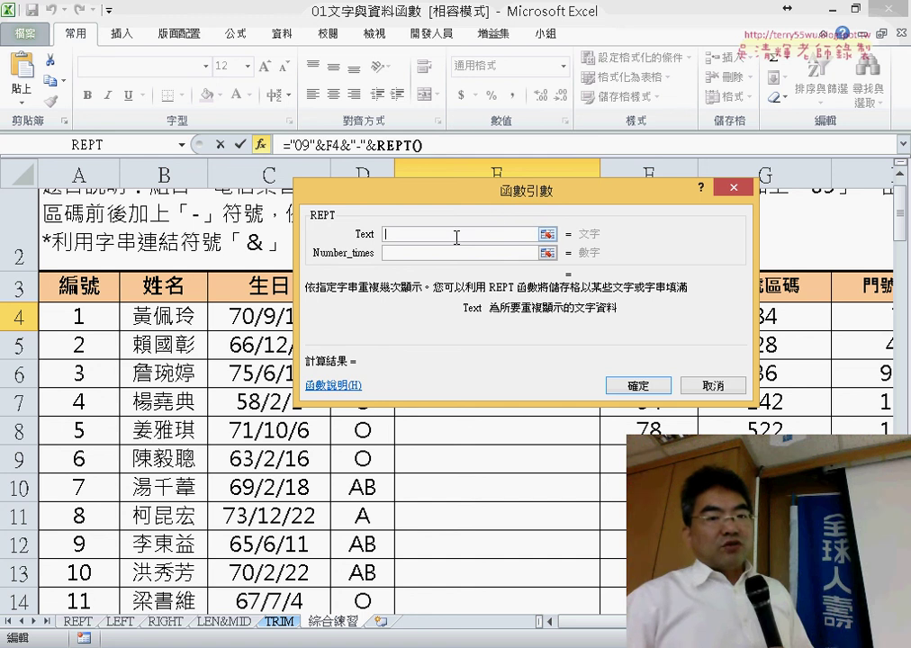
{"action": "type", "text": "\""}
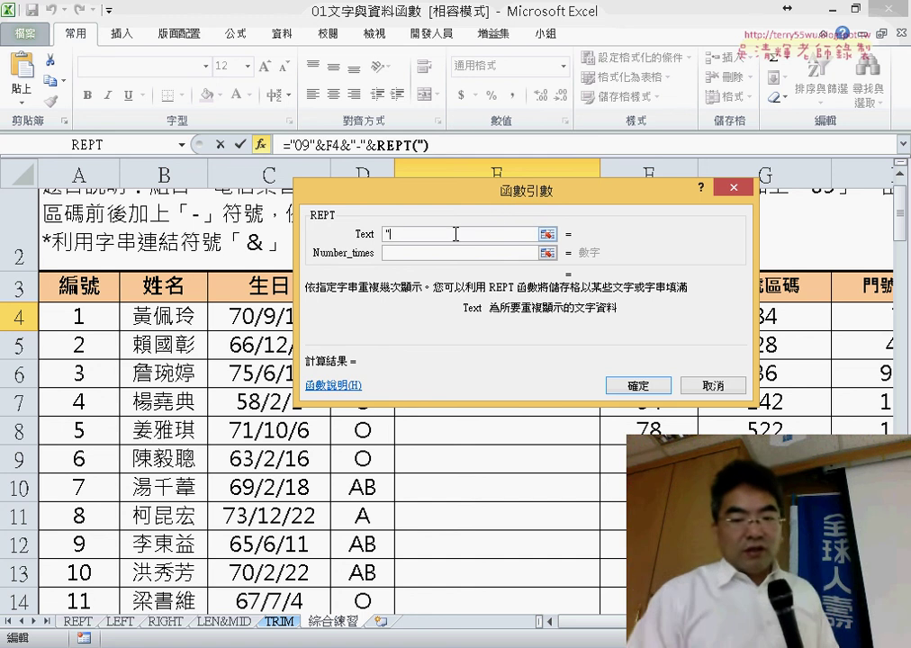
{"action": "type", "text": "0\""}
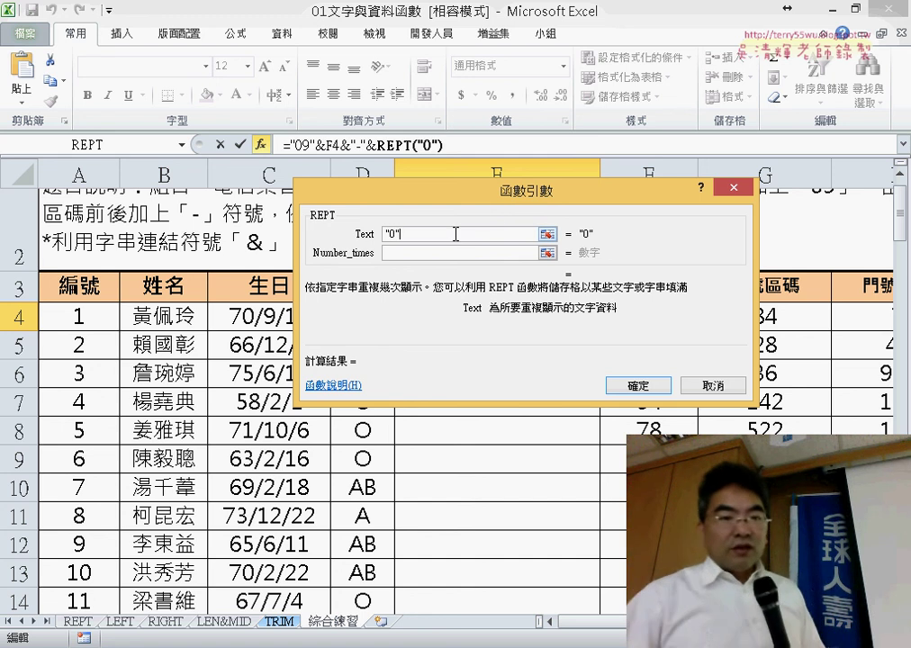
{"action": "left_click", "coordinate": [456, 254]}
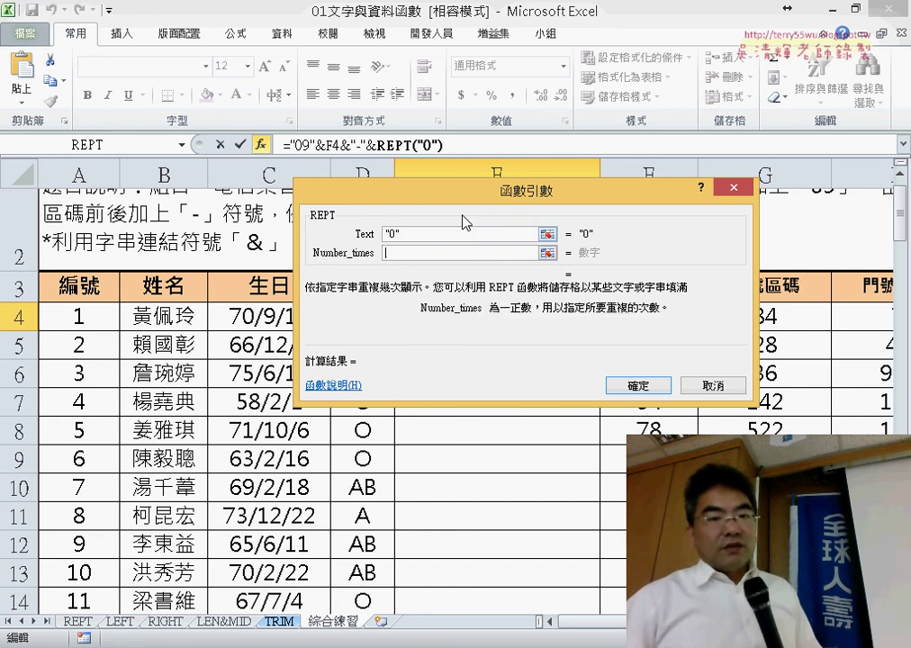
{"action": "left_click_drag", "start_coordinate": [469, 198], "coordinate": [246, 278]}
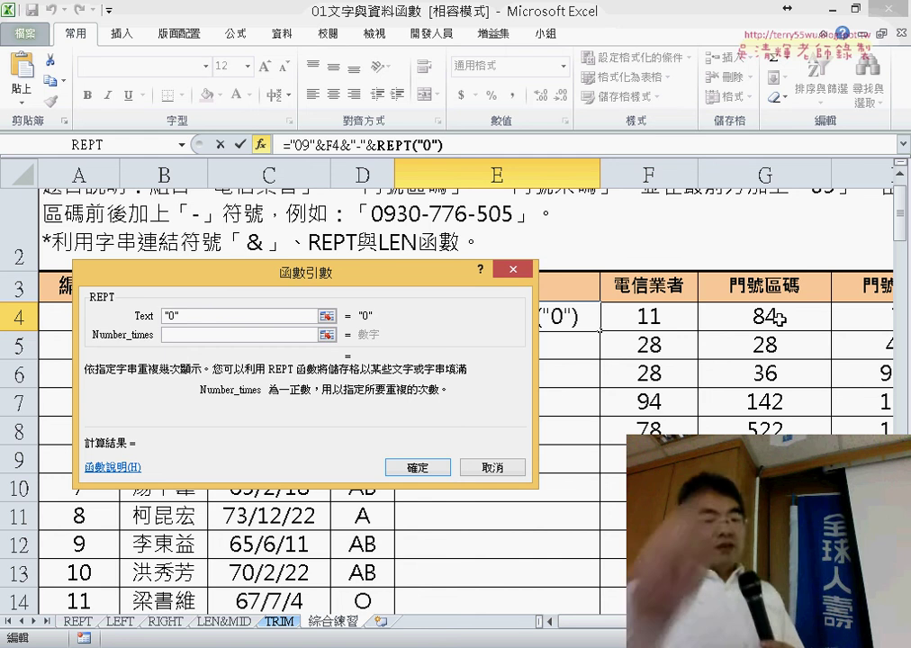
{"action": "type", "text": "3"}
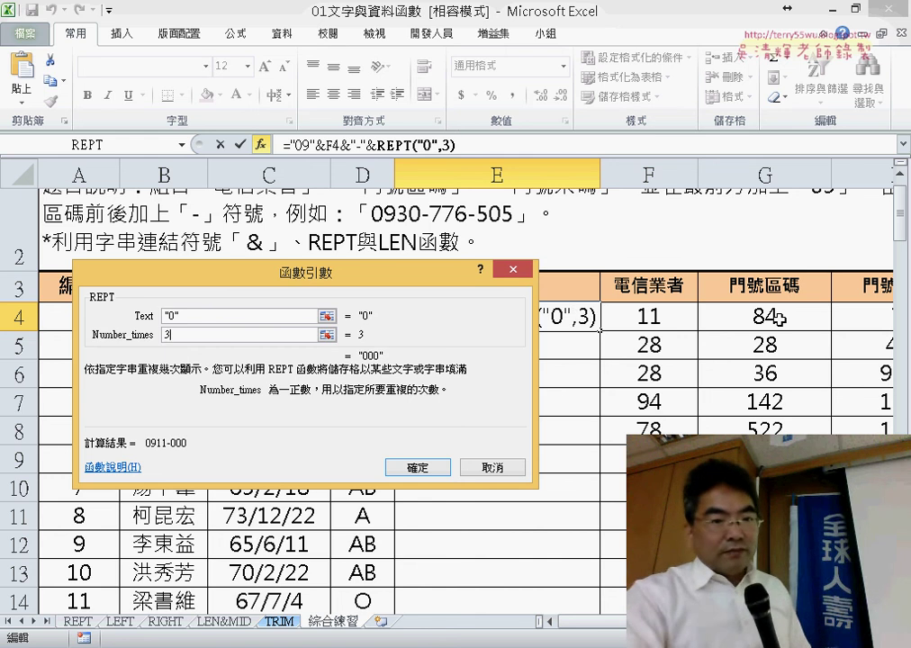
{"action": "type", "text": "-"}
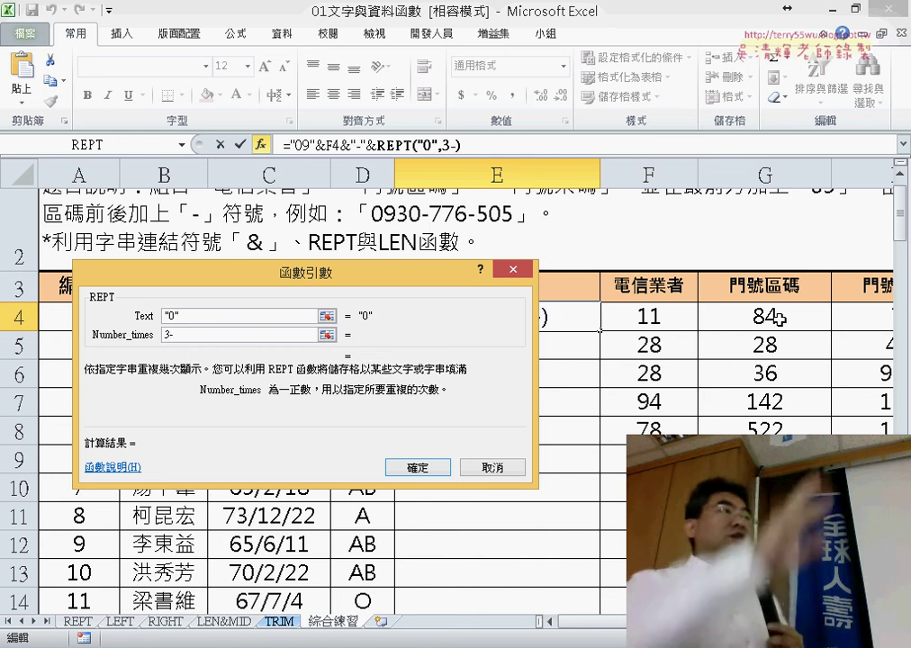
{"action": "type", "text": "l"}
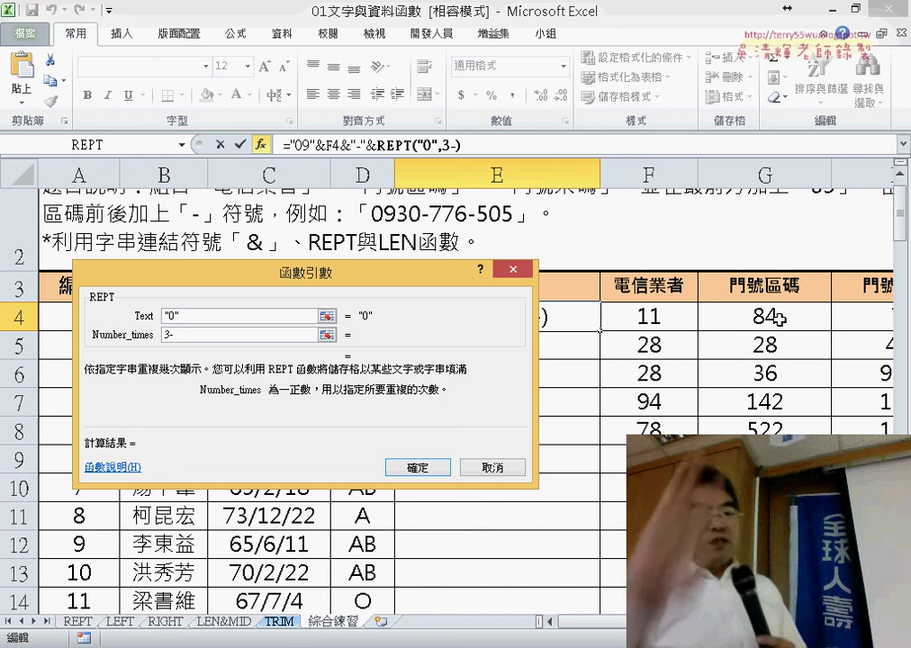
{"action": "type", "text": "e"}
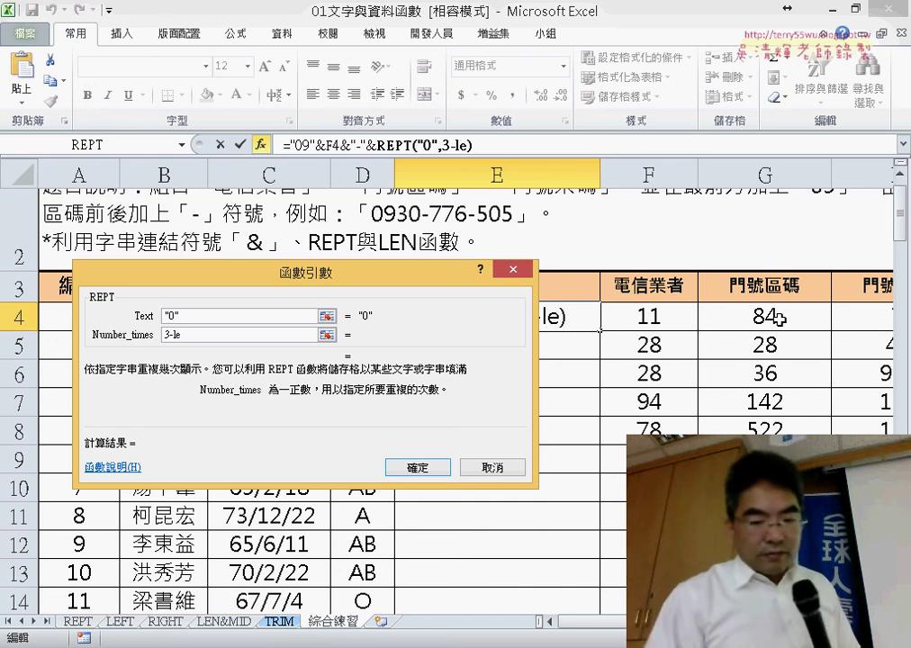
{"action": "type", "text": "n("}
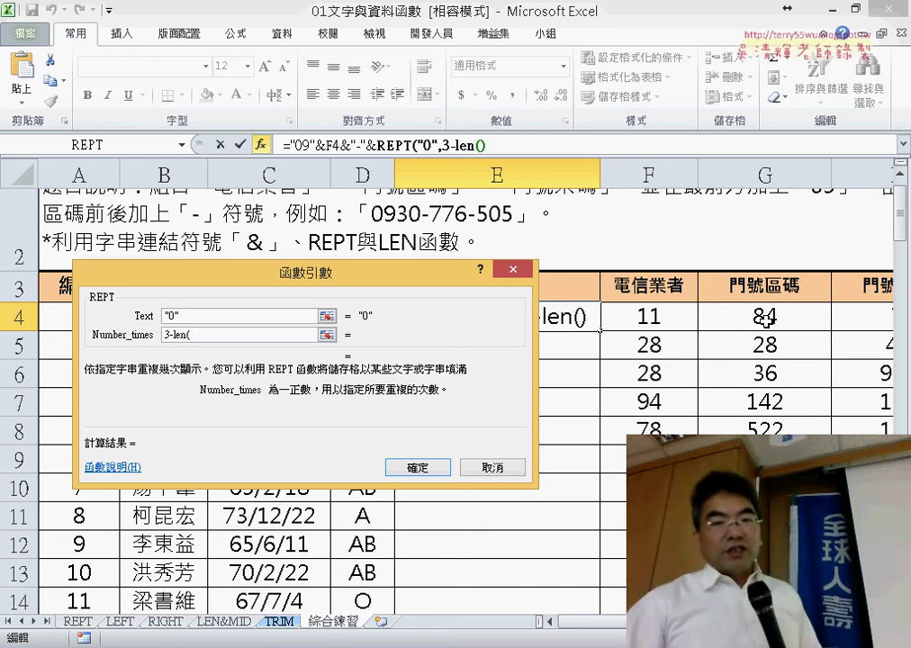
{"action": "left_click", "coordinate": [765, 315]}
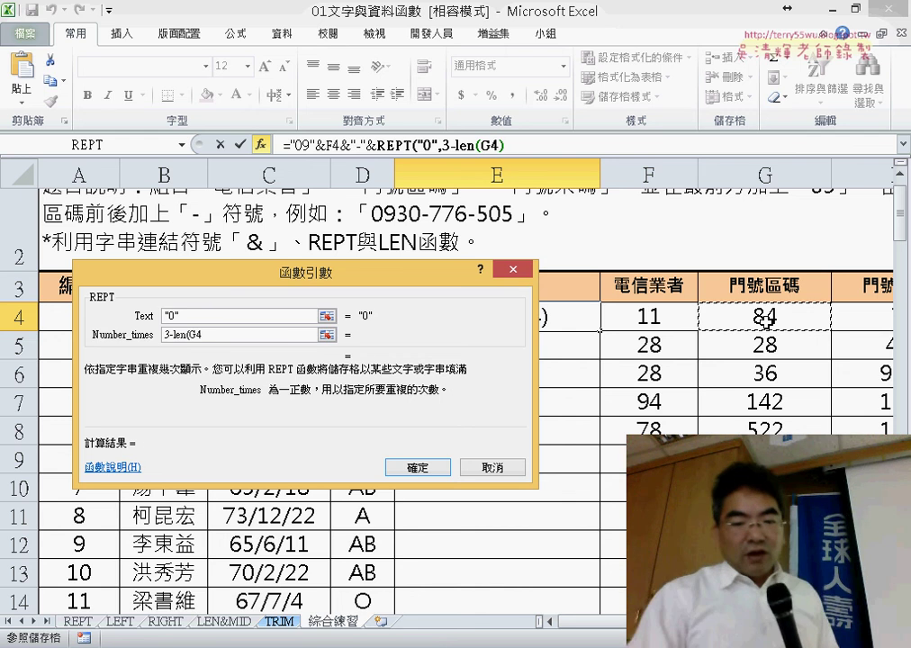
{"action": "type", "text": ")"}
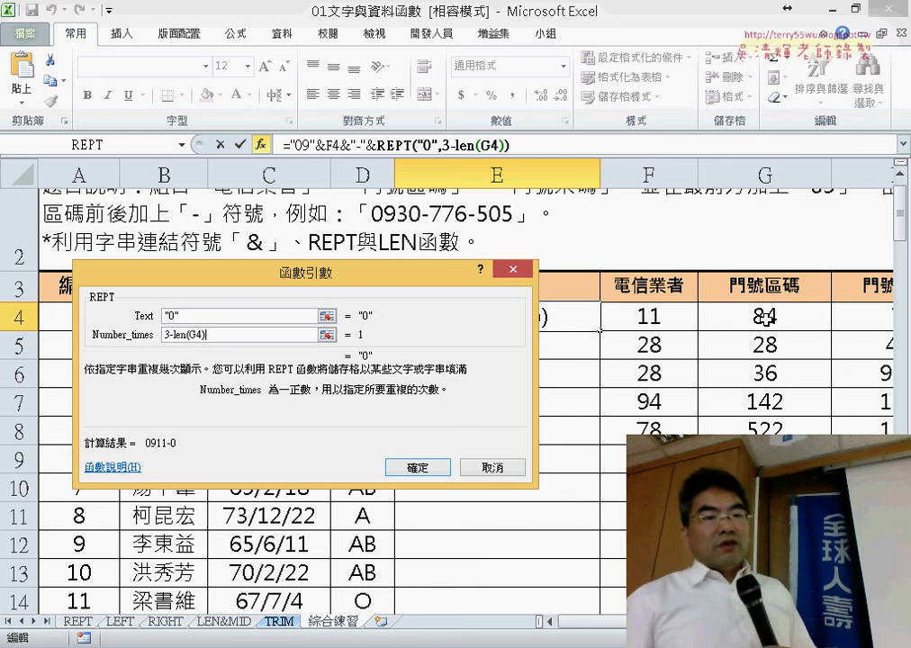
{"action": "left_click_drag", "start_coordinate": [410, 281], "coordinate": [434, 186]}
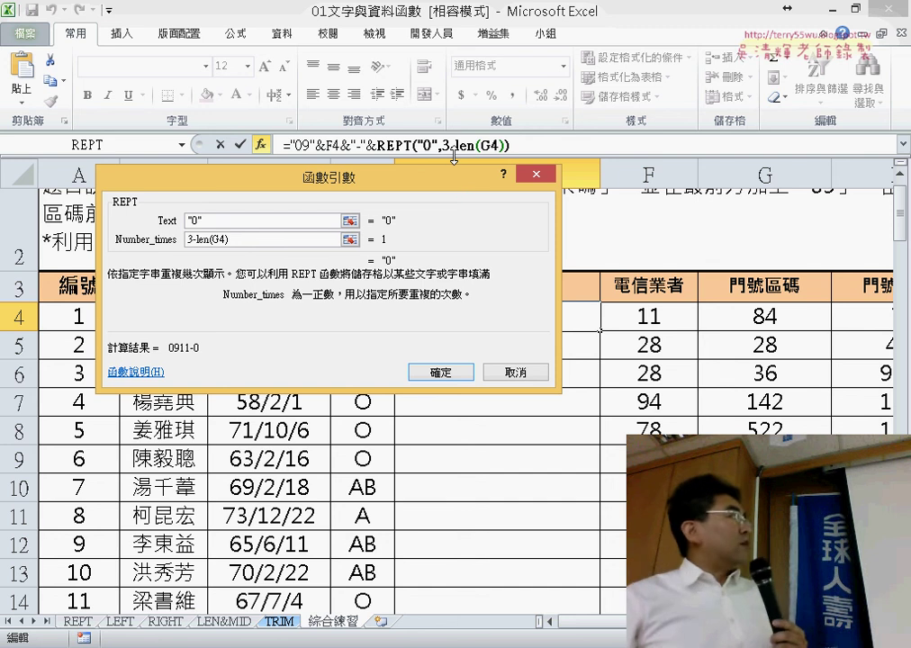
{"action": "left_click", "coordinate": [454, 371]}
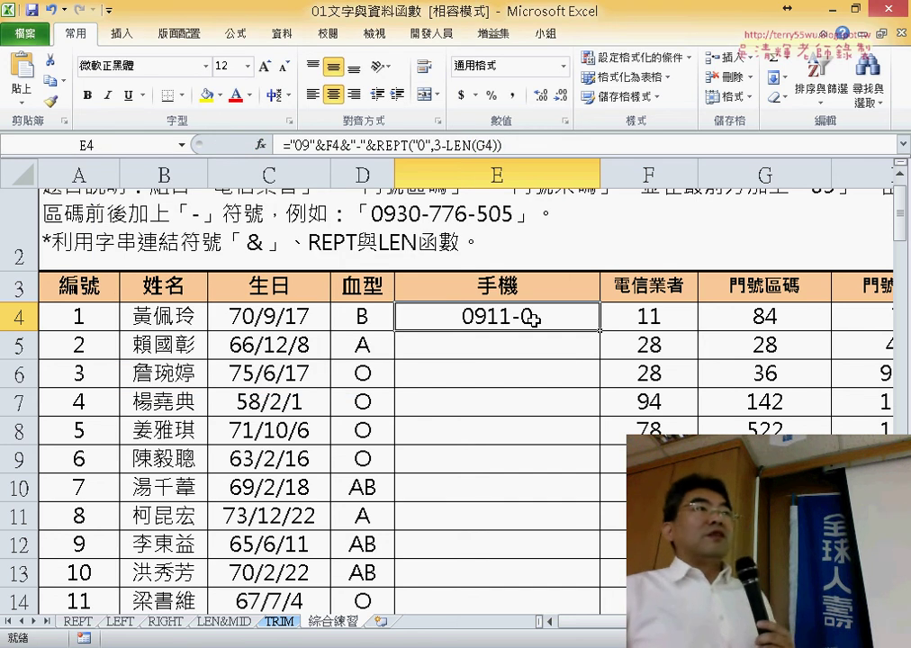
- Append &G4 to E4's formula so it displays 0911-084
{"action": "left_click", "coordinate": [564, 141]}
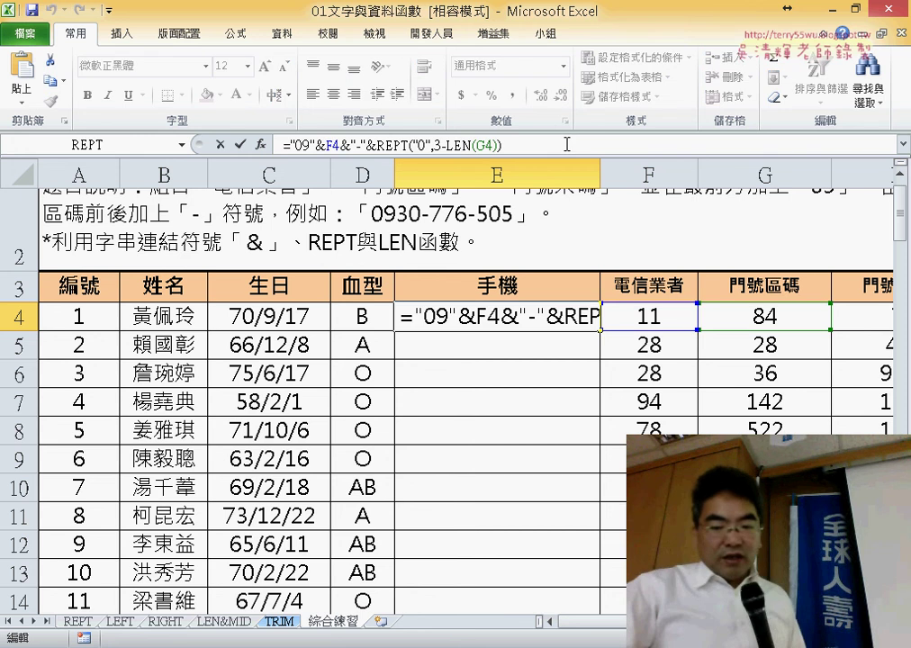
{"action": "type", "text": "&"}
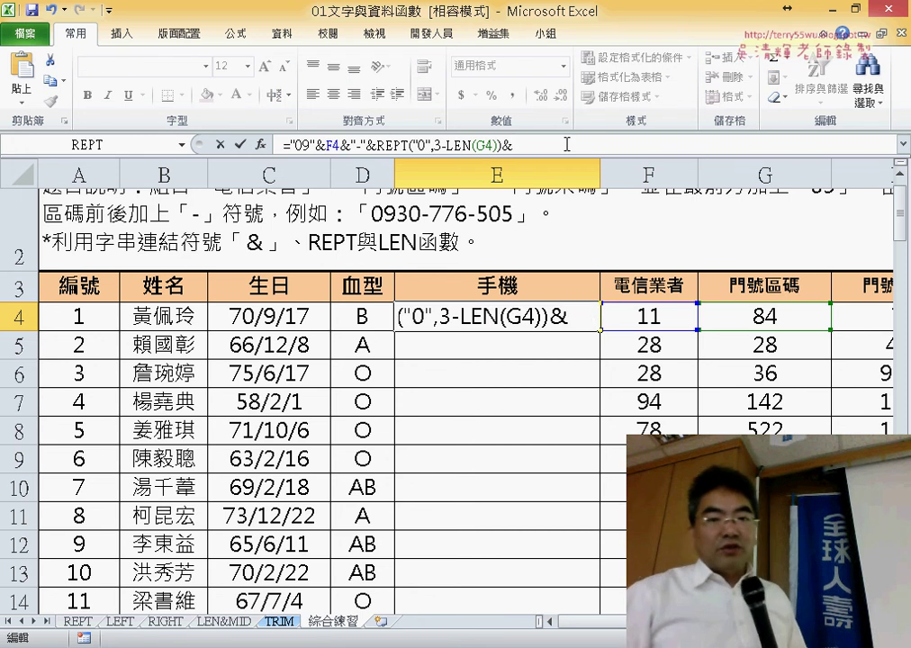
{"action": "left_click", "coordinate": [759, 315]}
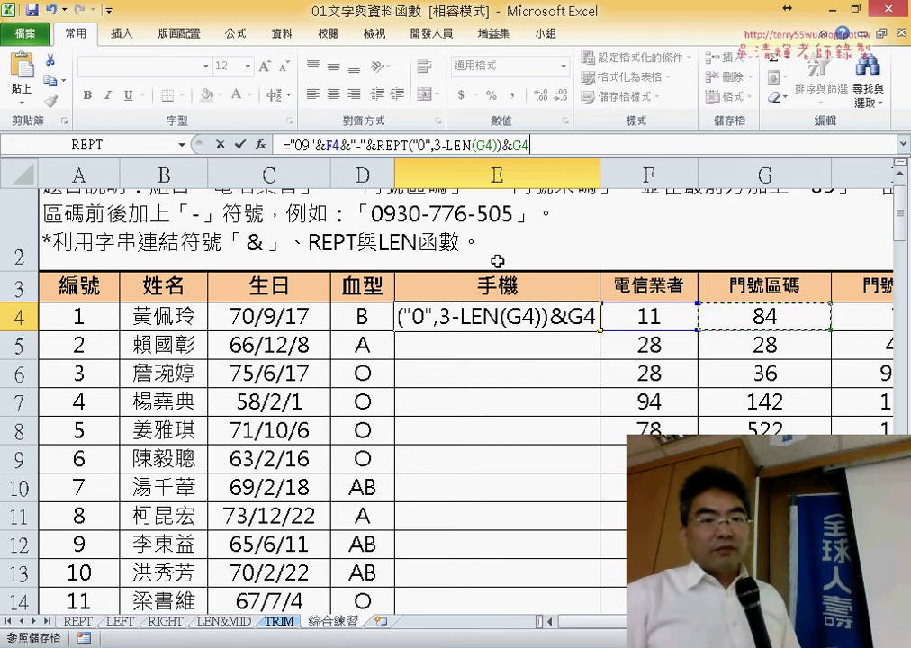
{"action": "left_click", "coordinate": [241, 144]}
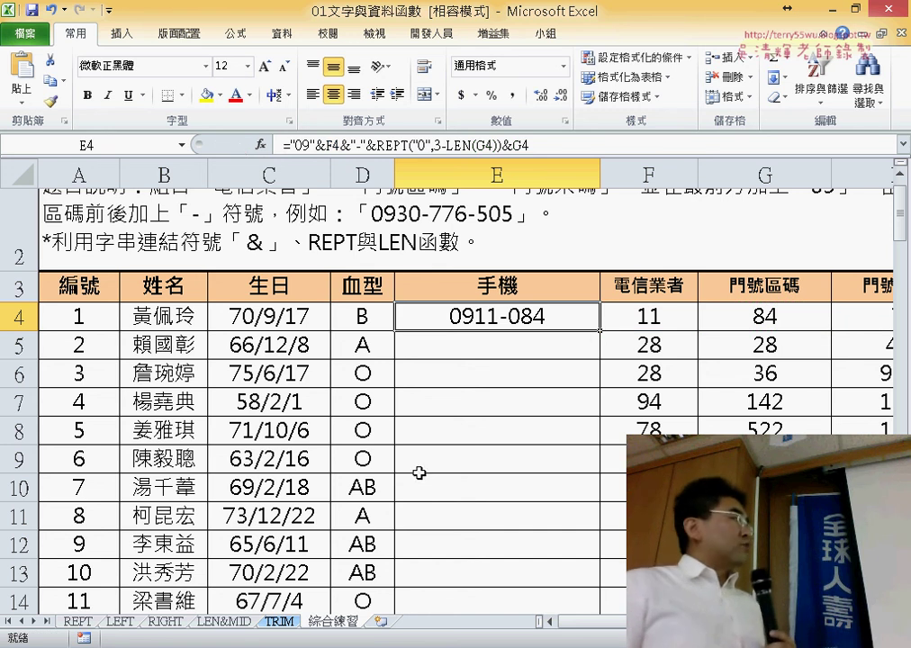
- Select the dash and zero-padded area code part of E4's formula for copying
{"action": "scroll", "coordinate": [450, 405], "scroll_direction": "right", "scroll_amount": 1}
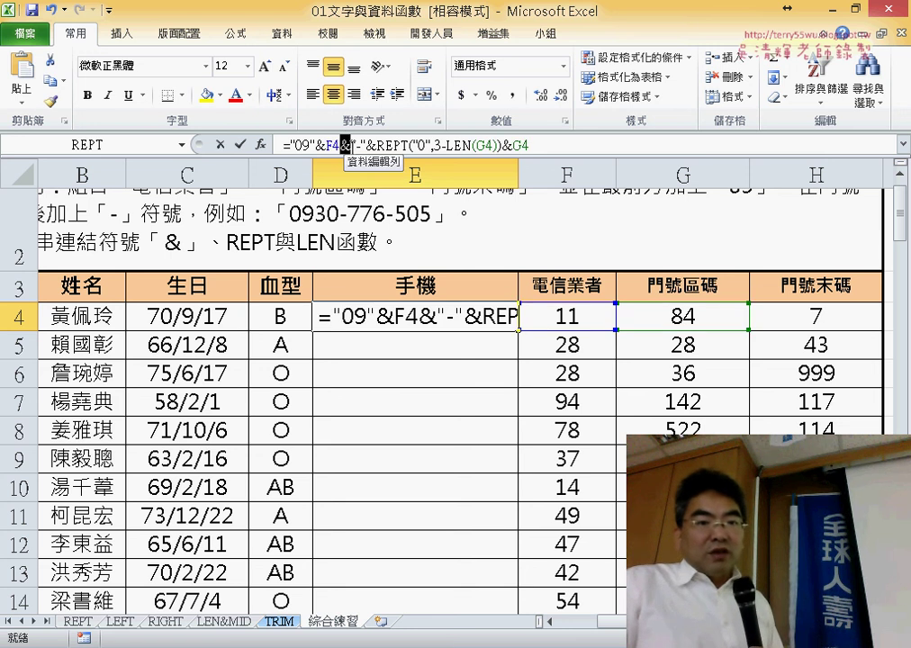
{"action": "left_click_drag", "start_coordinate": [343, 142], "coordinate": [282, 144]}
{"action": "left_click", "coordinate": [589, 140], "text": "shift"}
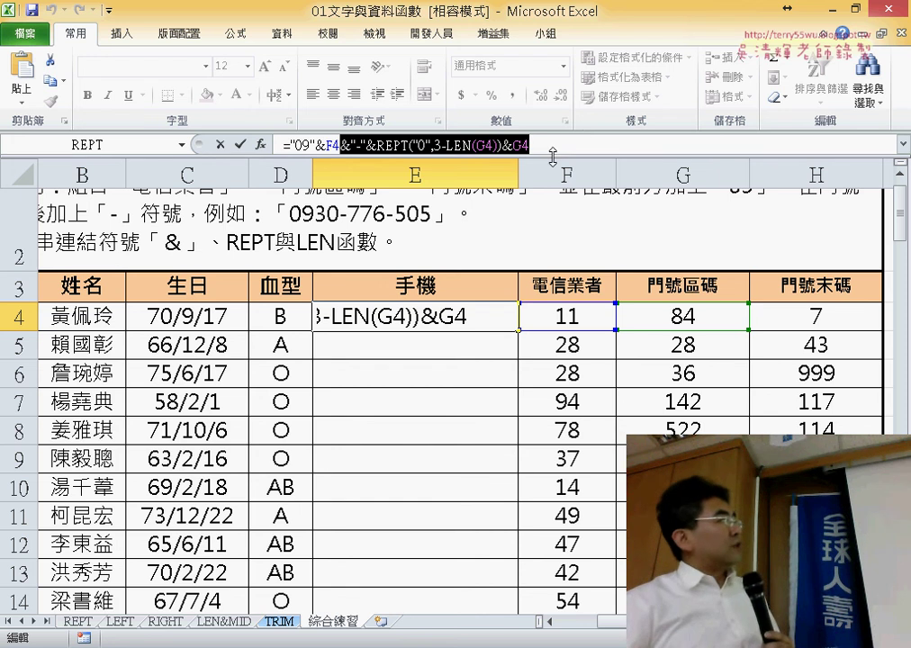
- Paste the copied part at the formula's end and change both G4 references to H4
{"action": "left_click", "coordinate": [558, 149]}
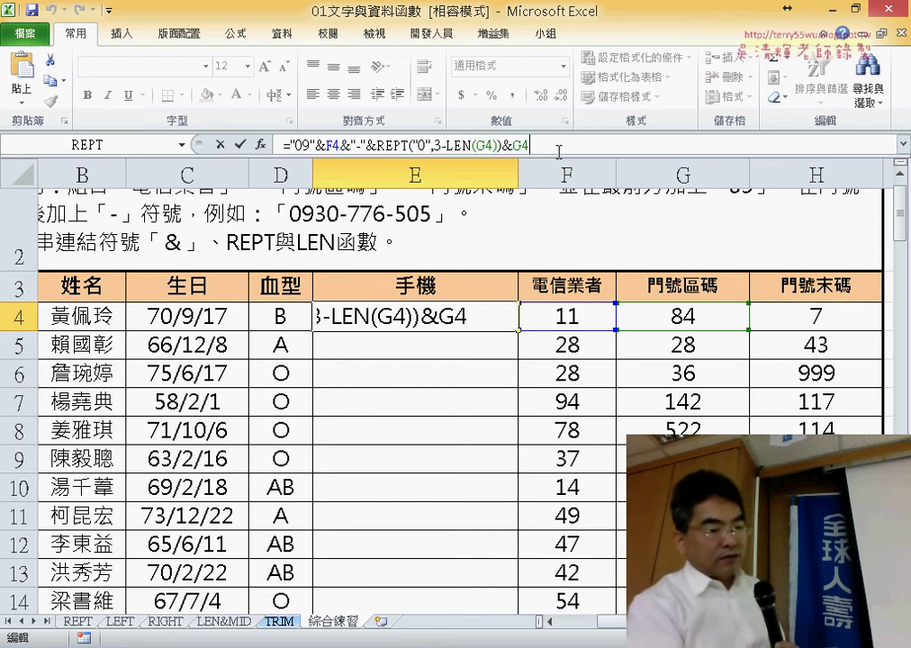
{"action": "key", "text": "ctrl+v"}
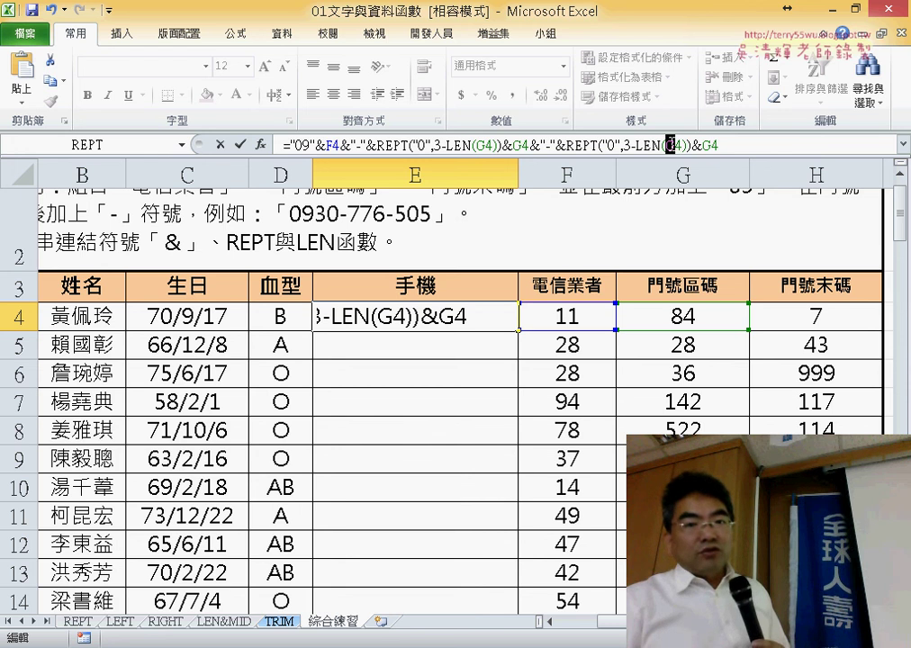
{"action": "left_click_drag", "start_coordinate": [667, 145], "coordinate": [675, 145]}
{"action": "type", "text": "H"}
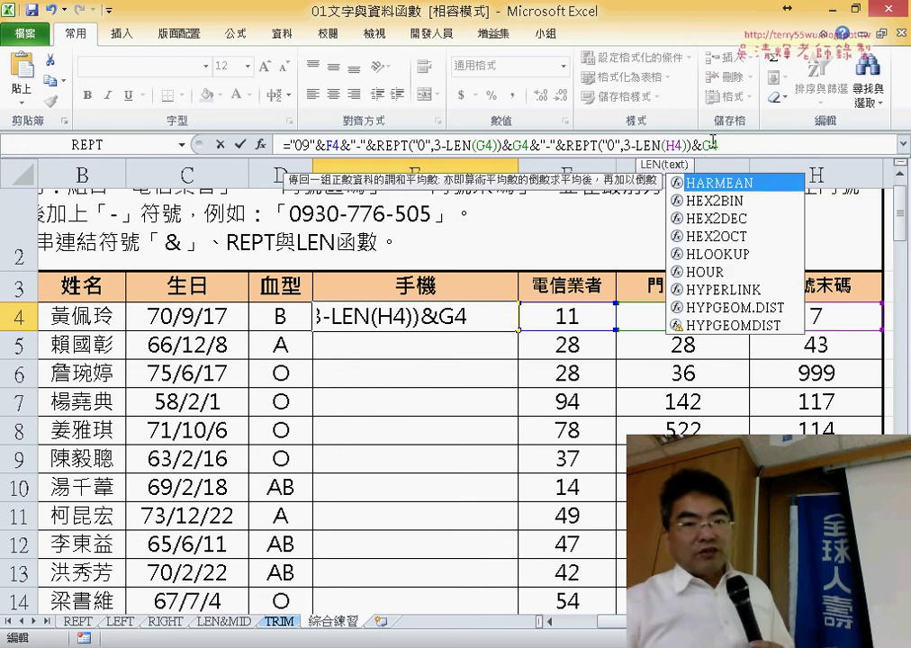
{"action": "left_click_drag", "start_coordinate": [704, 144], "coordinate": [711, 145]}
{"action": "type", "text": "H"}
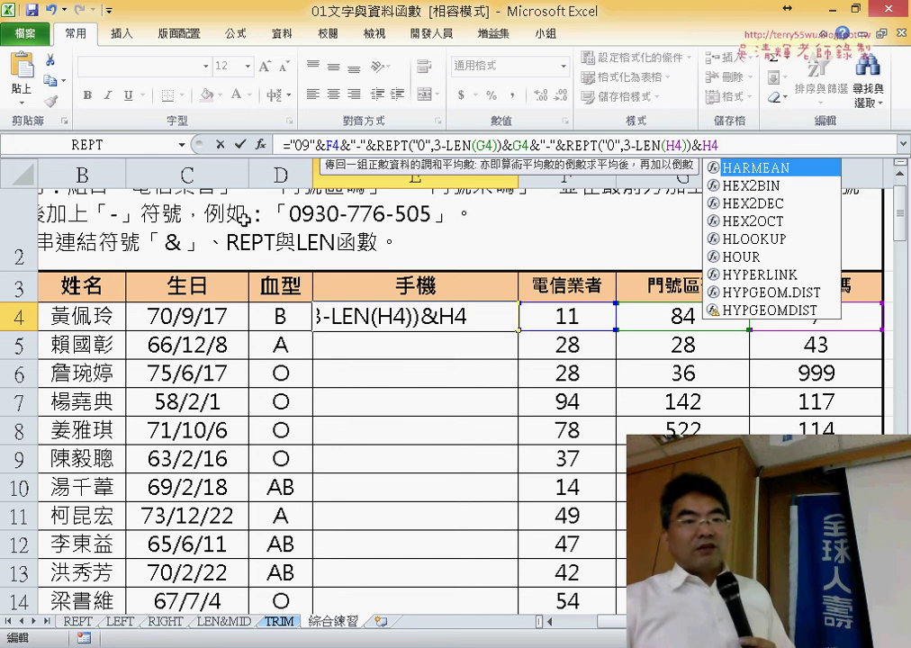
{"action": "left_click", "coordinate": [241, 144]}
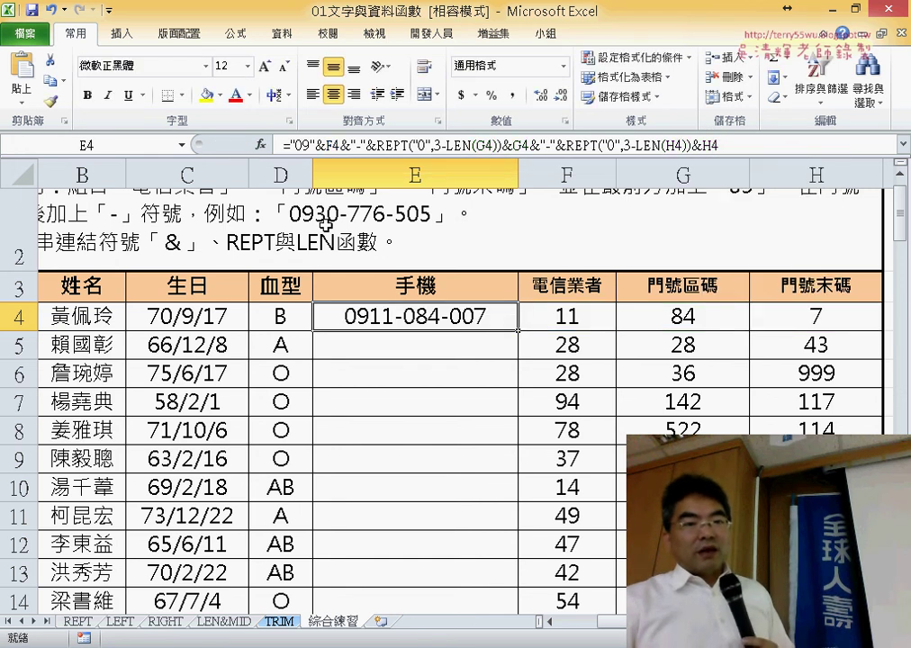
- Fill E4's phone-number formula down column E, then review its & joiners and cancel without changes
{"action": "double_click", "coordinate": [520, 328]}
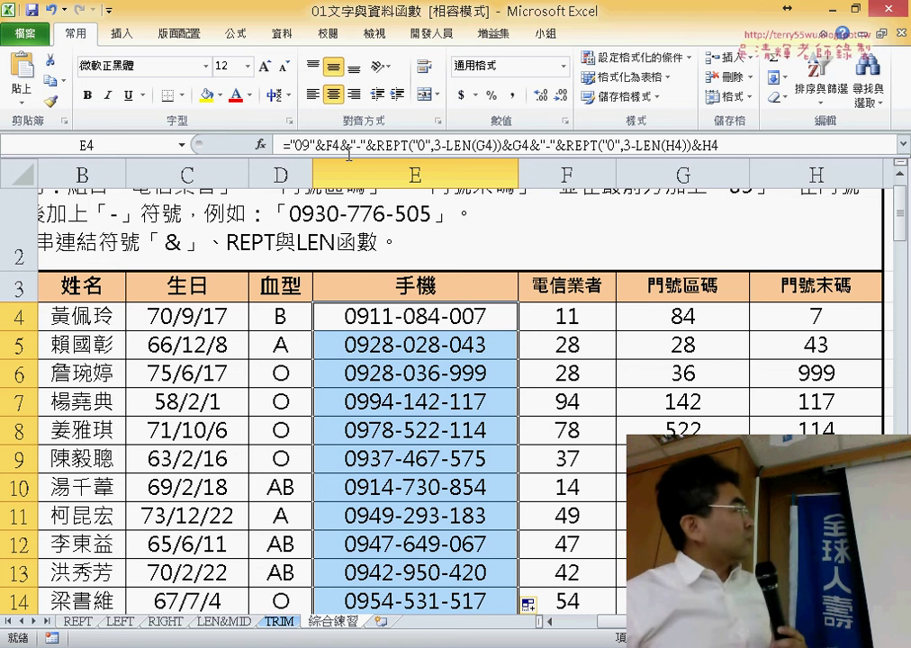
{"action": "left_click", "coordinate": [318, 144]}
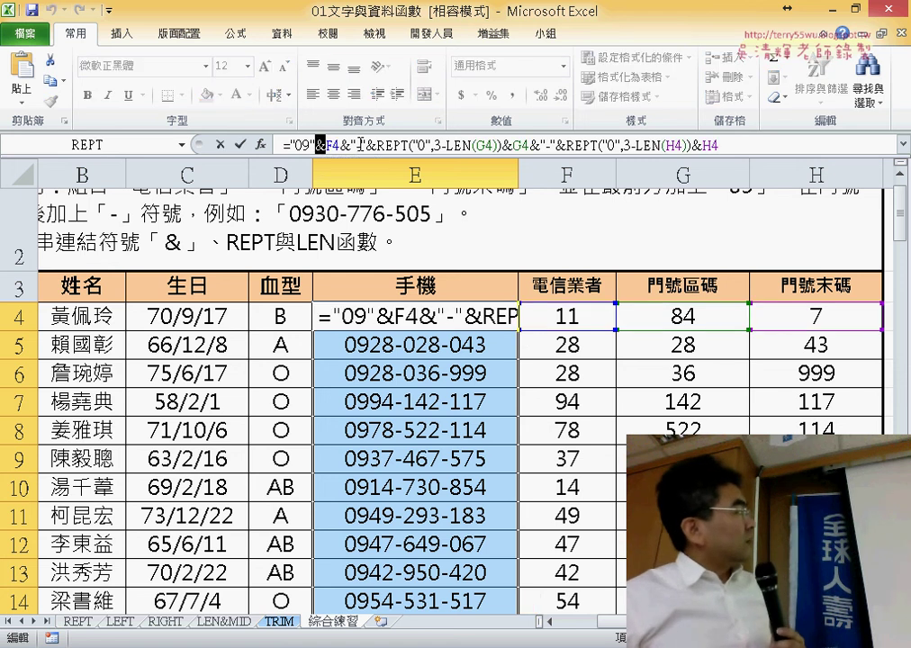
{"action": "double_click", "coordinate": [320, 144]}
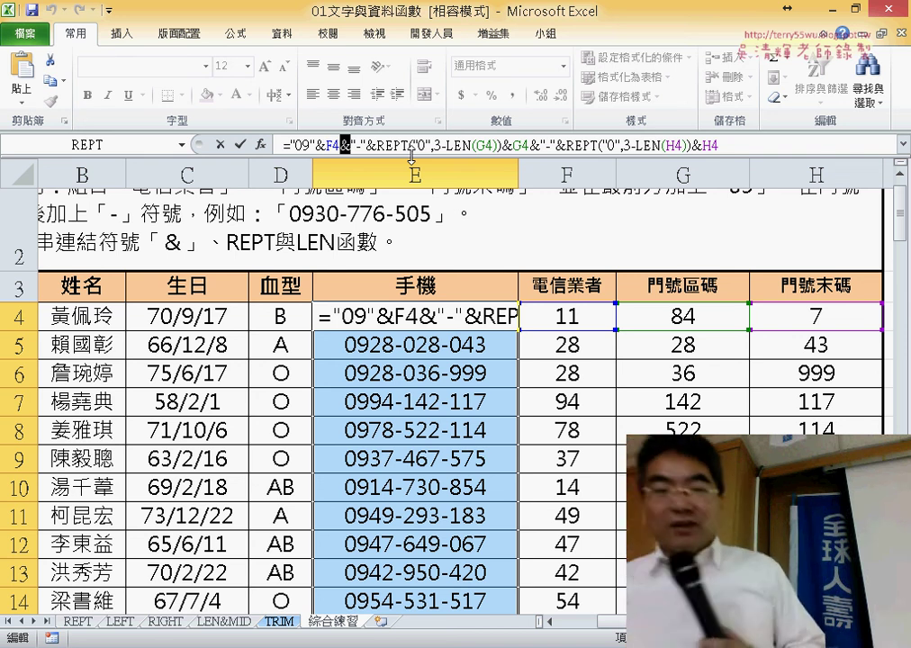
{"action": "left_click", "coordinate": [218, 146]}
- Delete the copied phone-number formulas from E5 to the last filled row, returning to E4
{"action": "left_click", "coordinate": [469, 344]}
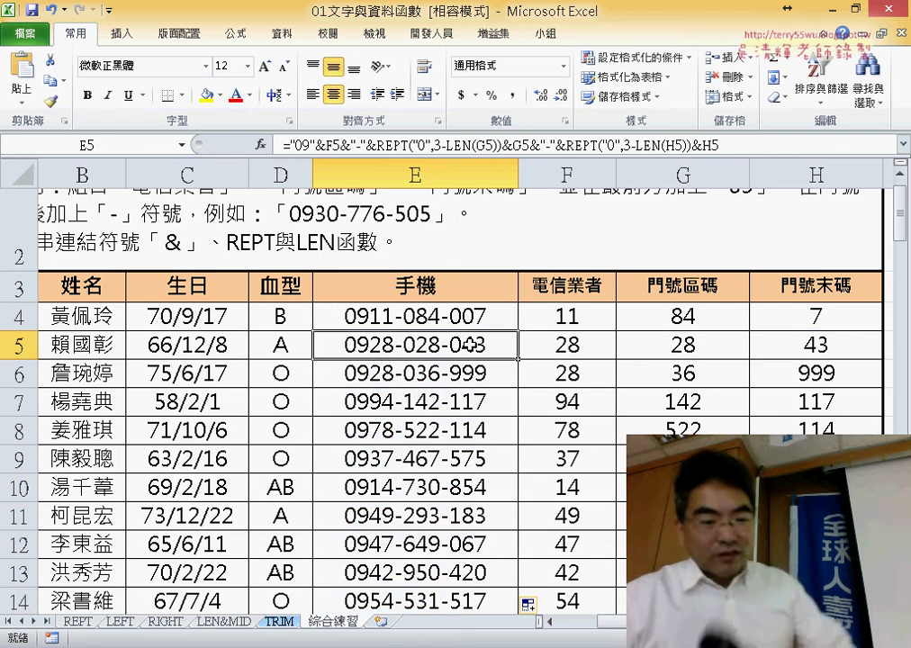
{"action": "key", "text": "ctrl+shift+Down"}
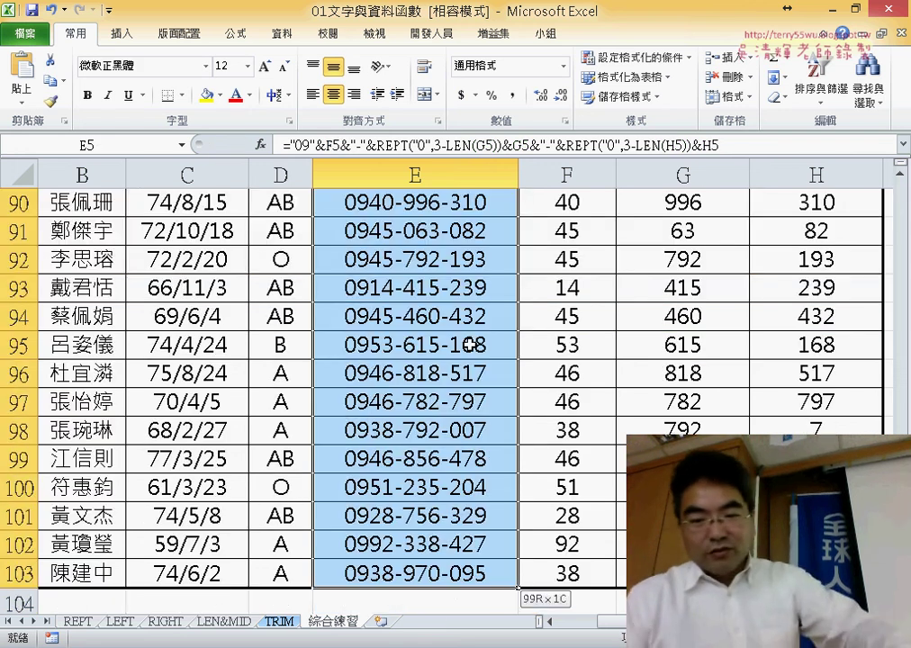
{"action": "key", "text": "Delete"}
{"action": "scroll", "coordinate": [470, 345], "scroll_direction": "up", "scroll_amount": 20}
{"action": "left_click", "coordinate": [472, 337]}
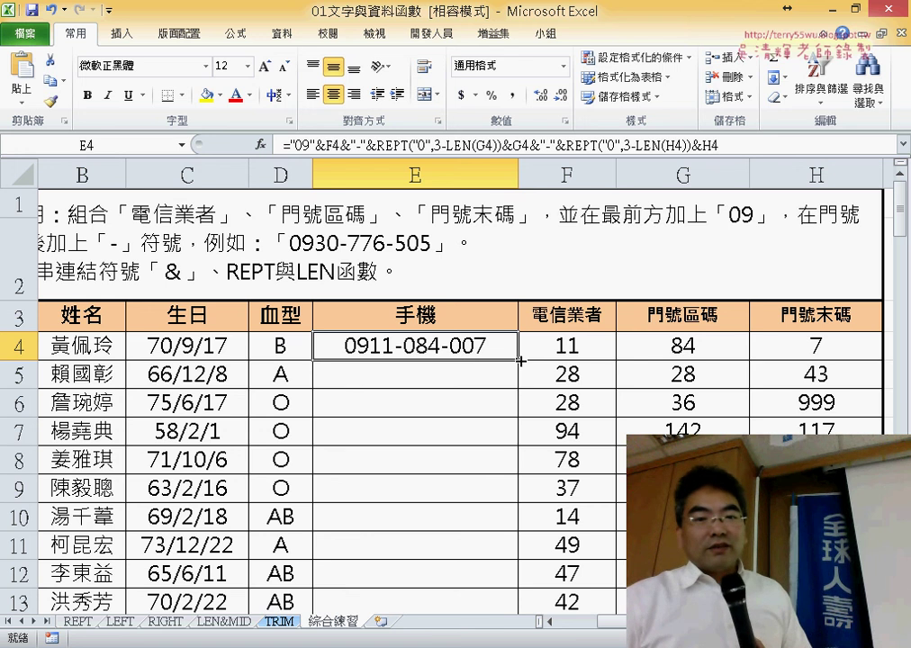
- Drag E4's formula partway down column E, then undo the partial fill
{"action": "left_click_drag", "start_coordinate": [520, 360], "coordinate": [506, 630]}
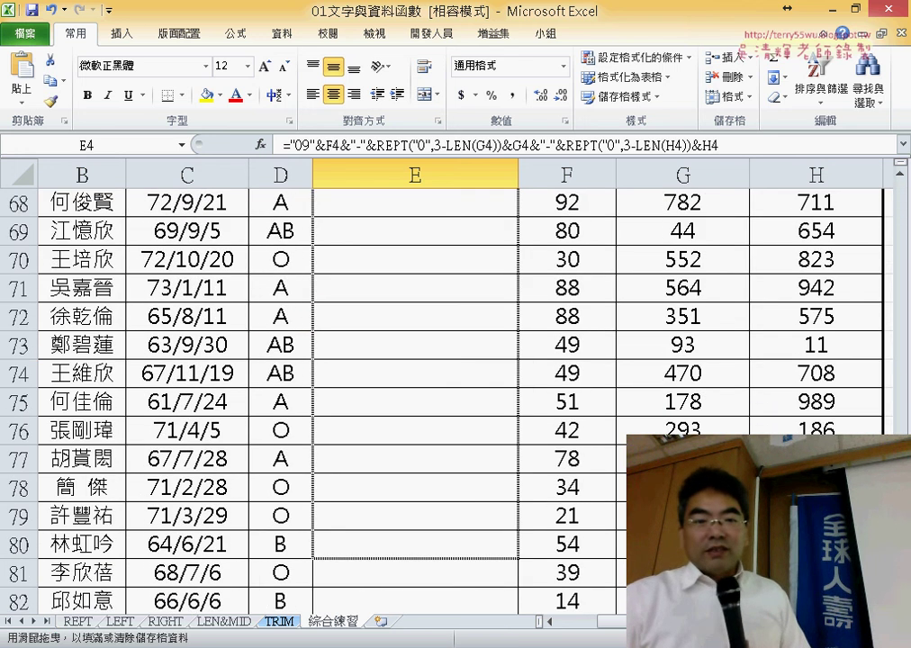
{"action": "mouse_move", "coordinate": [507, 630]}
{"action": "left_mouse_down"}
{"action": "mouse_move", "coordinate": [506, 546]}
{"action": "mouse_move", "coordinate": [642, 3]}
{"action": "left_mouse_up"}
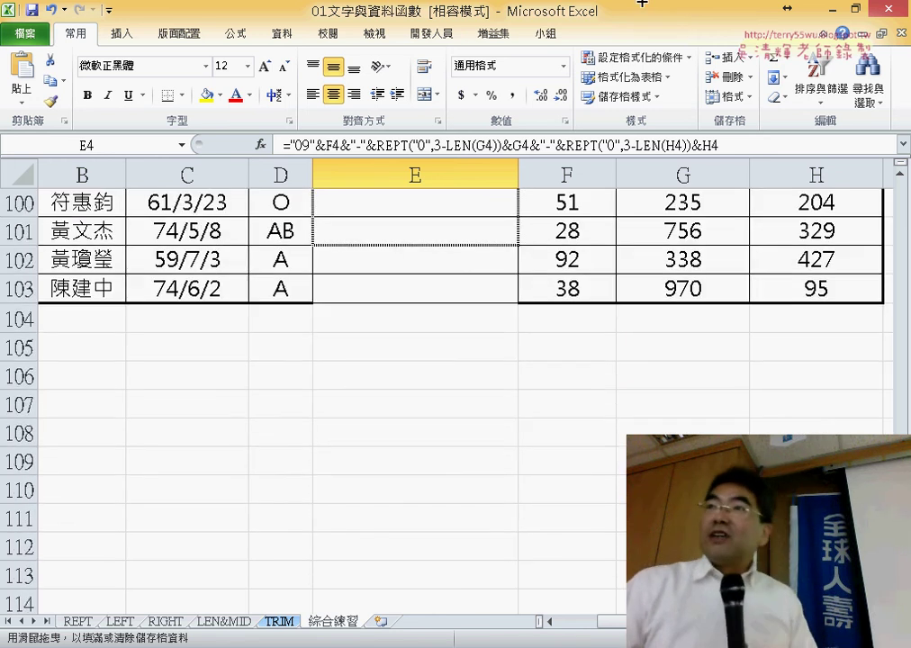
{"action": "left_click_drag", "start_coordinate": [641, 4], "coordinate": [518, 275]}
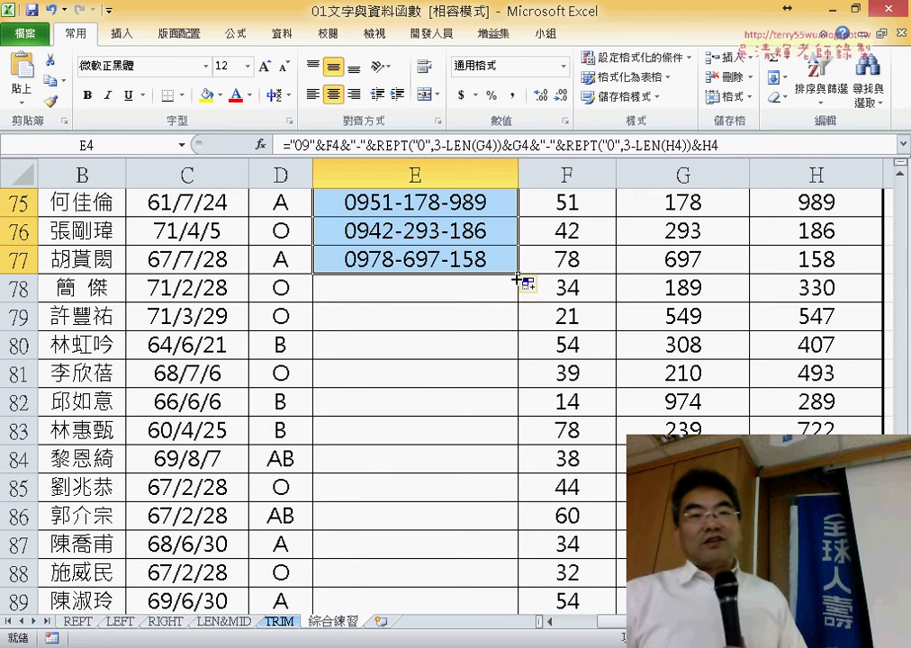
{"action": "key", "text": "ctrl+z"}
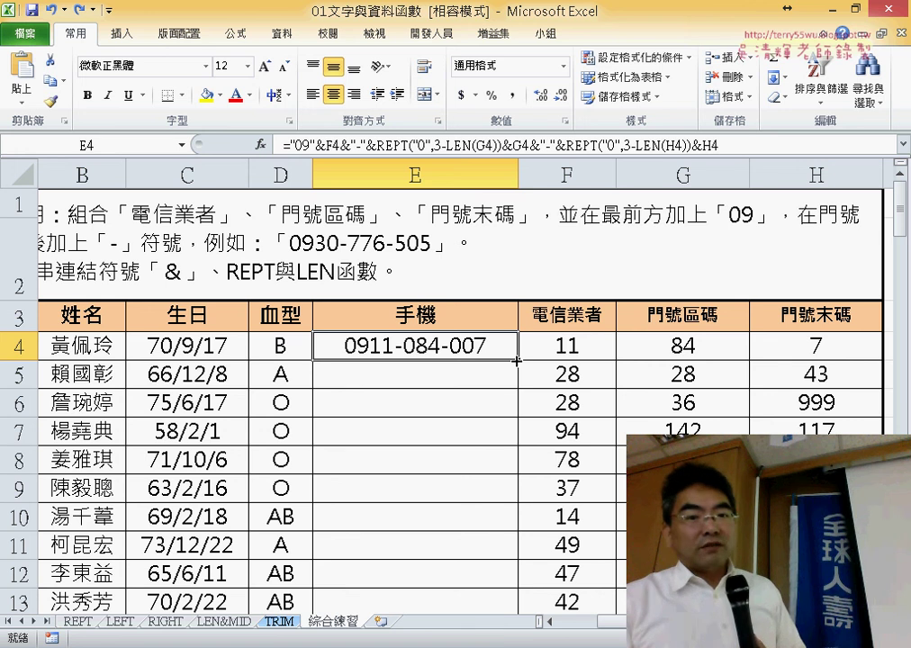
- Auto-fill E4's zero-padded phone-number formula down to the last row of column E
{"action": "double_click", "coordinate": [516, 360]}
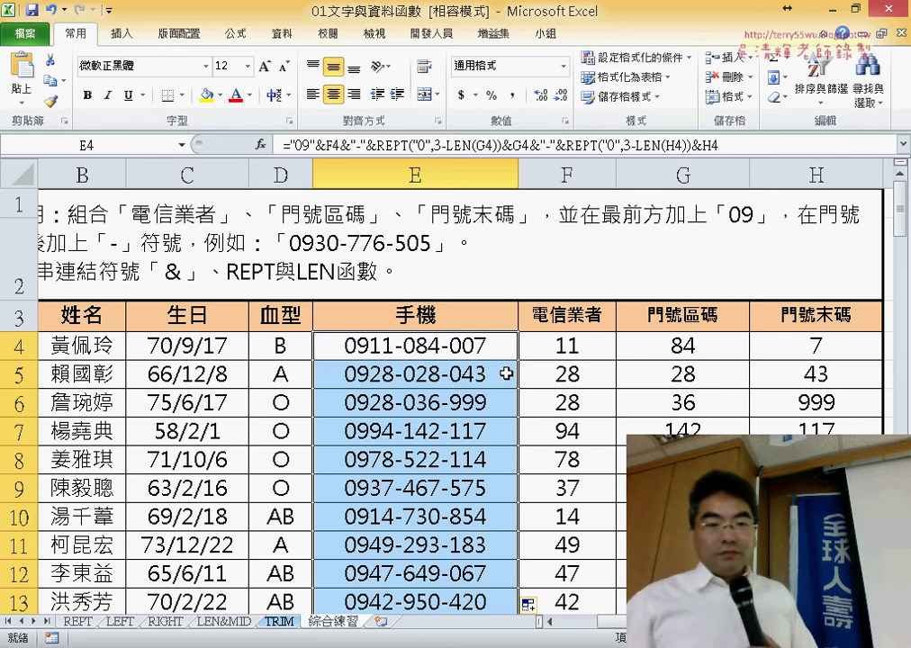
{"action": "left_click", "coordinate": [468, 347]}
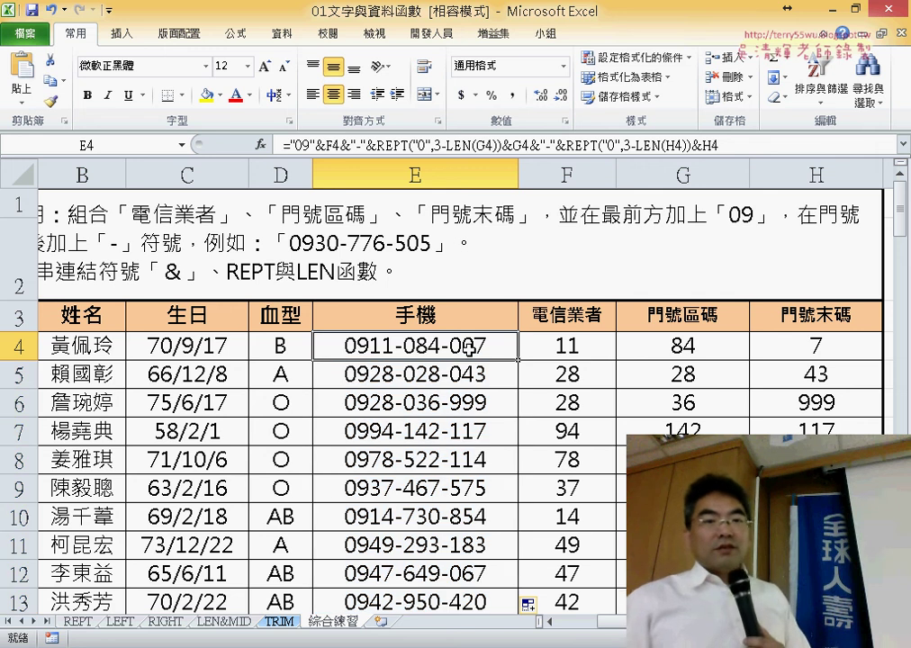